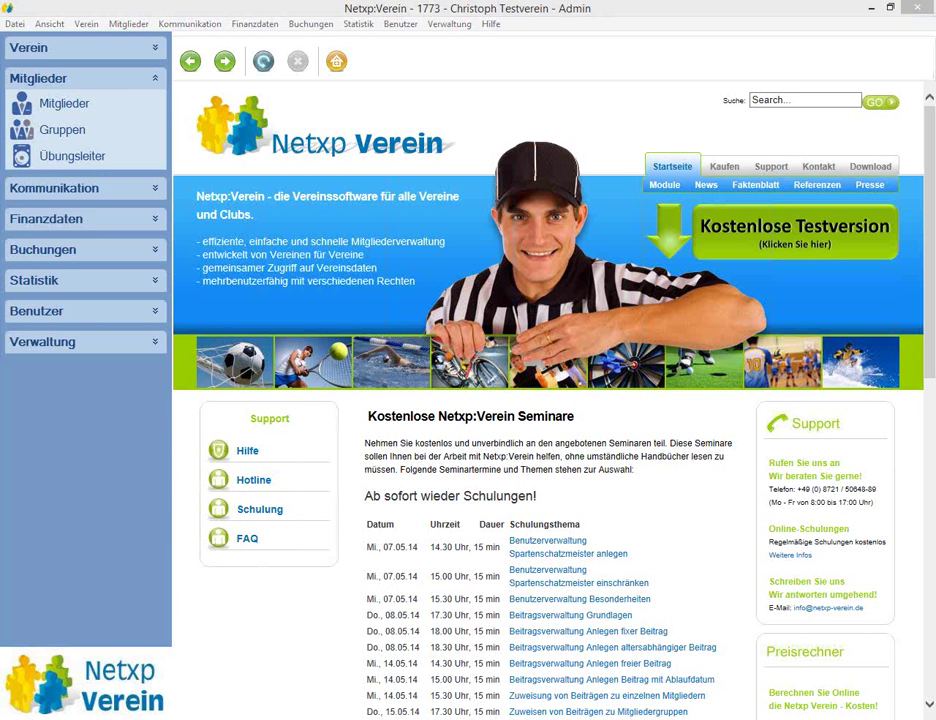
Step: Open the club's fee list and select the Spartenbeitrag Tennis entry to review the existing fees
click(68, 47)
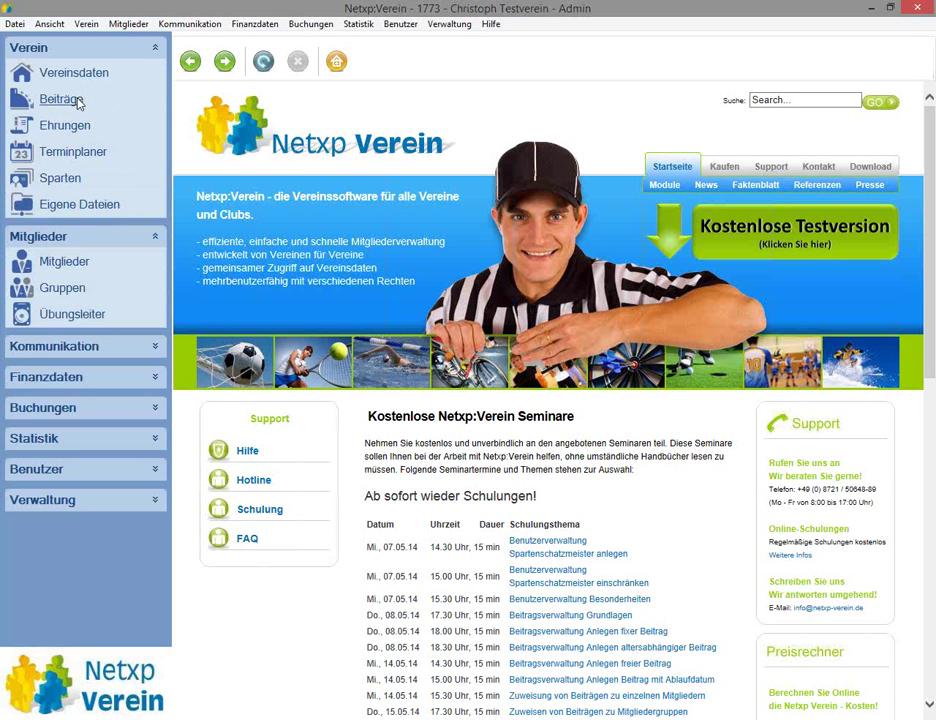
click(62, 99)
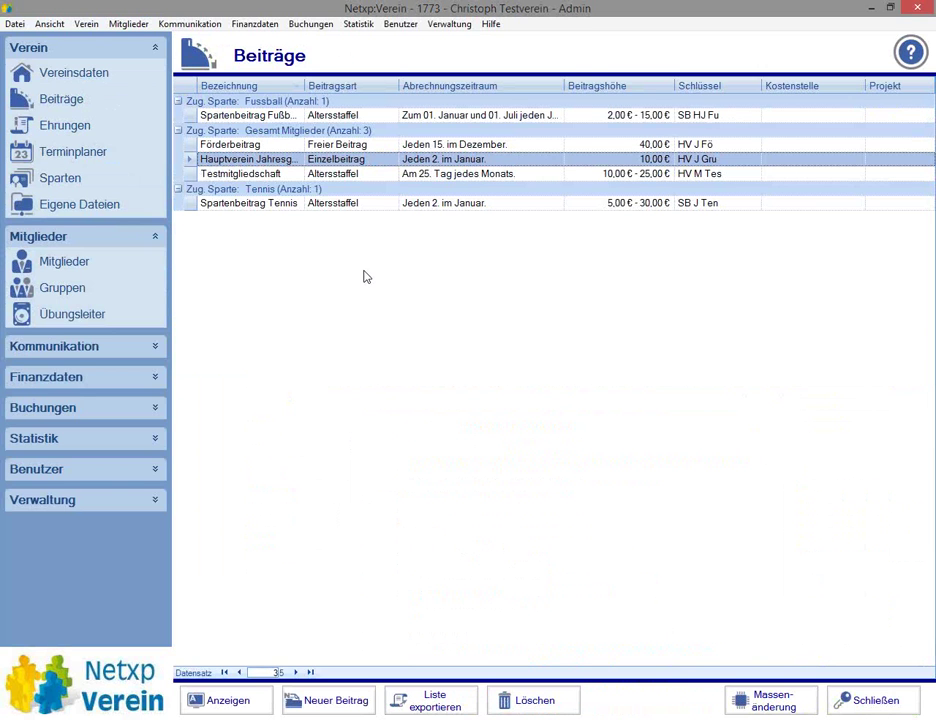
click(241, 204)
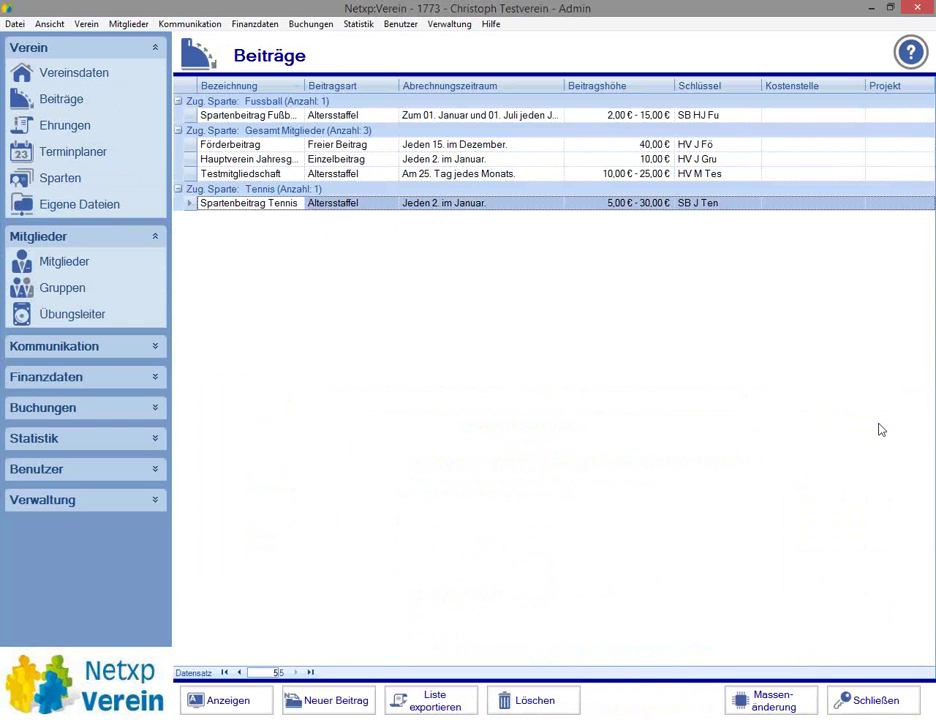
Step: Open the member groups, load the group Alle Mitglieder and look through its listed members
click(62, 288)
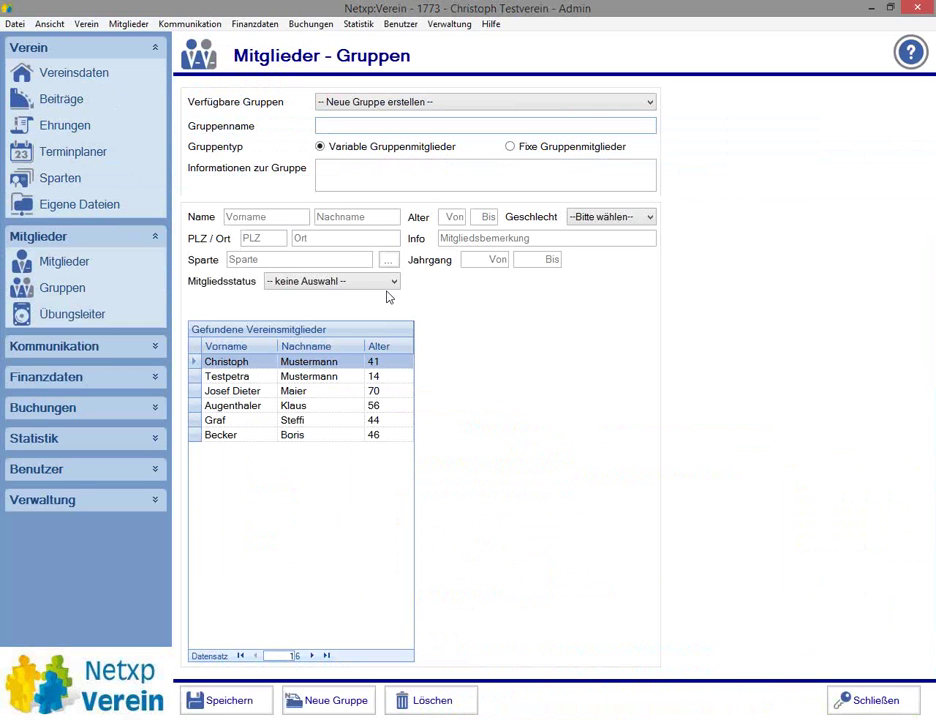
click(348, 104)
click(588, 129)
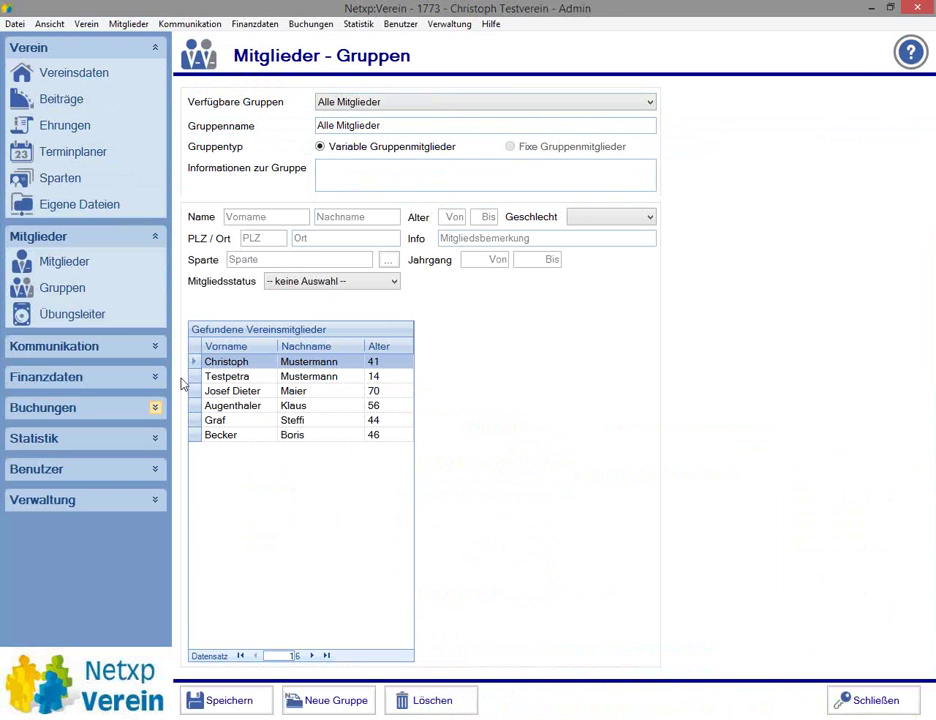
click(325, 391)
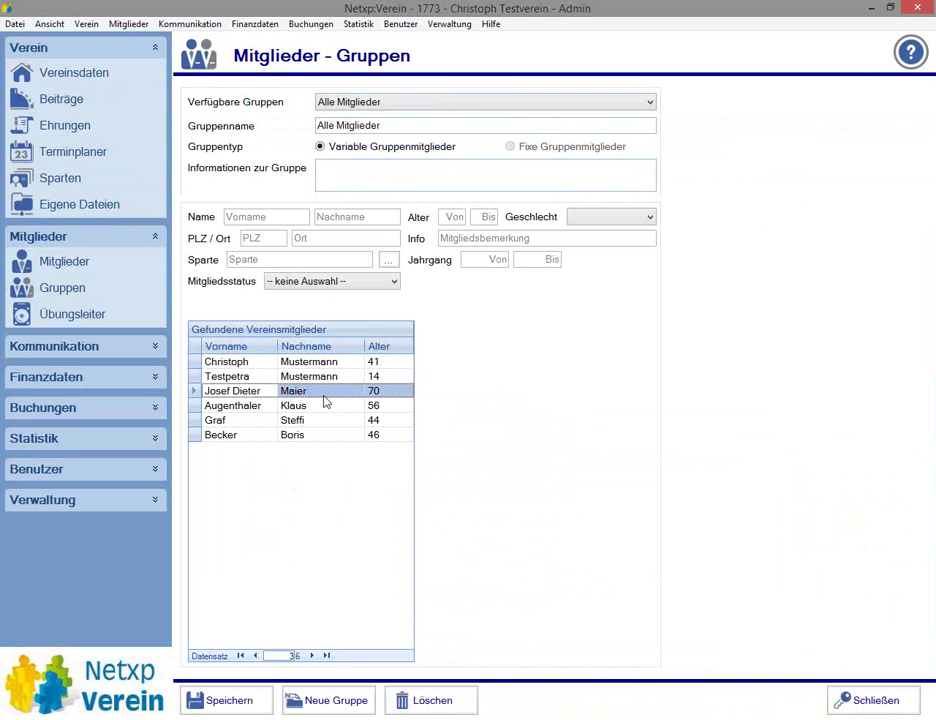
click(227, 393)
click(292, 390)
click(293, 405)
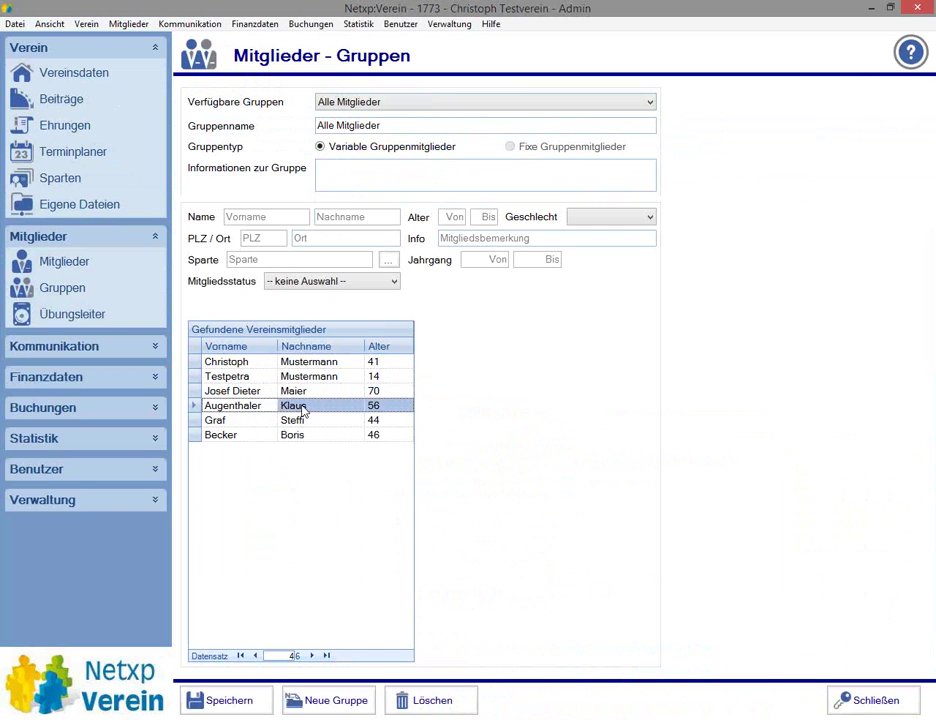
click(260, 408)
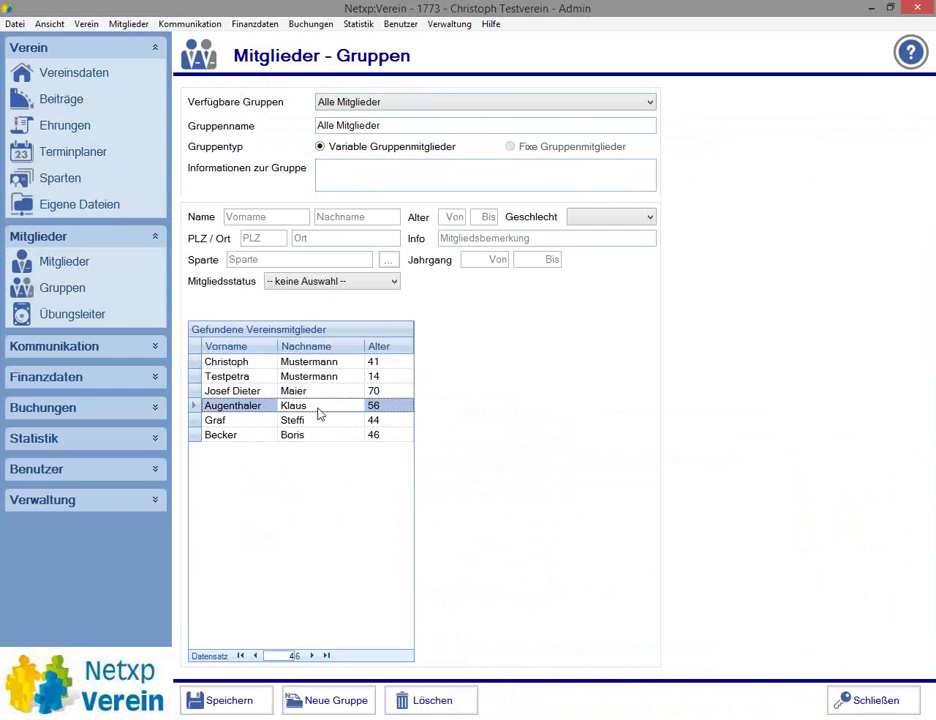
click(318, 422)
click(328, 436)
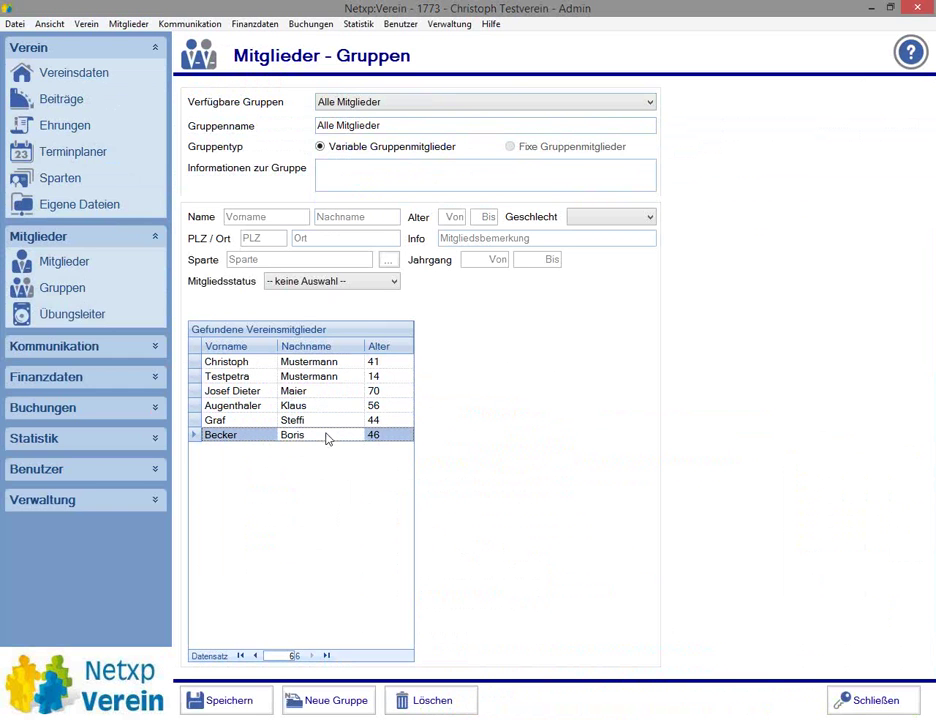
Step: Review which members are assigned to the Fussball group and to the Tennis group
click(384, 104)
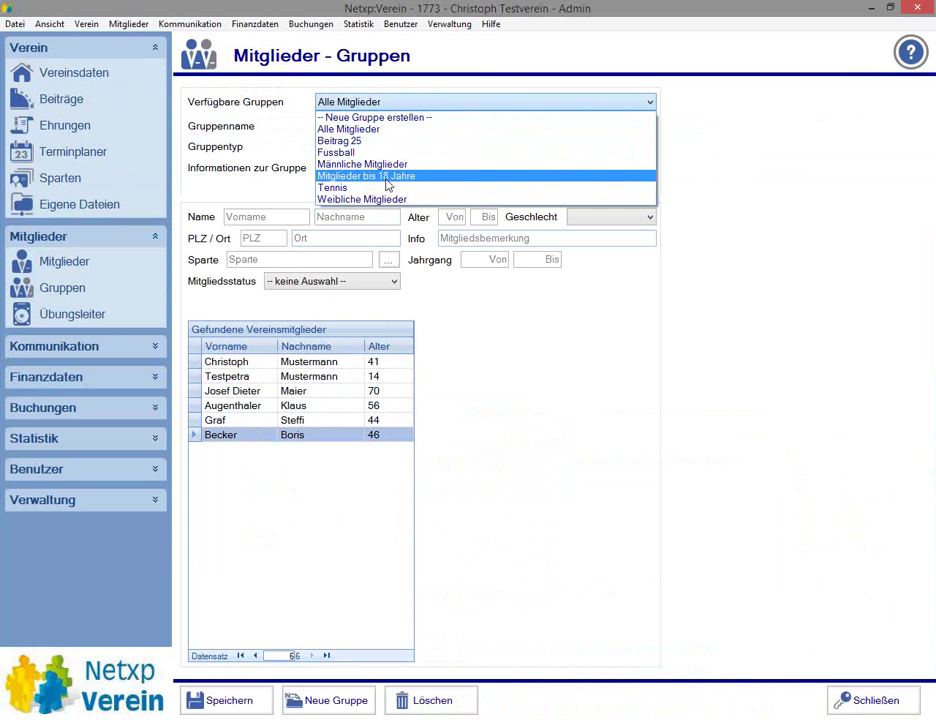
click(350, 129)
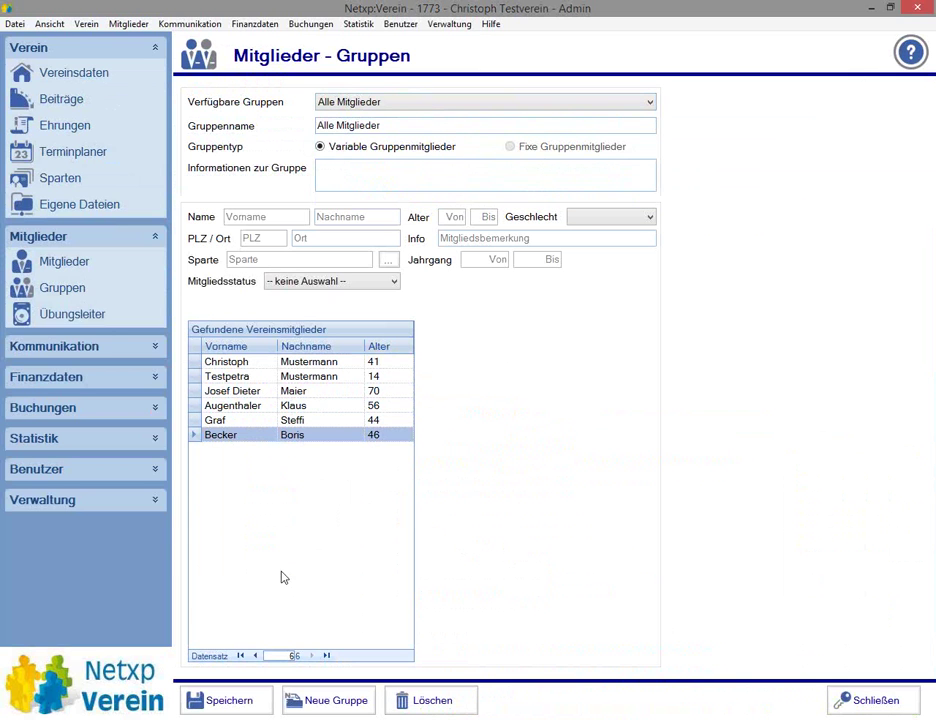
click(453, 99)
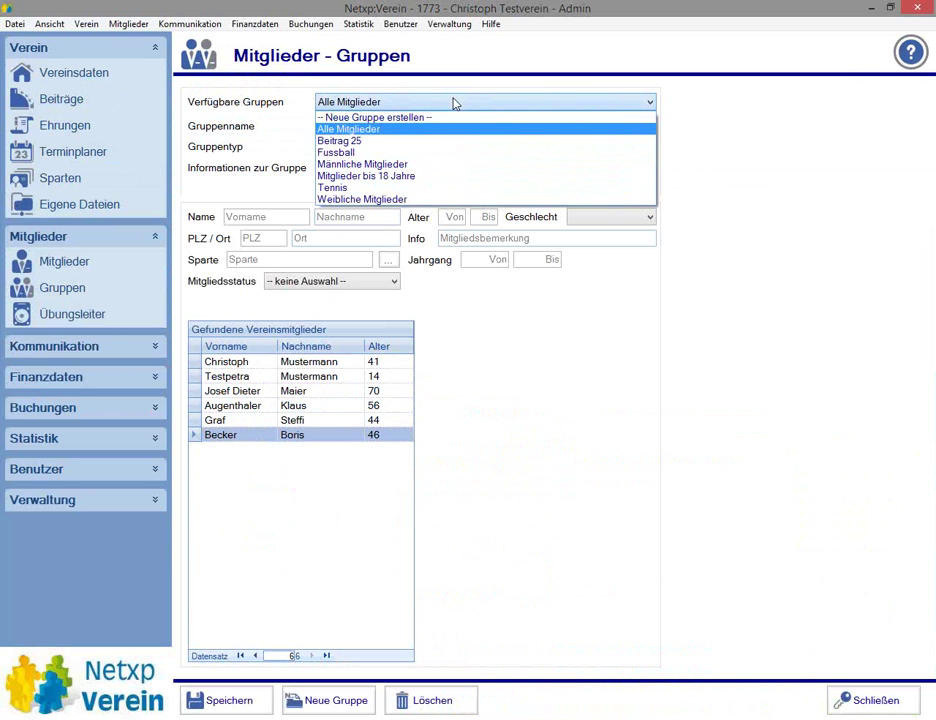
click(423, 153)
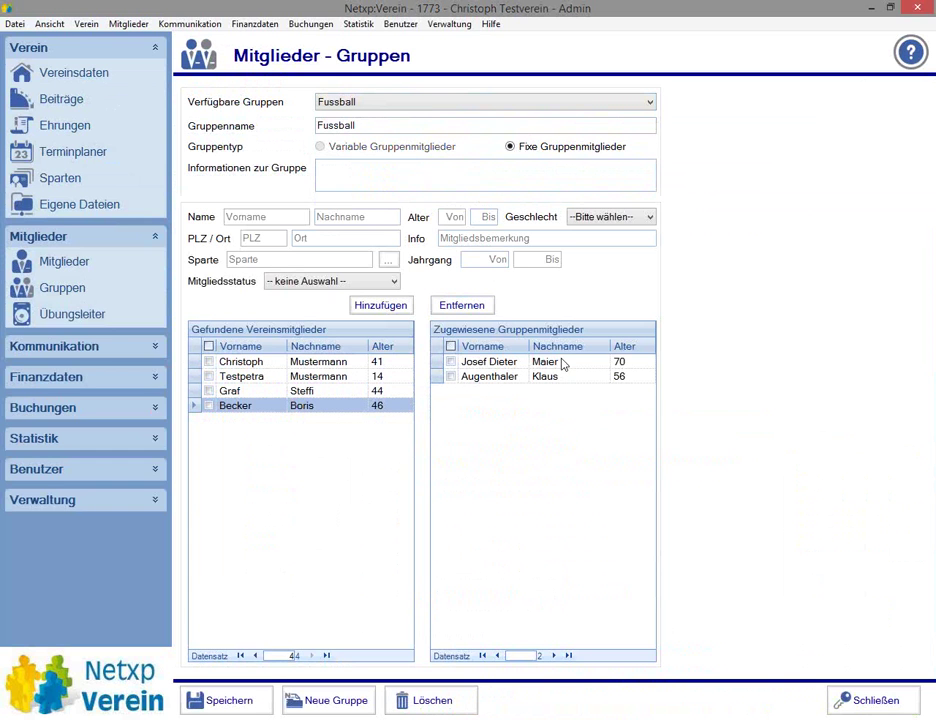
click(359, 104)
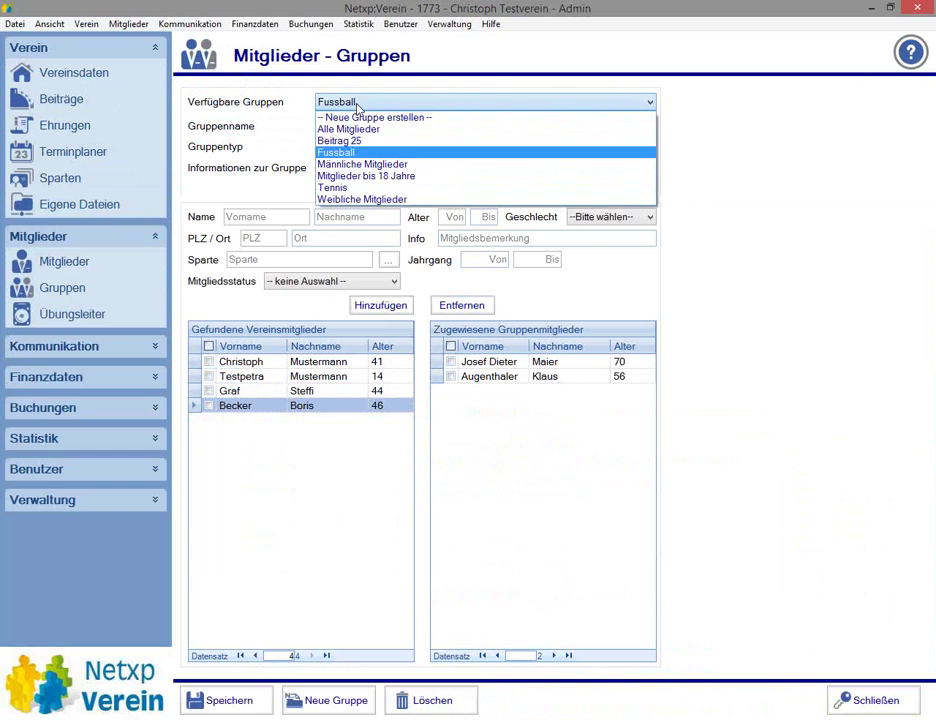
click(355, 188)
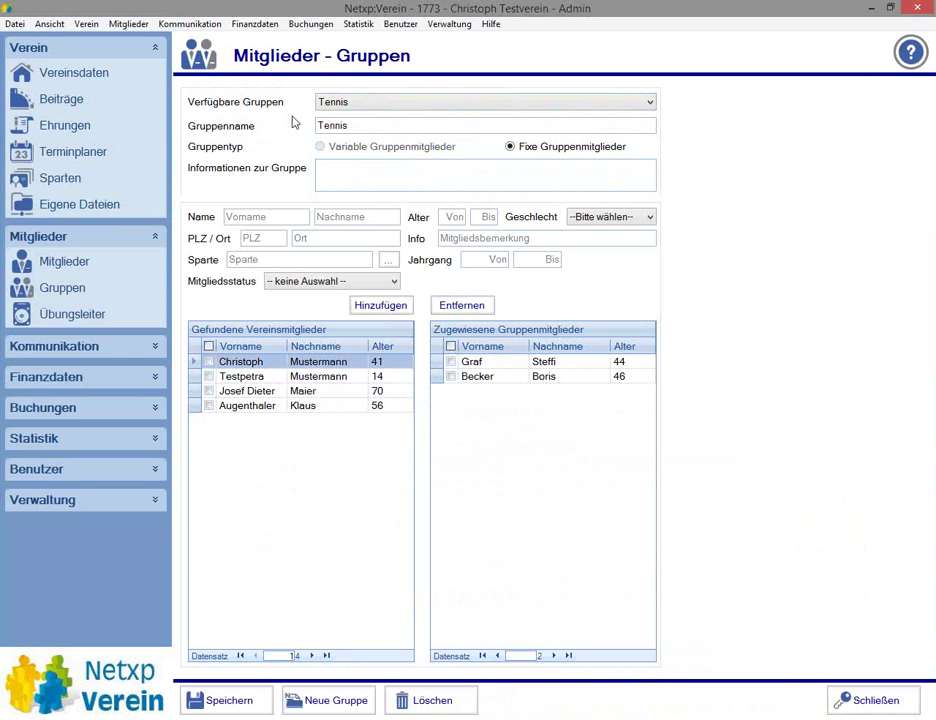
Step: Open the mass change for fees and filter the individual members by the sample last name
click(62, 100)
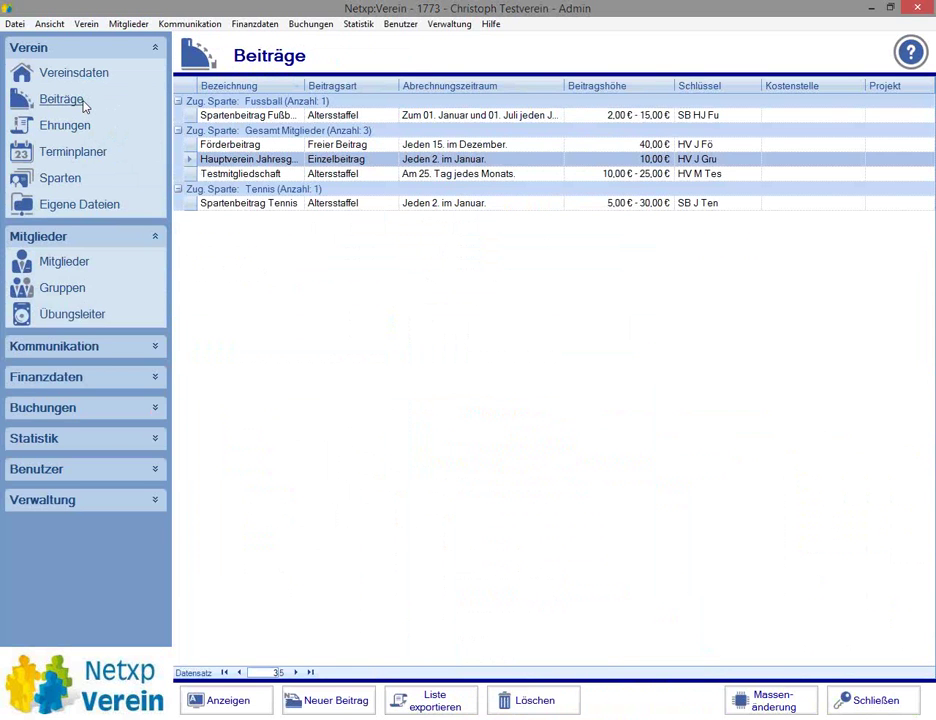
click(770, 700)
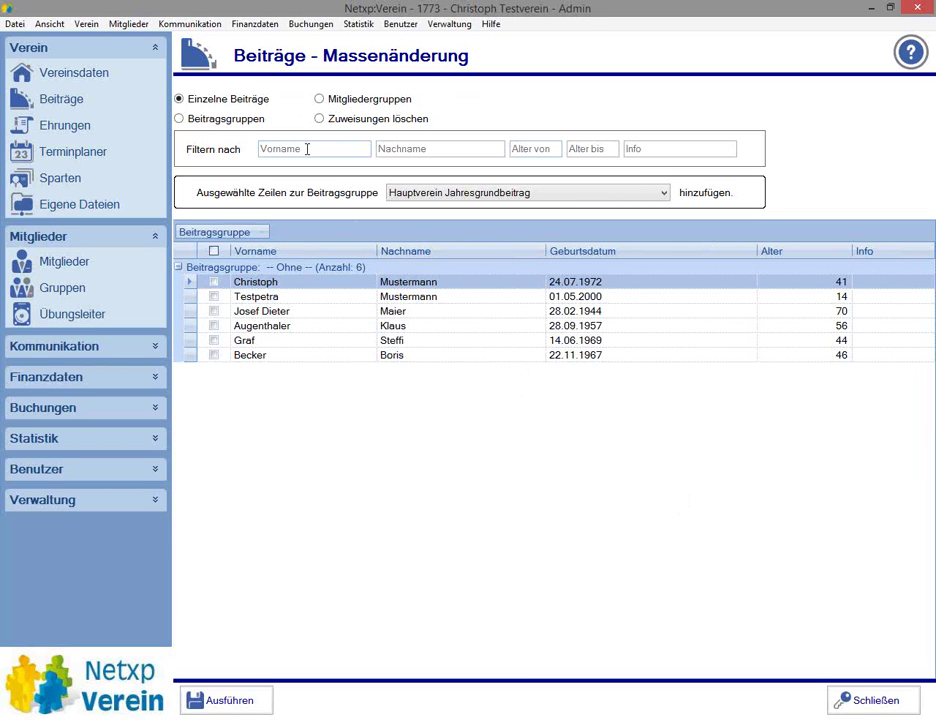
click(405, 148)
text(Muste)
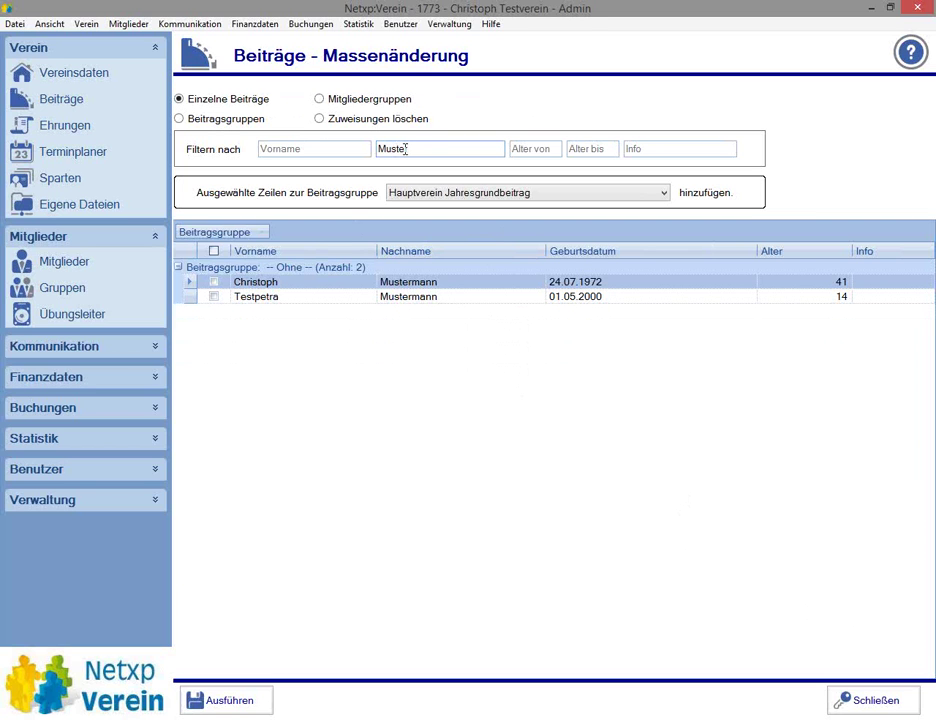
text(r)
Step: Assign the fee group Förderbeitrag to the first filtered member and execute the mass change
click(213, 284)
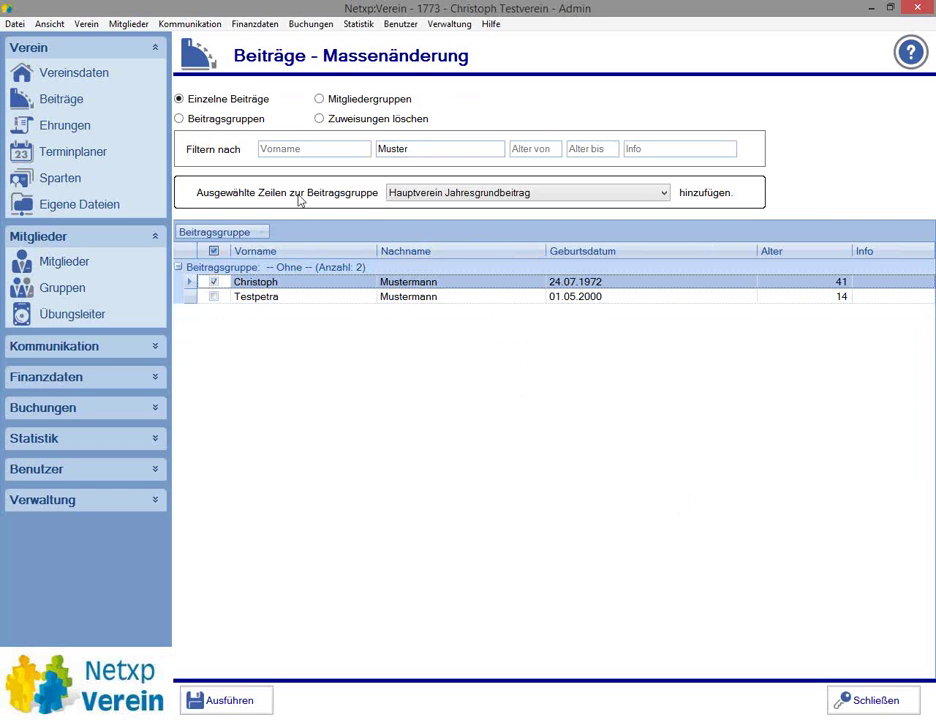
click(459, 194)
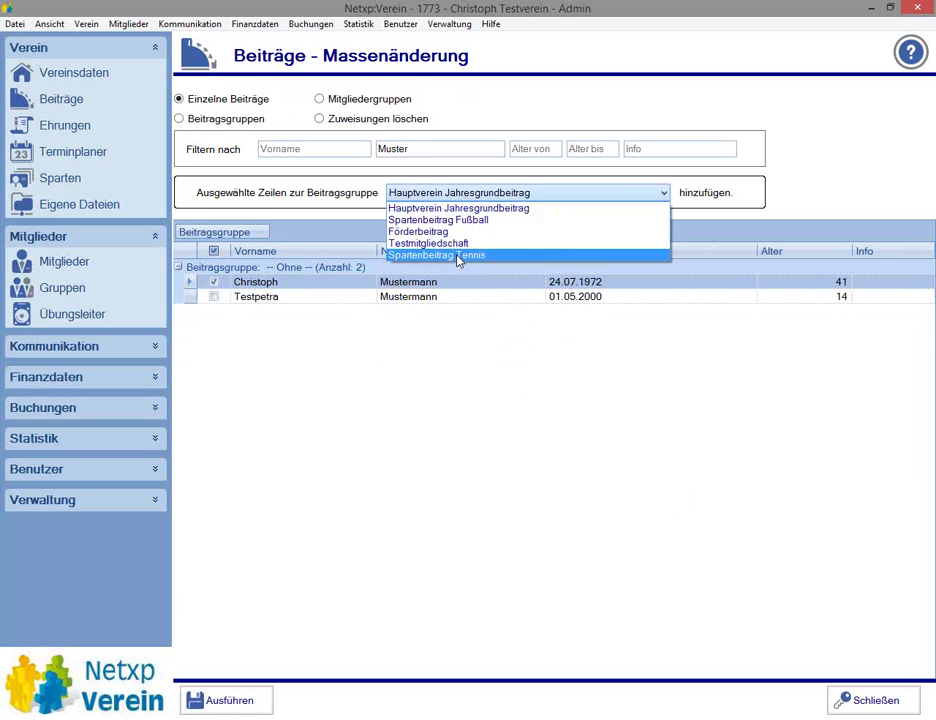
click(467, 196)
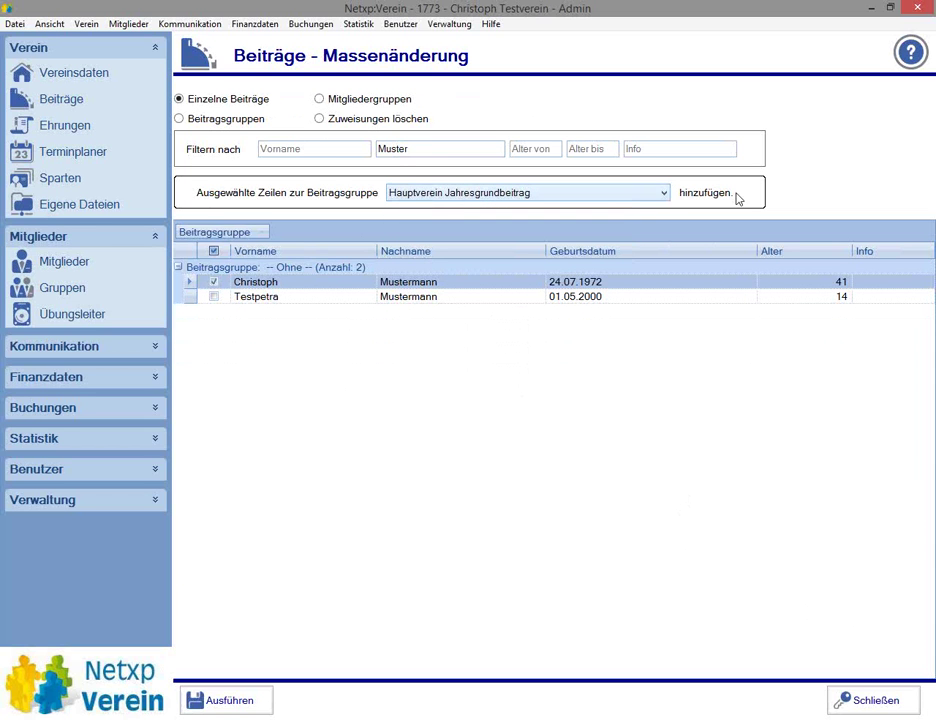
click(478, 191)
click(451, 234)
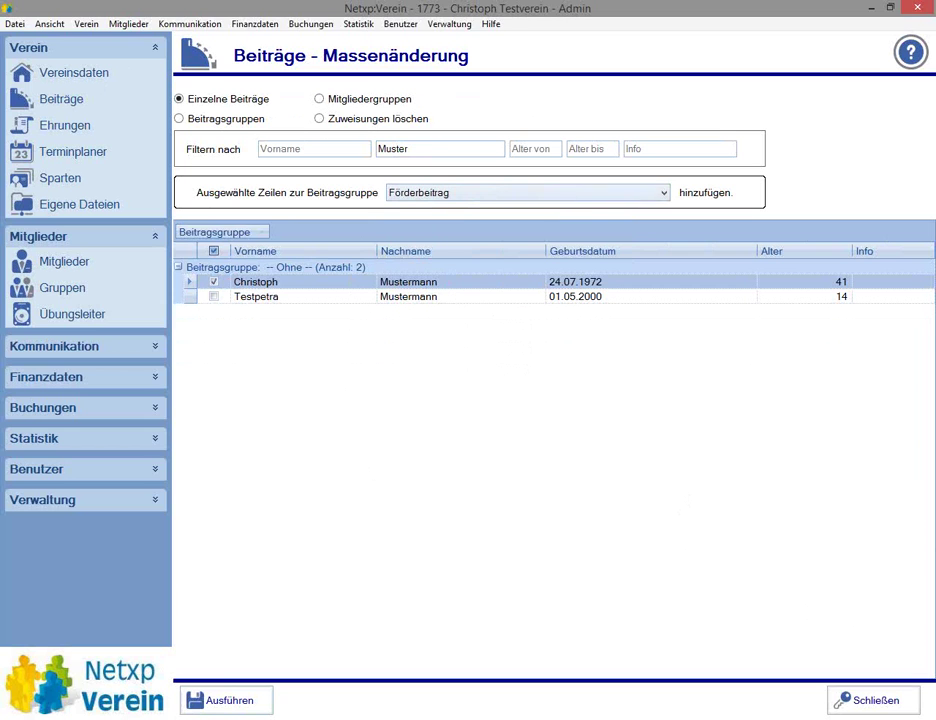
click(224, 701)
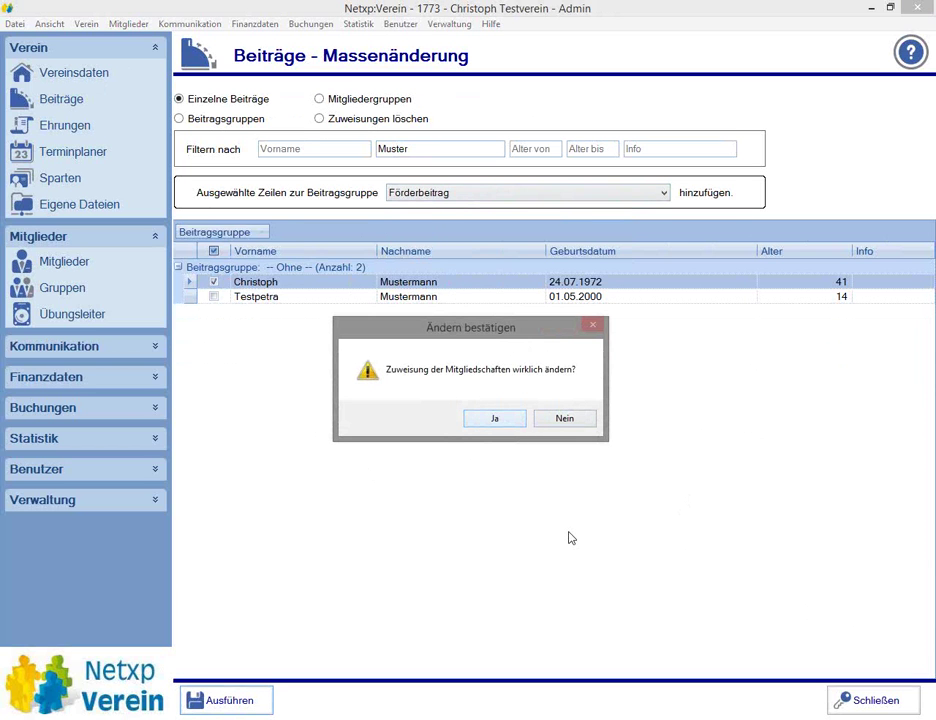
key(Return)
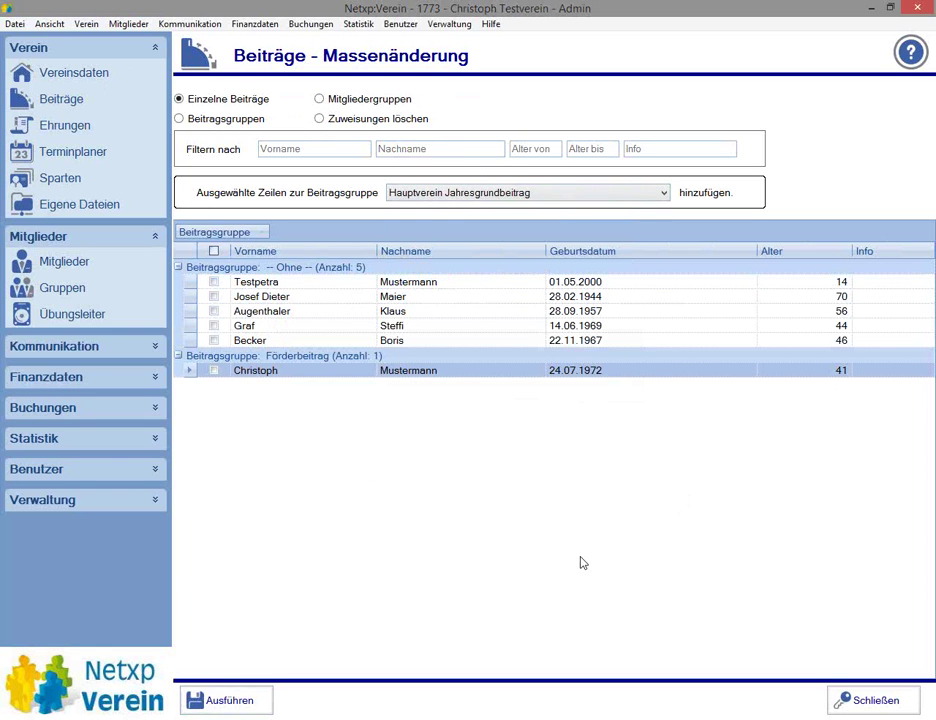
Step: Set the amount of the Förderbeitrag to 15 in that member's record, apply it and close the record
double_click(356, 372)
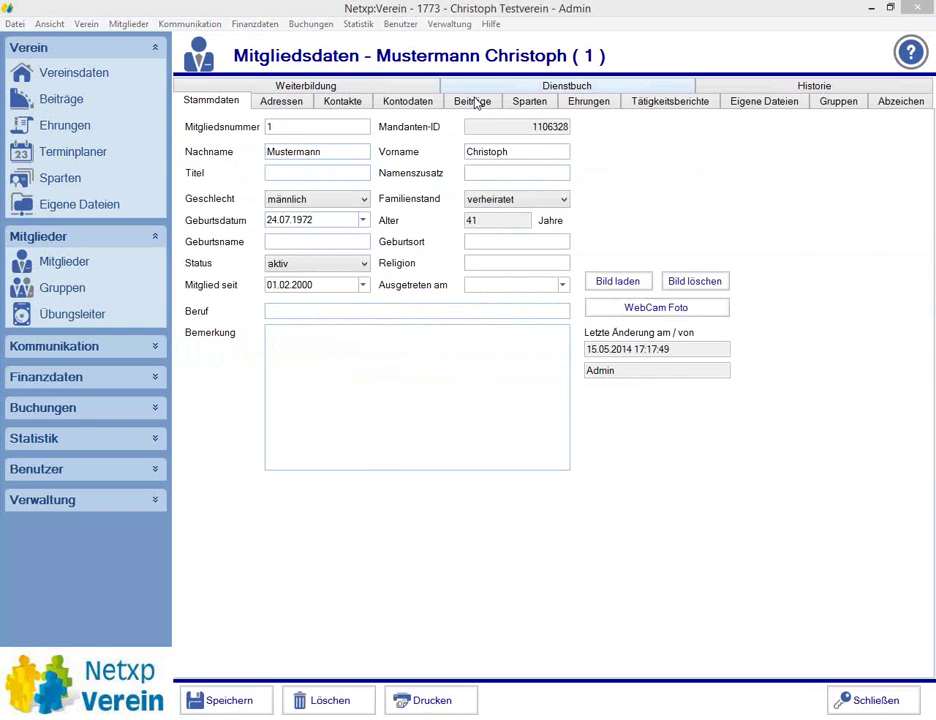
click(474, 102)
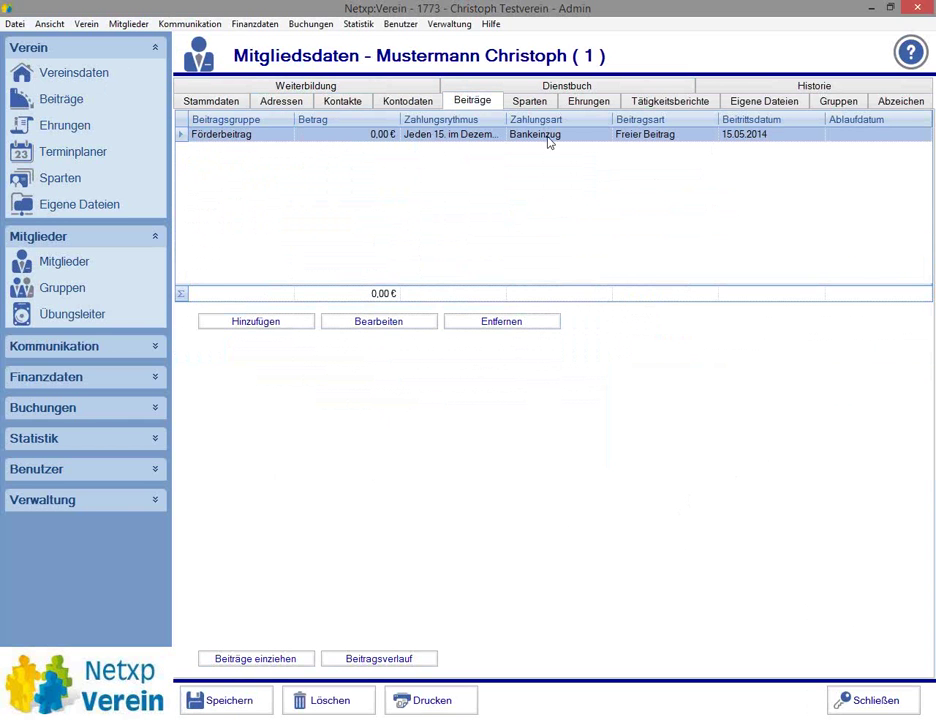
click(378, 322)
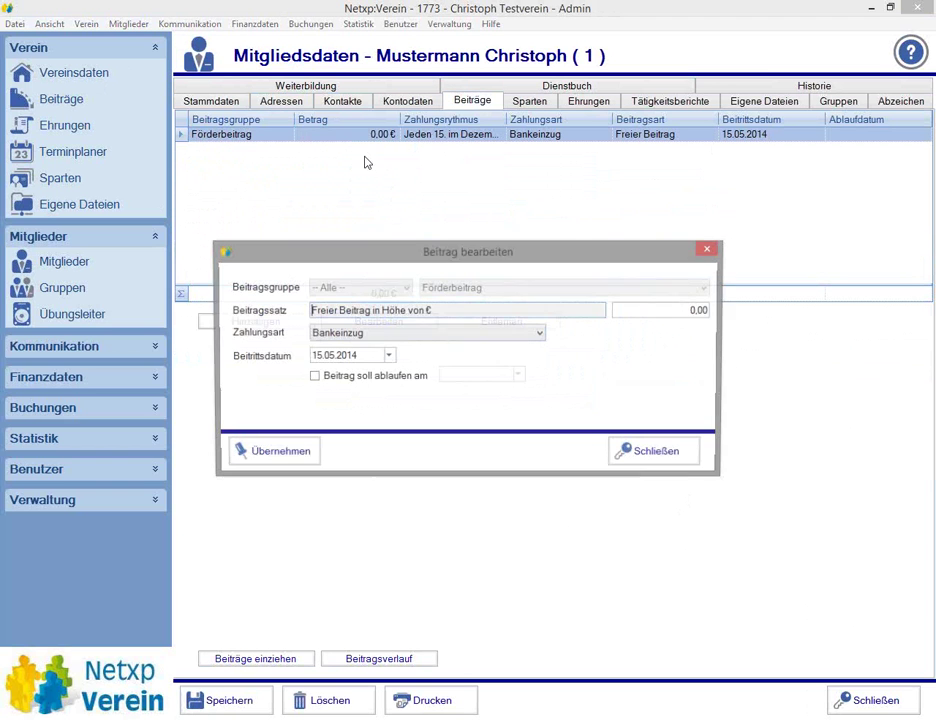
click(660, 312)
text(15)
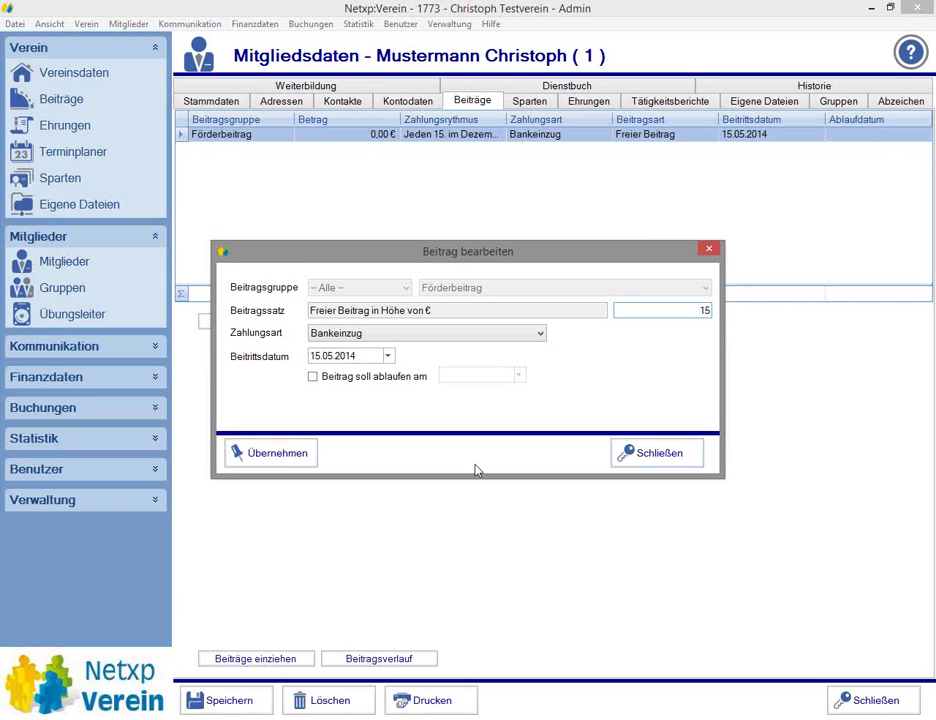
click(277, 456)
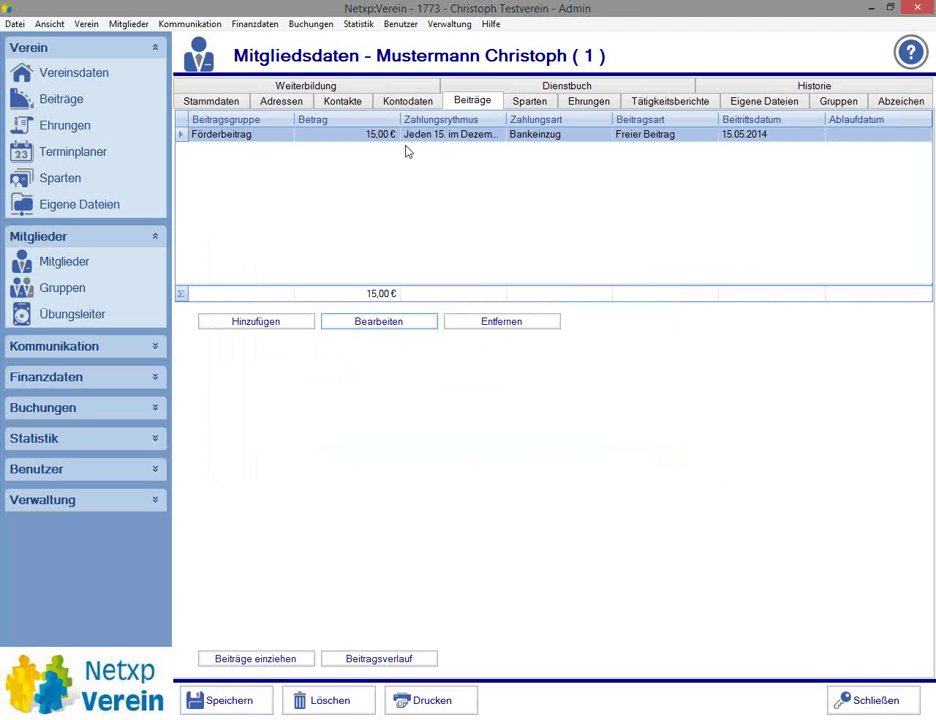
click(867, 702)
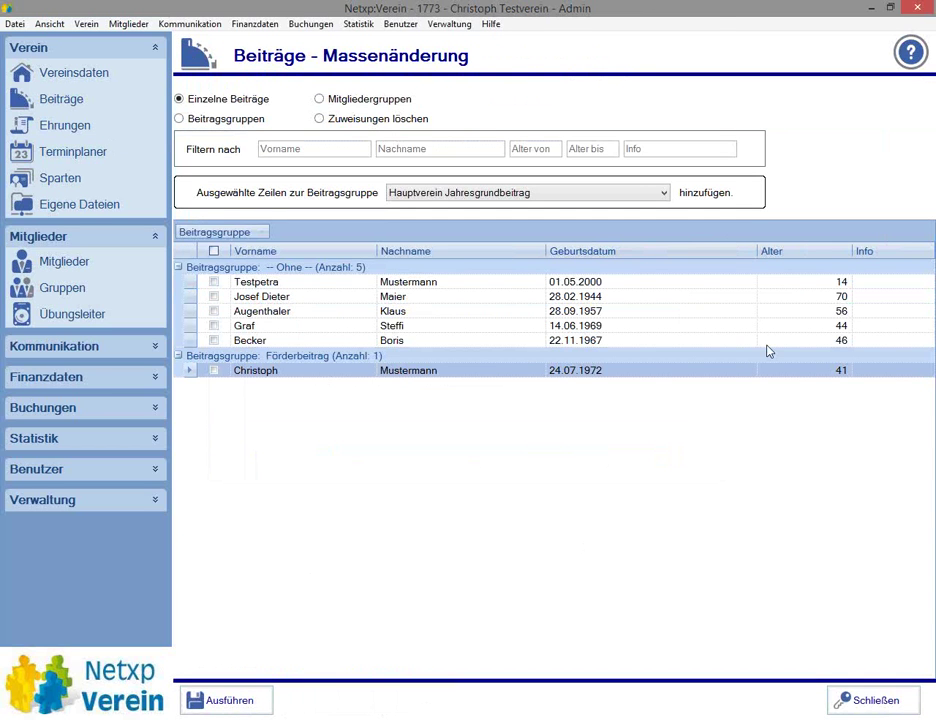
click(213, 370)
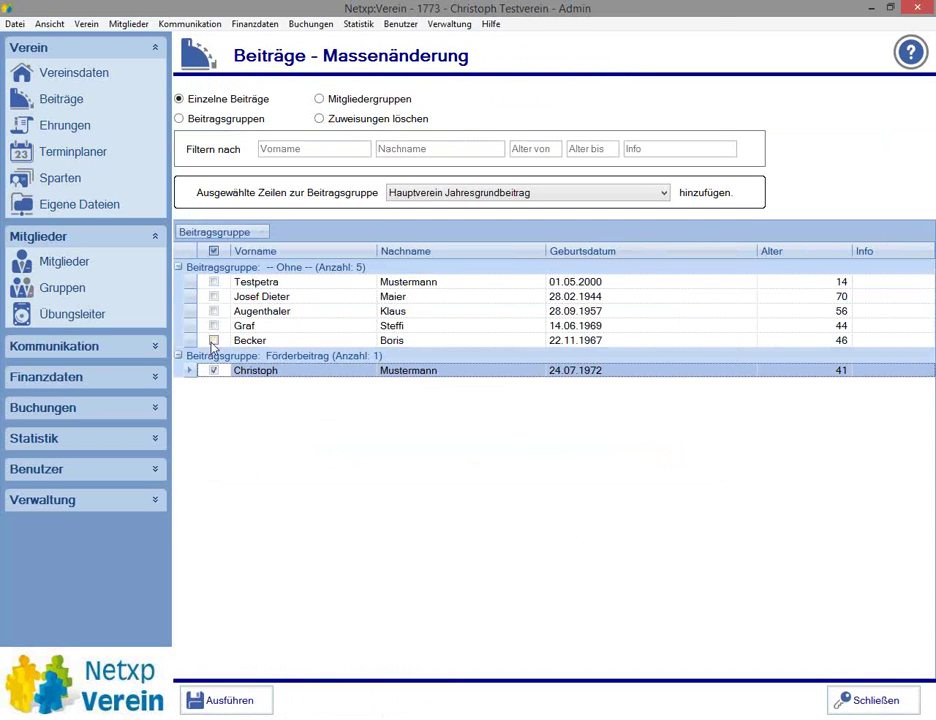
click(213, 340)
click(213, 325)
click(213, 311)
click(213, 296)
click(213, 282)
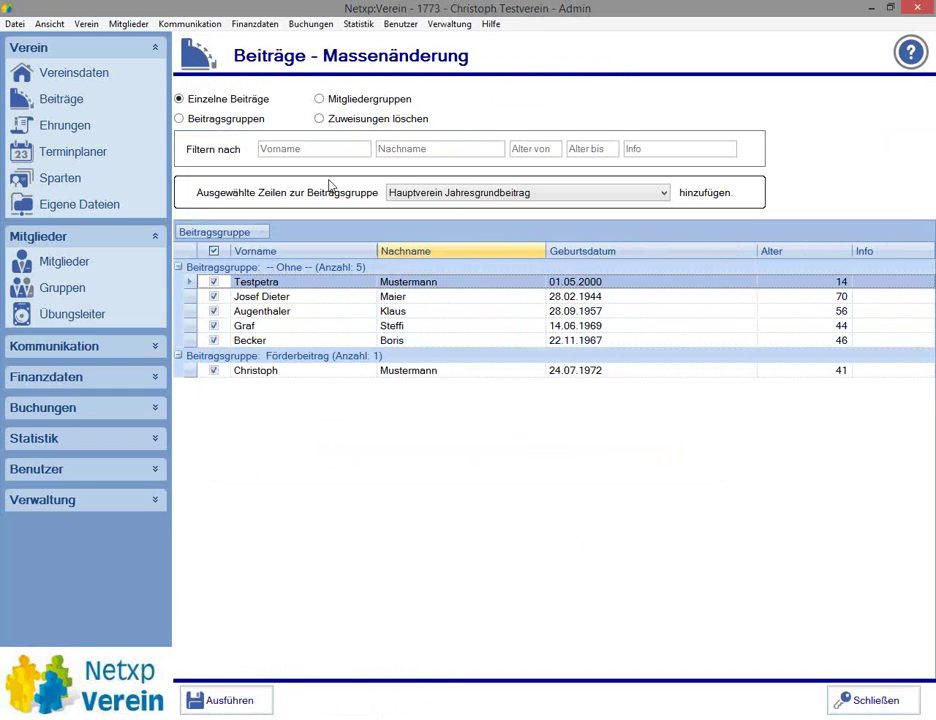
Step: Delete the selected fee assignments of all six listed members through the mass change and confirm the deletion
click(319, 118)
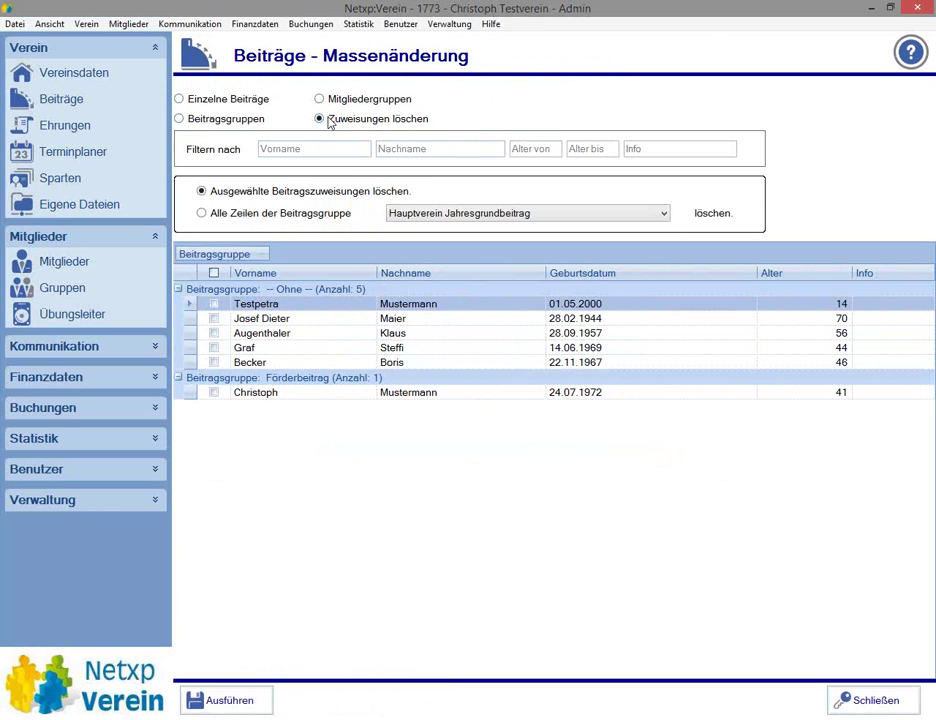
click(213, 392)
click(213, 362)
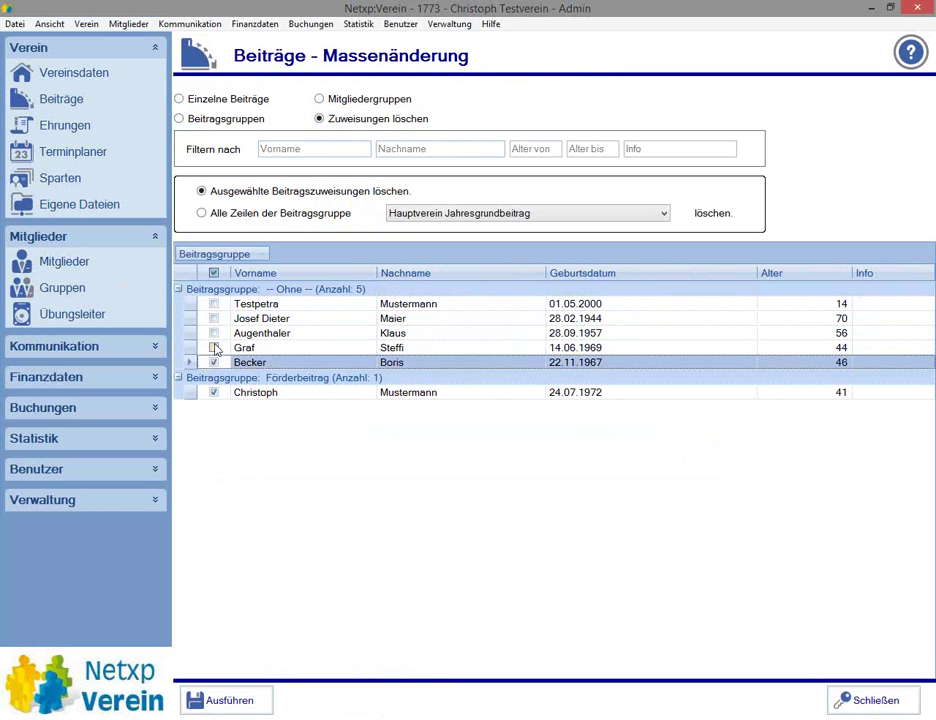
click(213, 347)
click(213, 333)
click(213, 318)
click(213, 303)
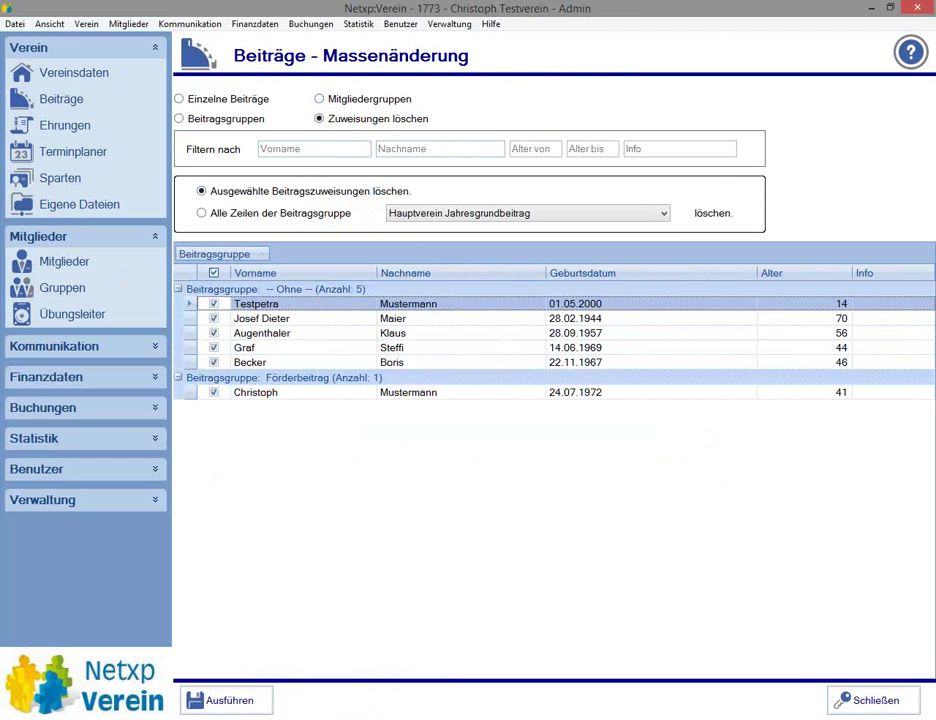
click(233, 702)
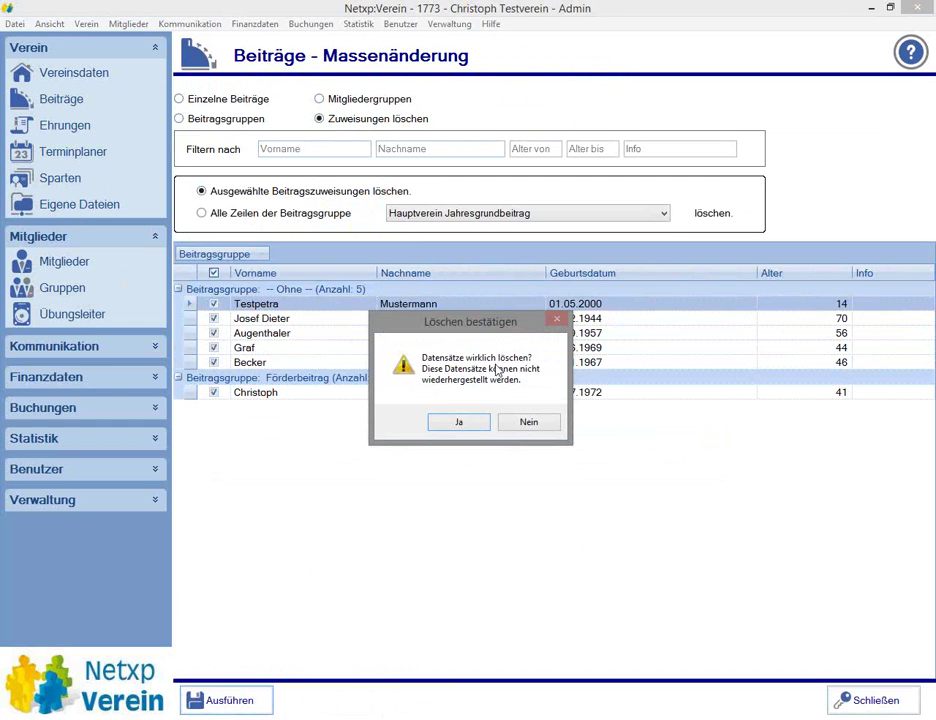
click(461, 423)
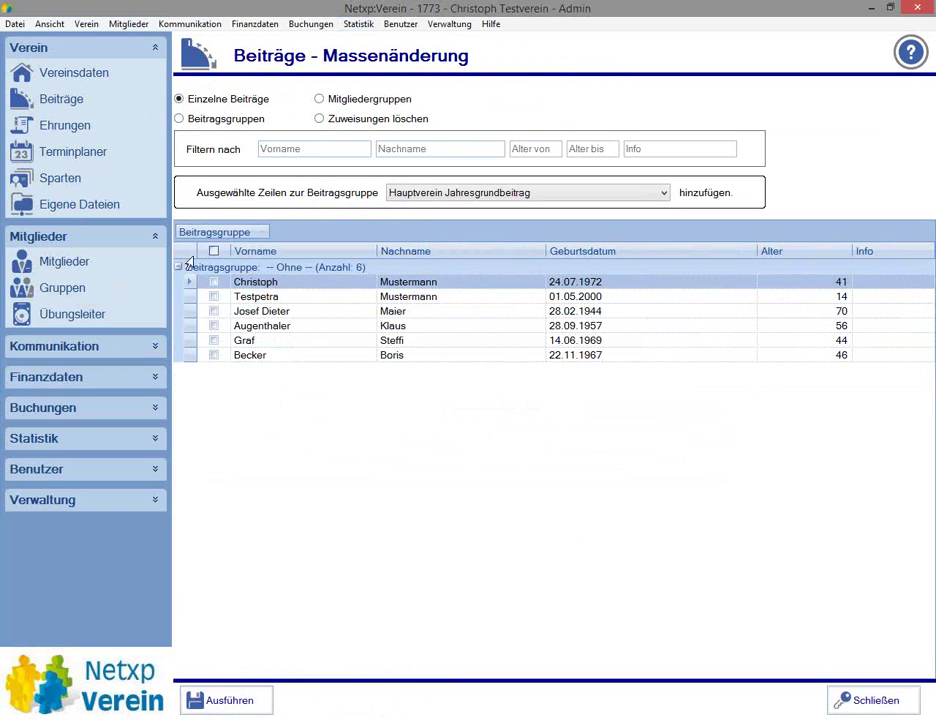
Step: Add the first two listed members to the fee group Testmitgliedschaft and execute the mass change
click(214, 282)
click(214, 297)
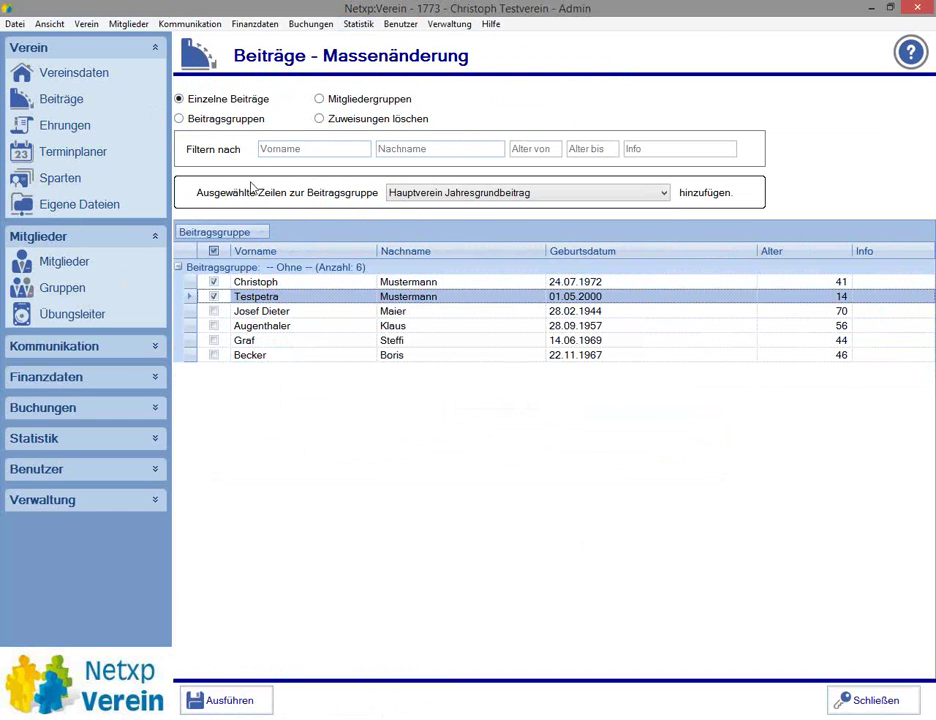
click(520, 194)
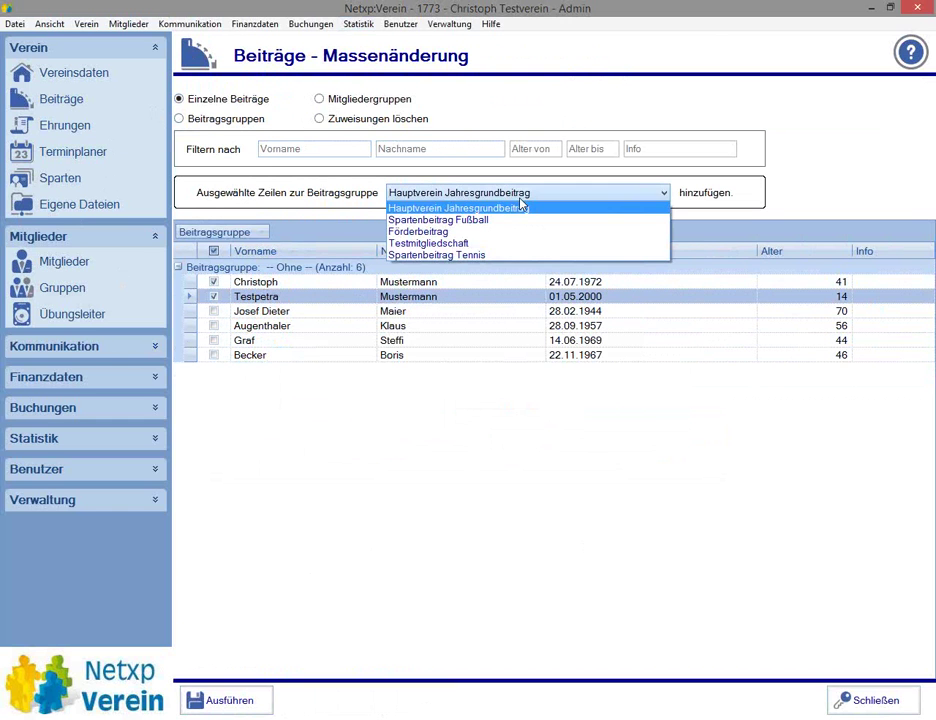
click(492, 245)
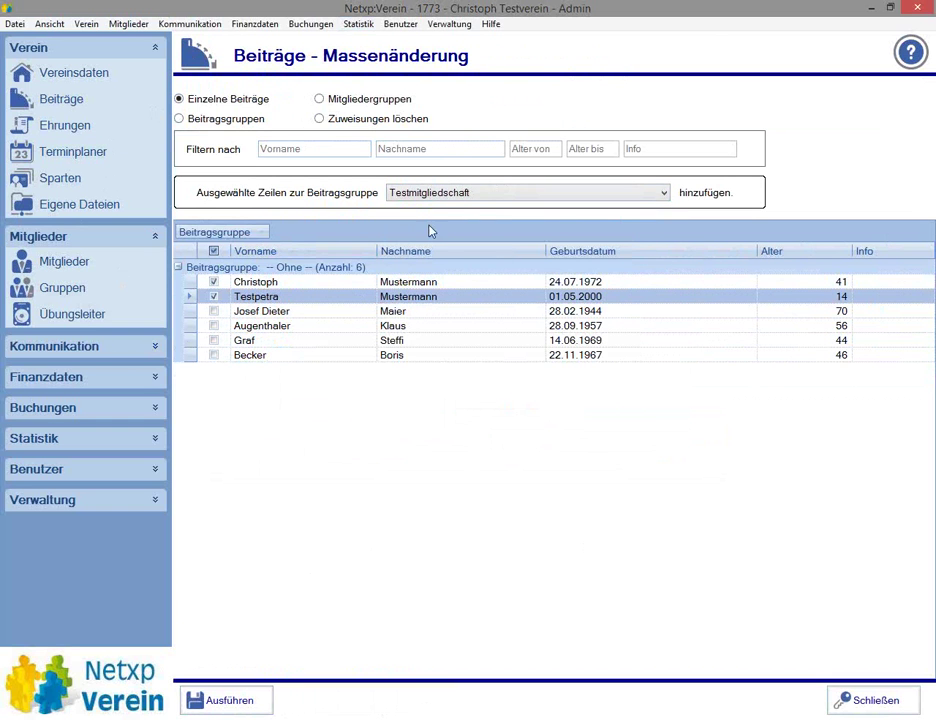
click(233, 703)
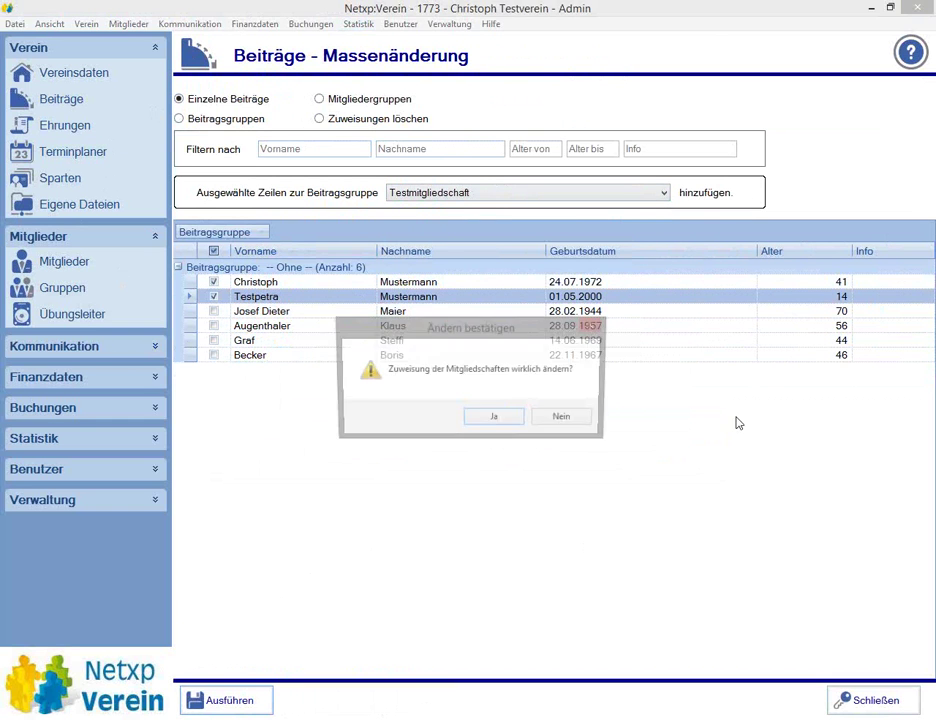
click(480, 420)
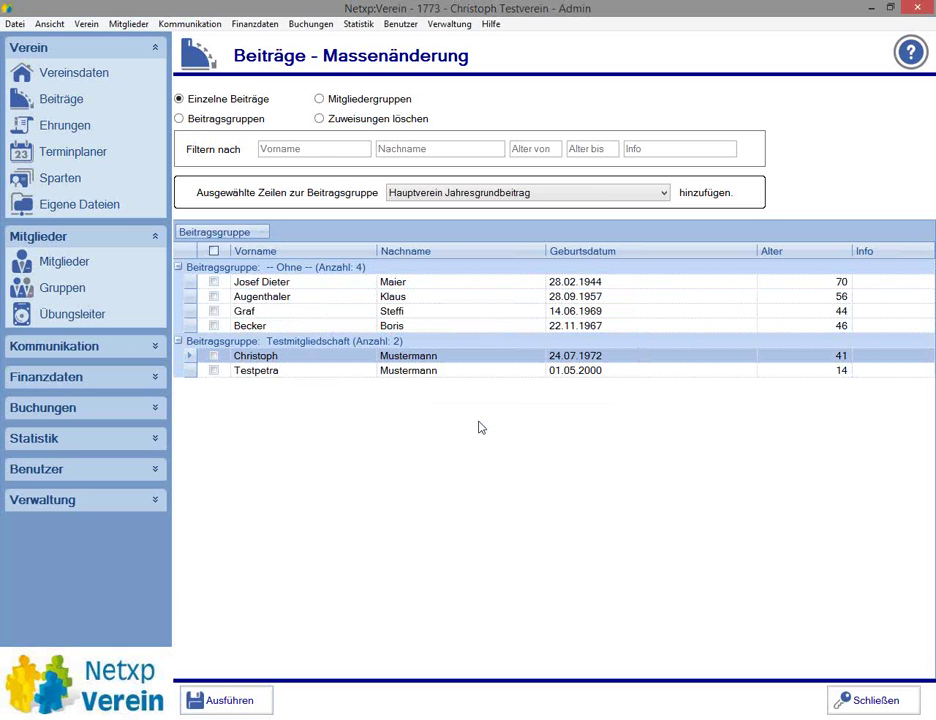
Step: Check the fees in the record of the first Testmitgliedschaft member and close the record
double_click(306, 357)
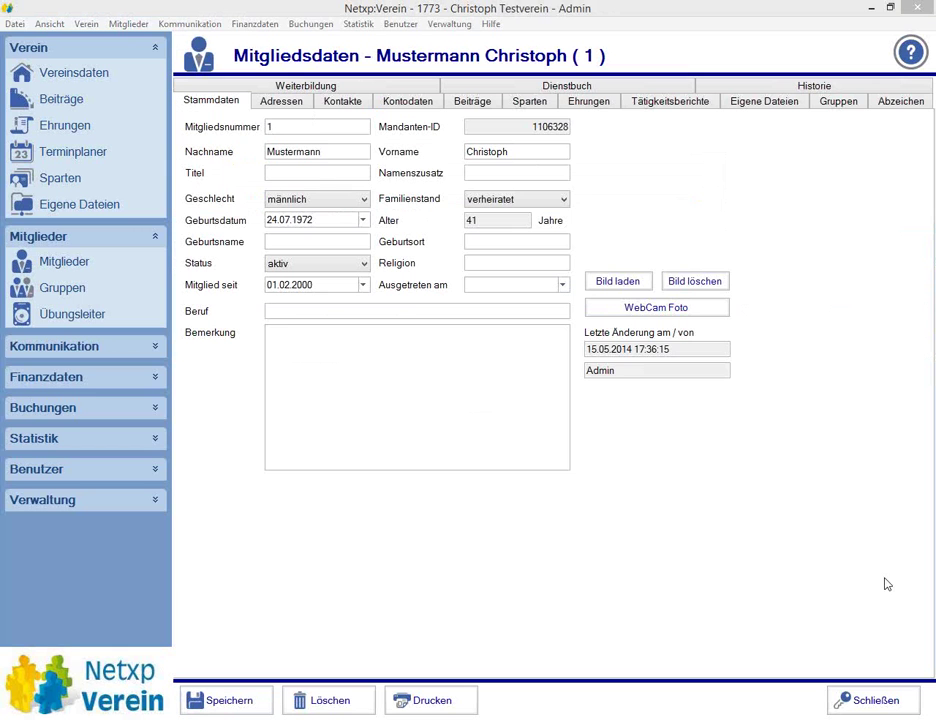
click(472, 102)
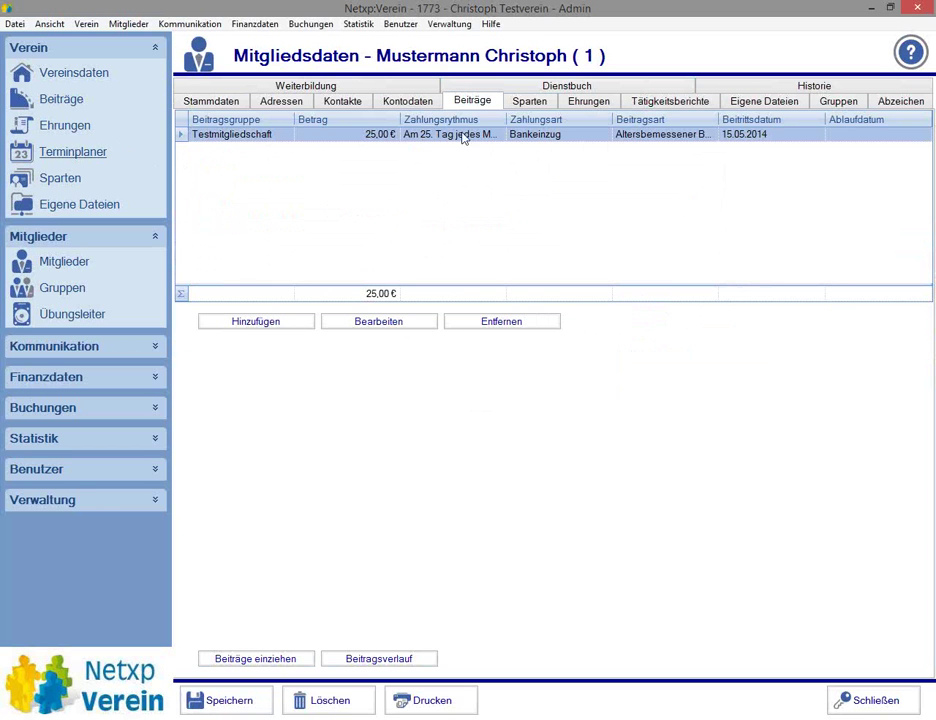
click(840, 701)
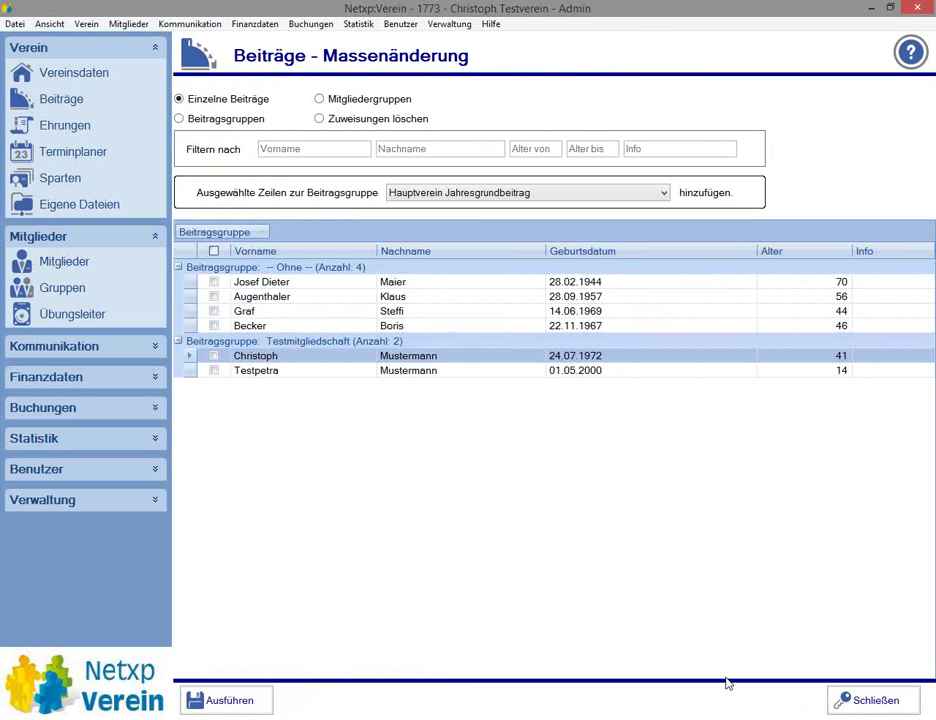
Step: Delete all assignments of the fee group Testmitgliedschaft at once and confirm the deletion
click(320, 120)
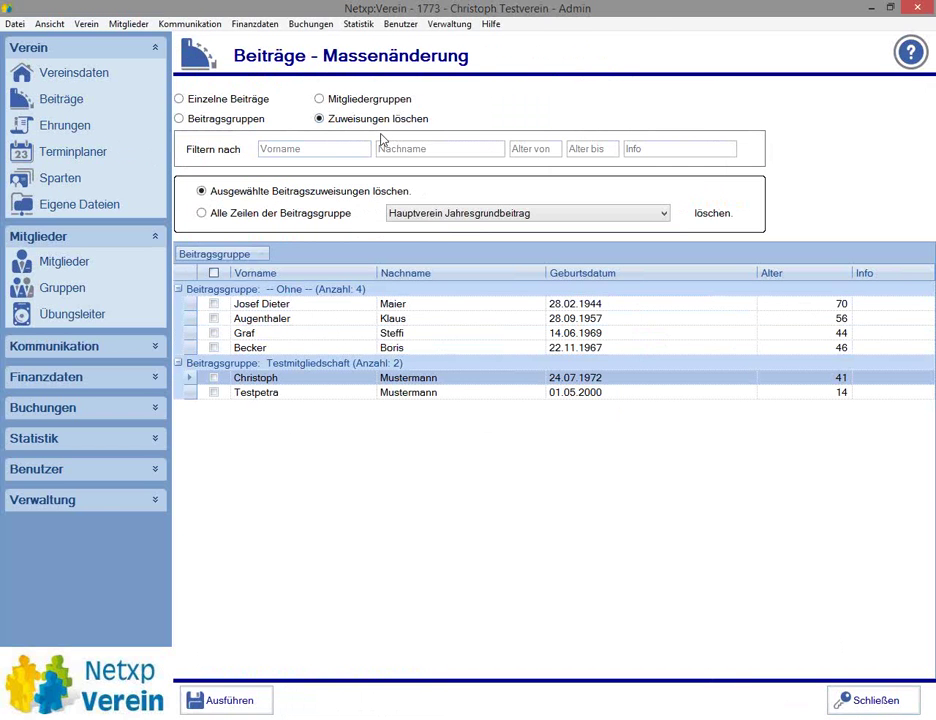
click(202, 214)
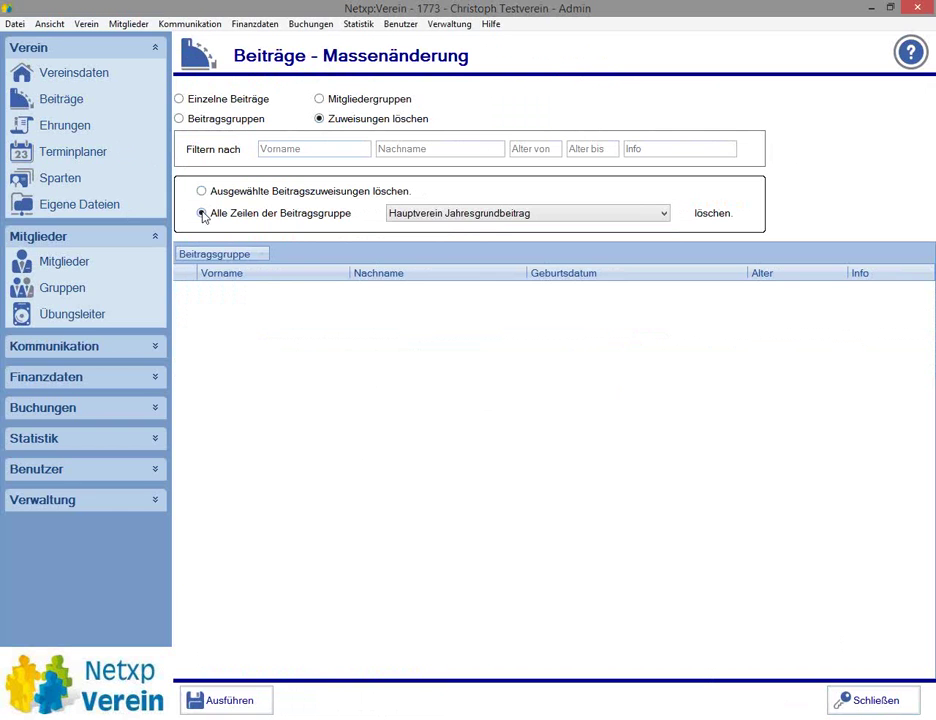
click(435, 214)
click(439, 266)
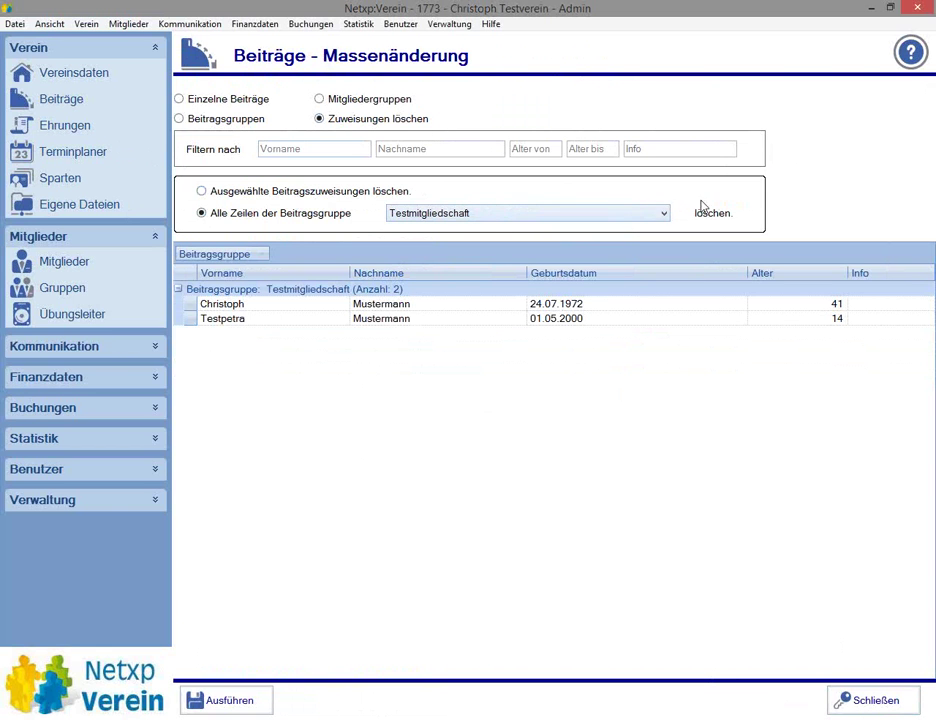
click(229, 701)
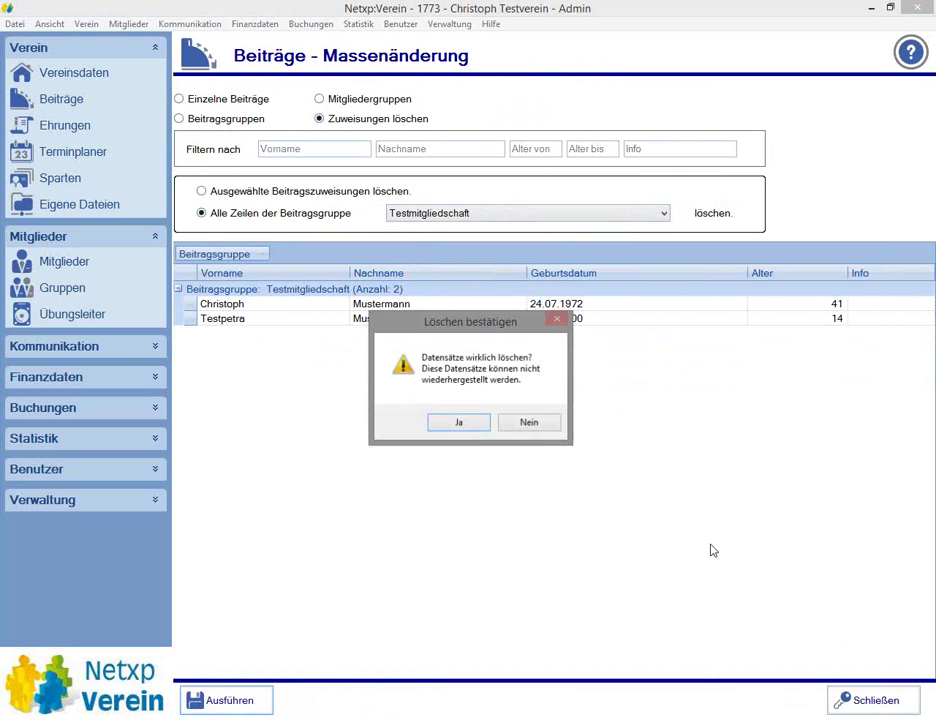
click(456, 424)
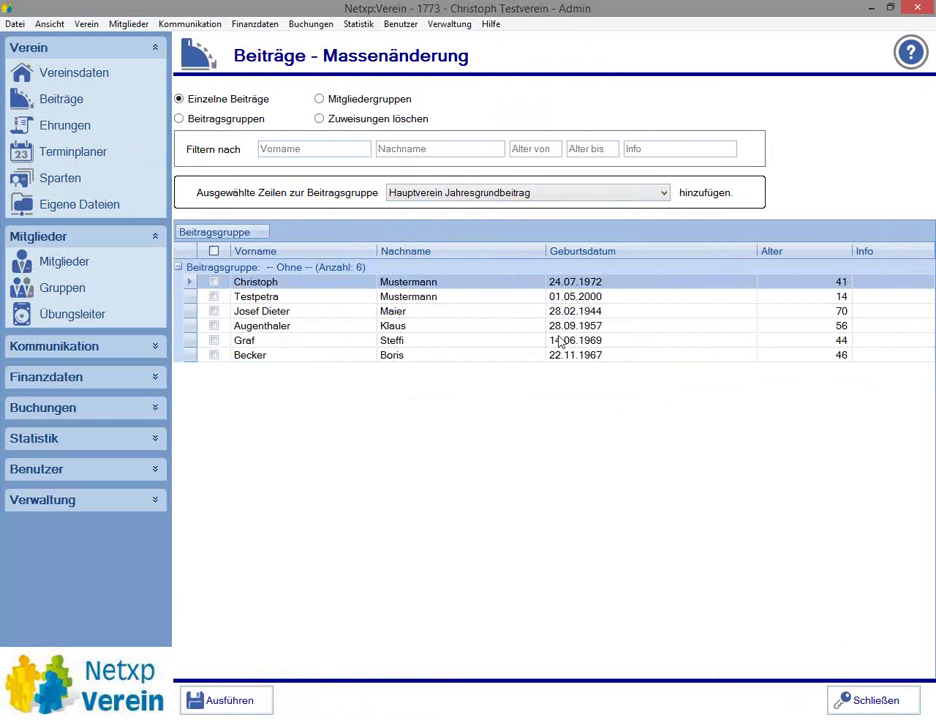
Step: Return to the fee list and review the details of the Förderbeitrag, then close them
click(60, 100)
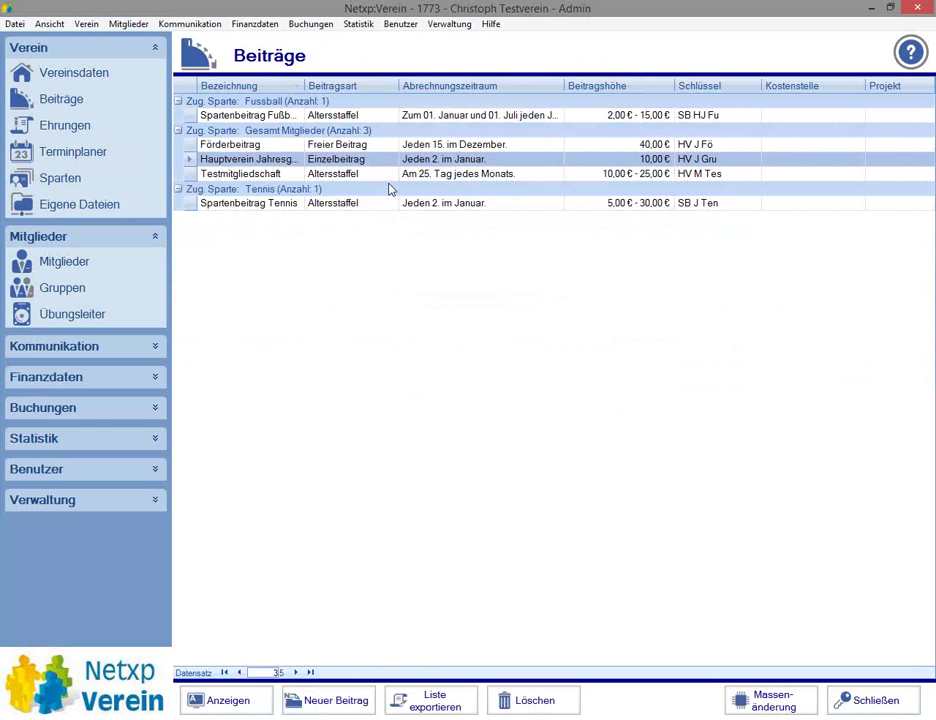
click(237, 146)
double_click(237, 146)
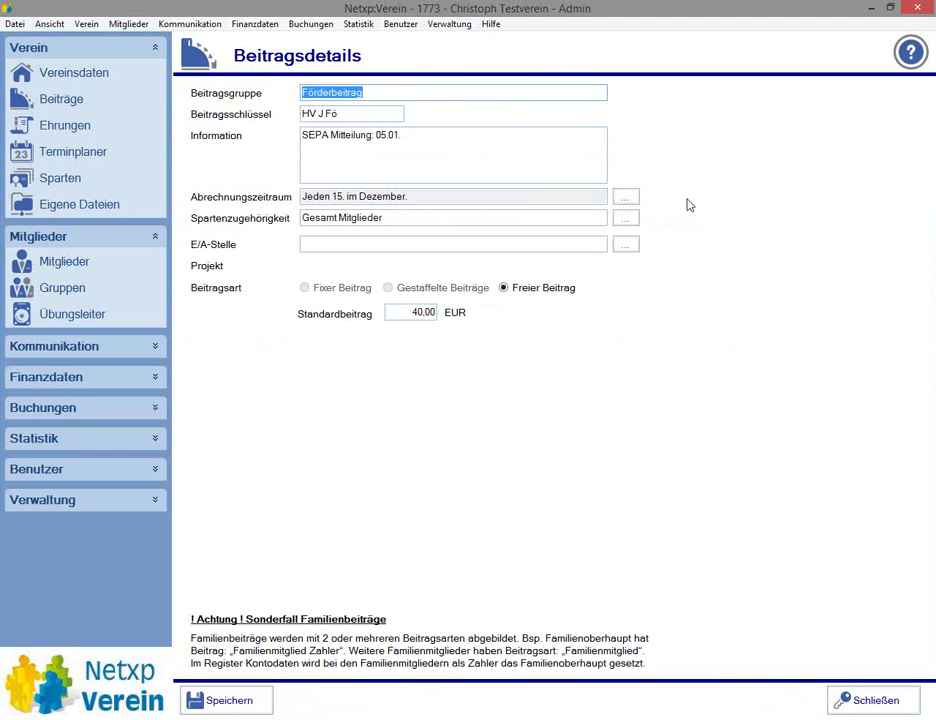
click(850, 698)
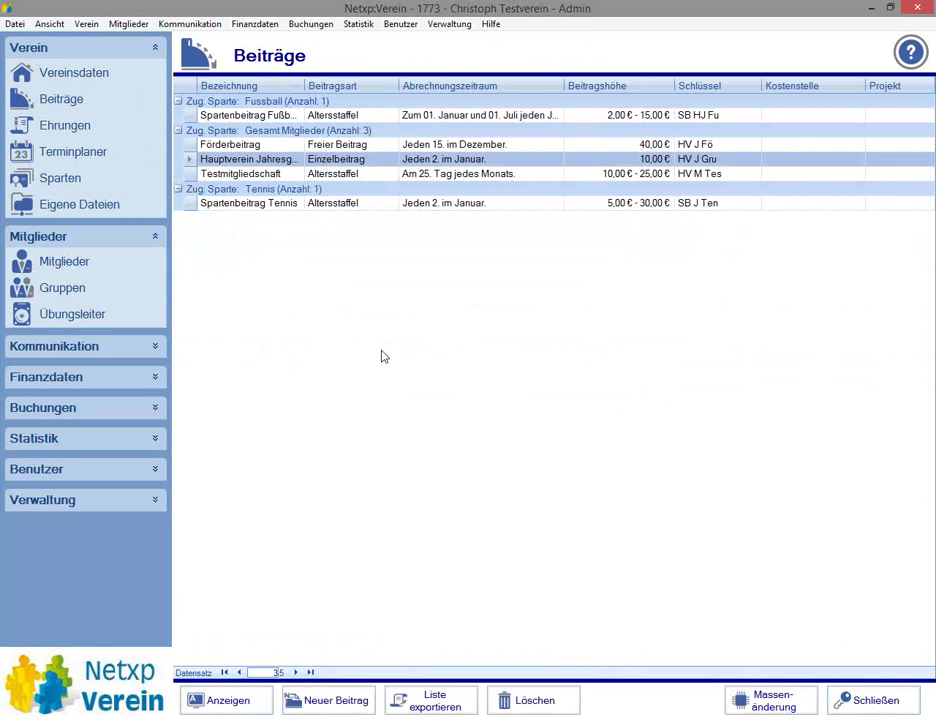
Step: Reopen the mass change and assign the Hauptverein Jahresgrundbeitrag to the member group Alle Mitglieder
click(756, 705)
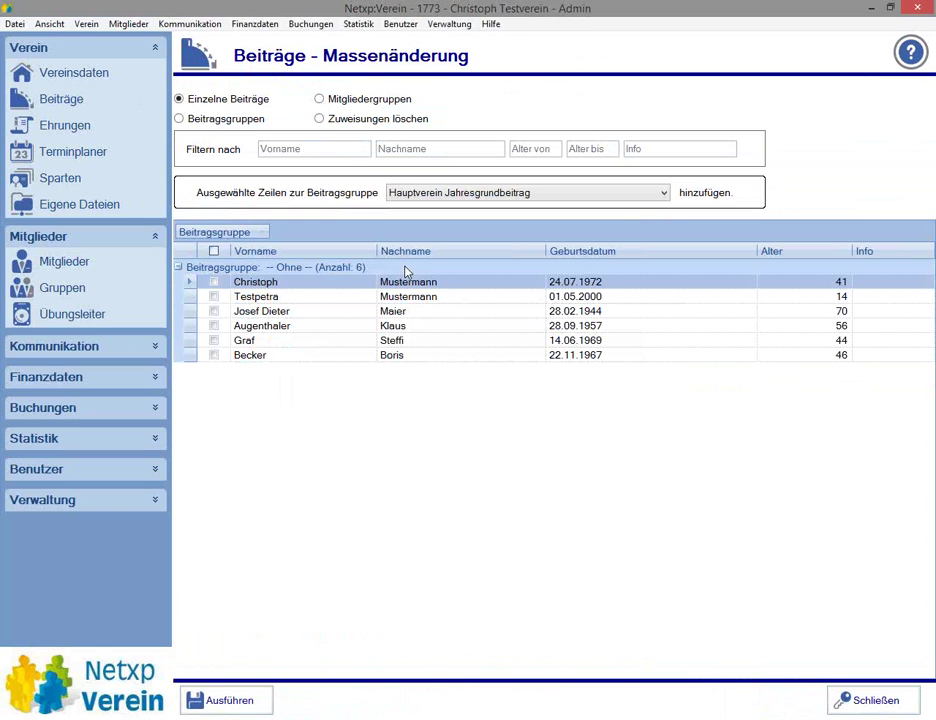
click(218, 120)
click(335, 105)
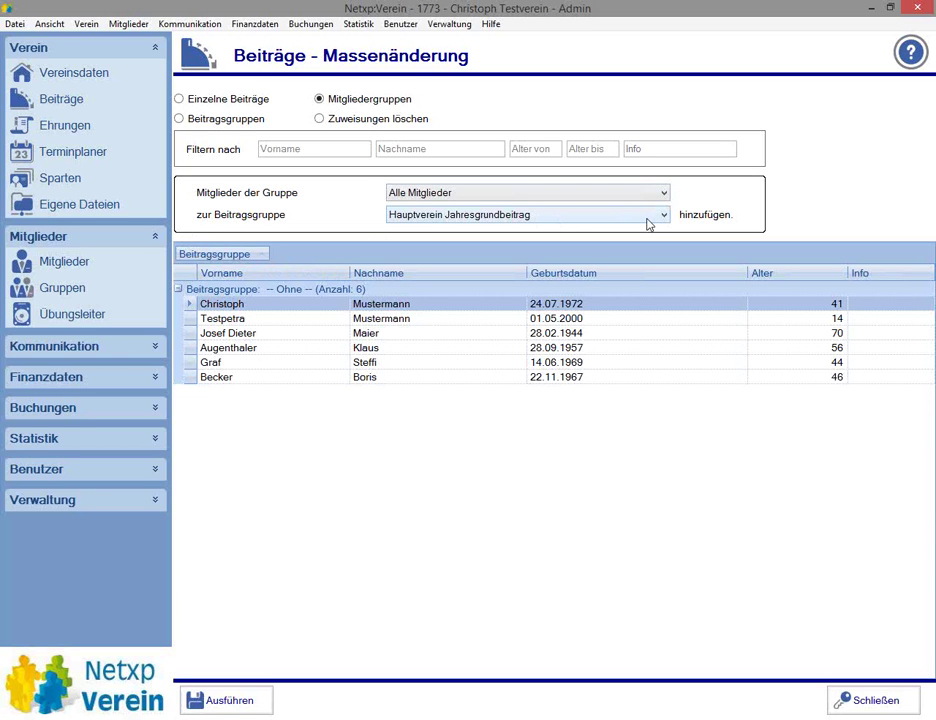
click(215, 700)
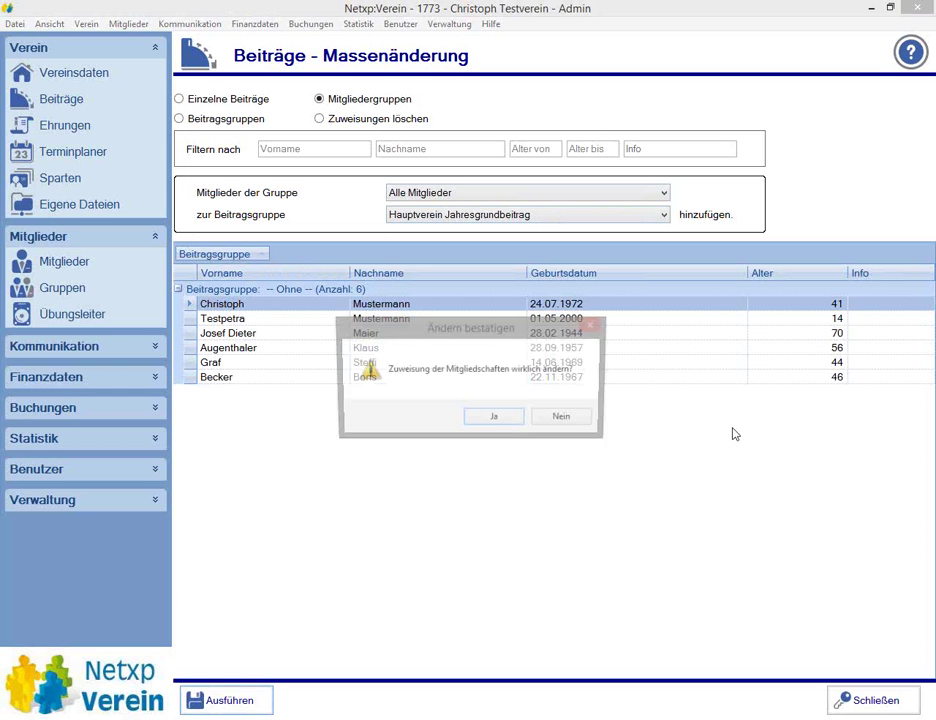
click(469, 425)
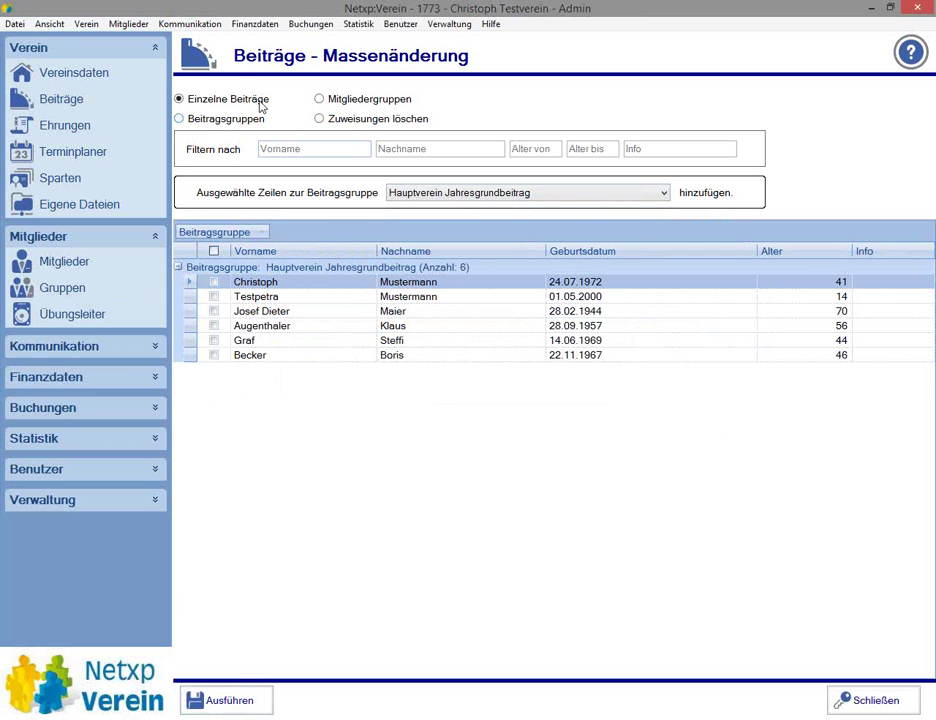
Step: Assign the Spartenbeitrag Tennis to the members of the Tennis group and execute the mass change
click(327, 106)
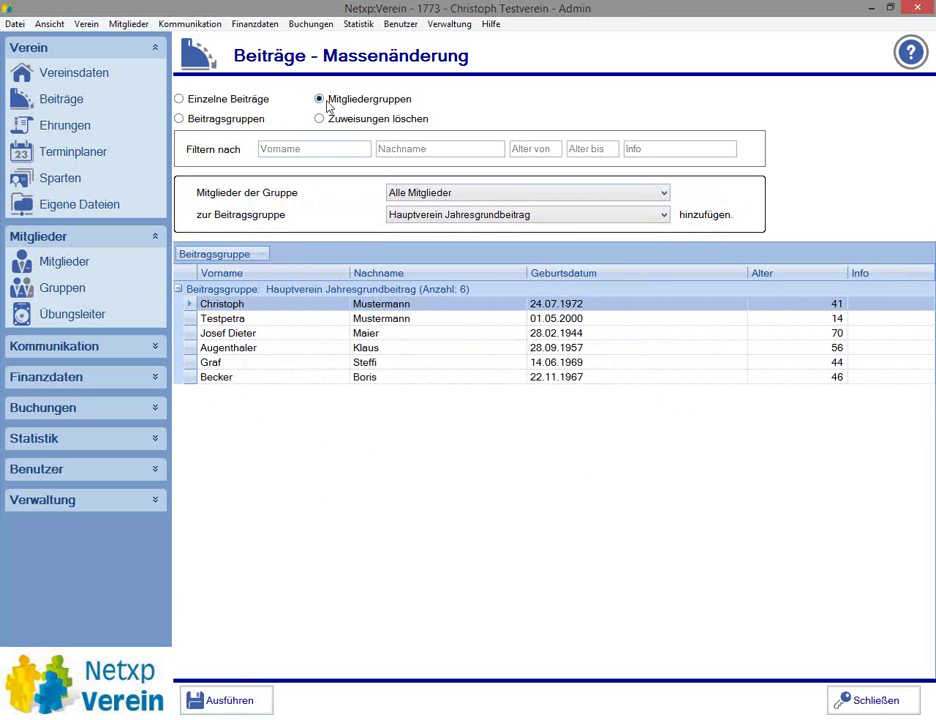
click(398, 192)
click(410, 266)
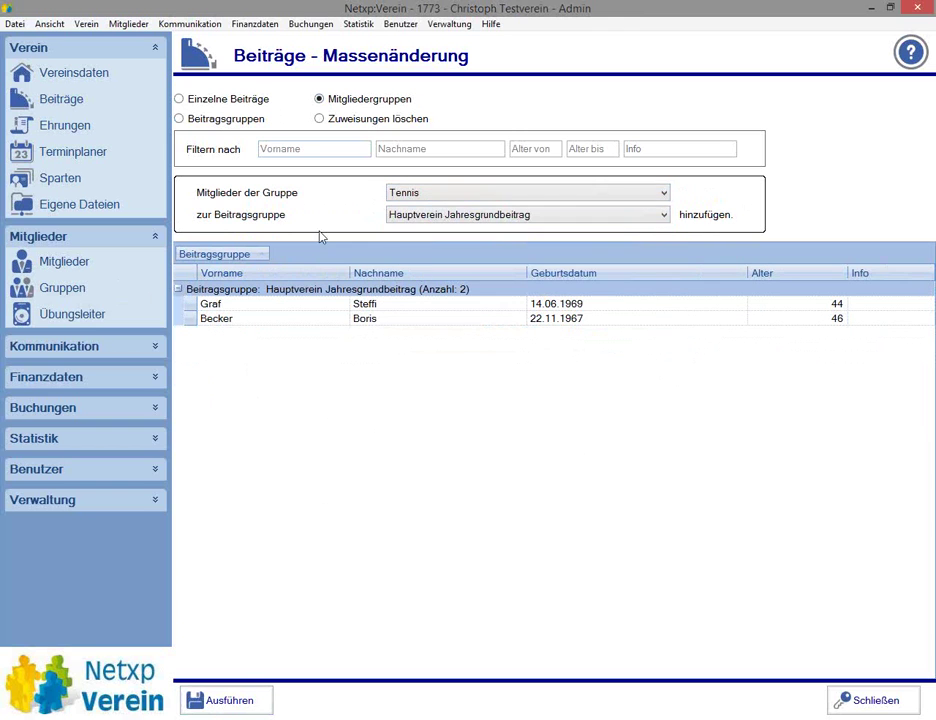
click(554, 214)
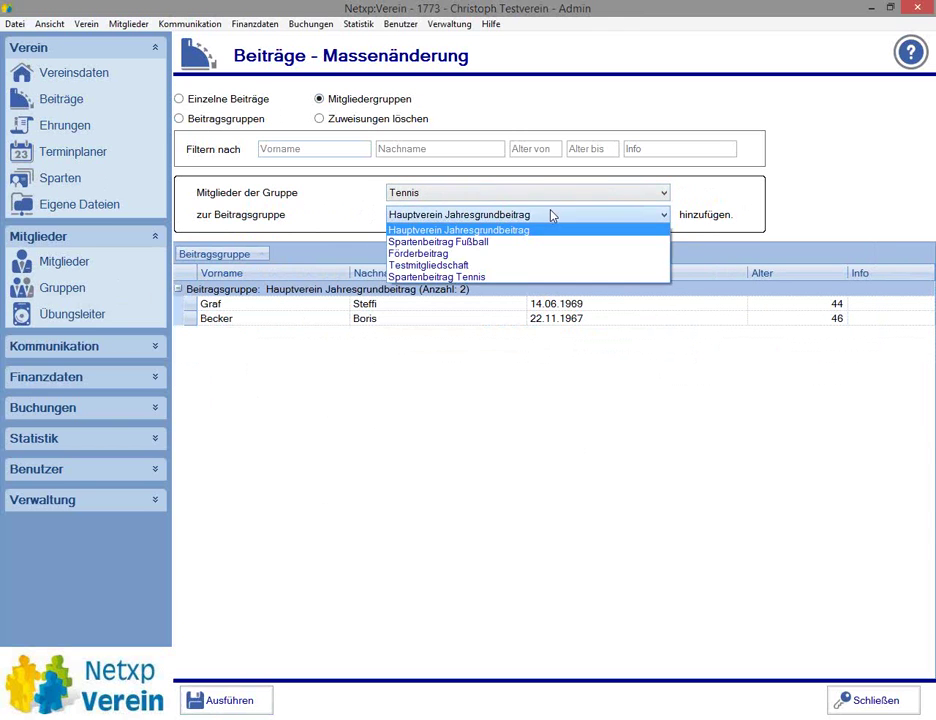
click(495, 277)
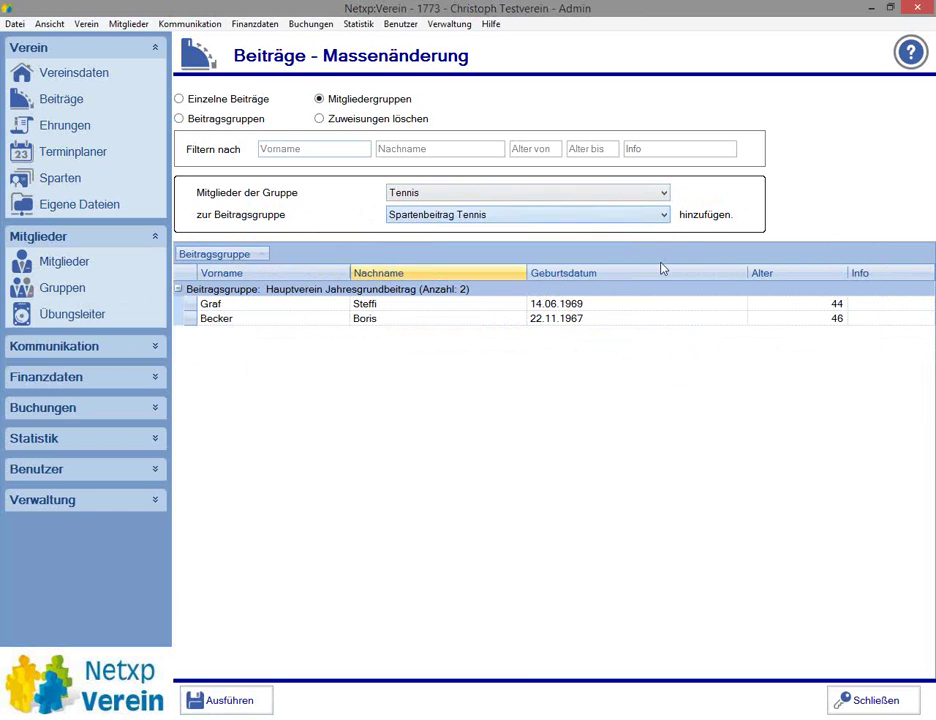
click(224, 702)
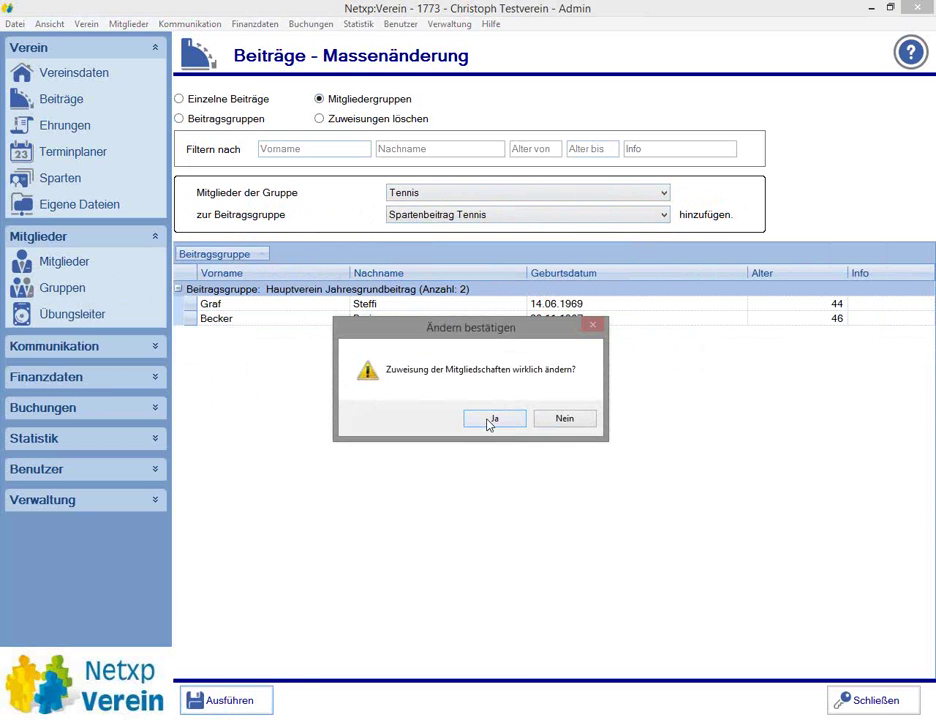
click(491, 421)
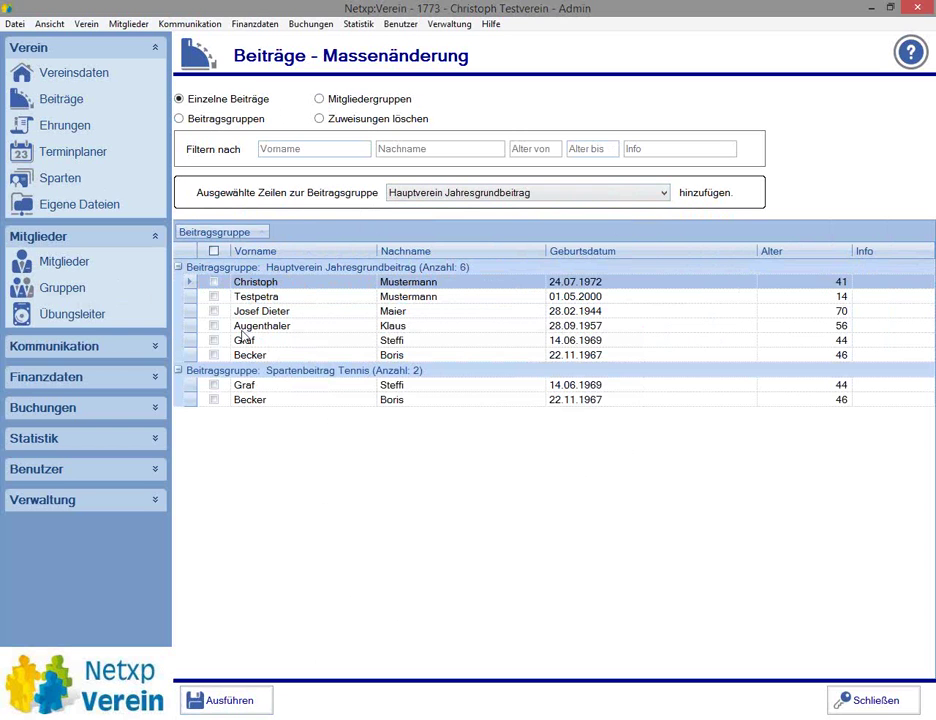
Step: Assign the Spartenbeitrag Fußball to the members of the Fussball group and confirm the mass change
click(322, 99)
click(428, 194)
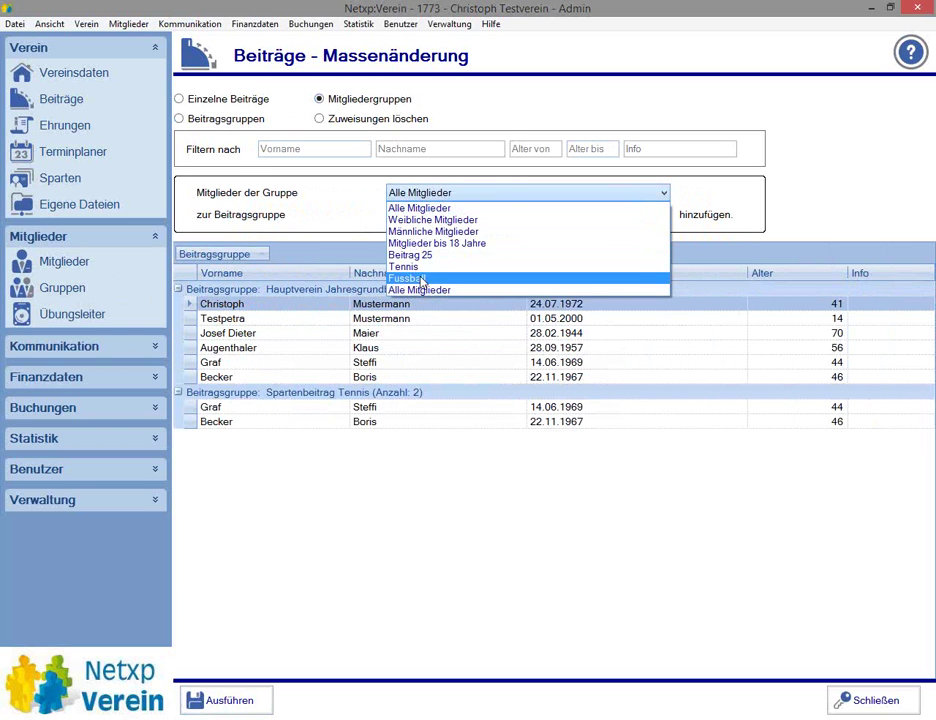
click(425, 278)
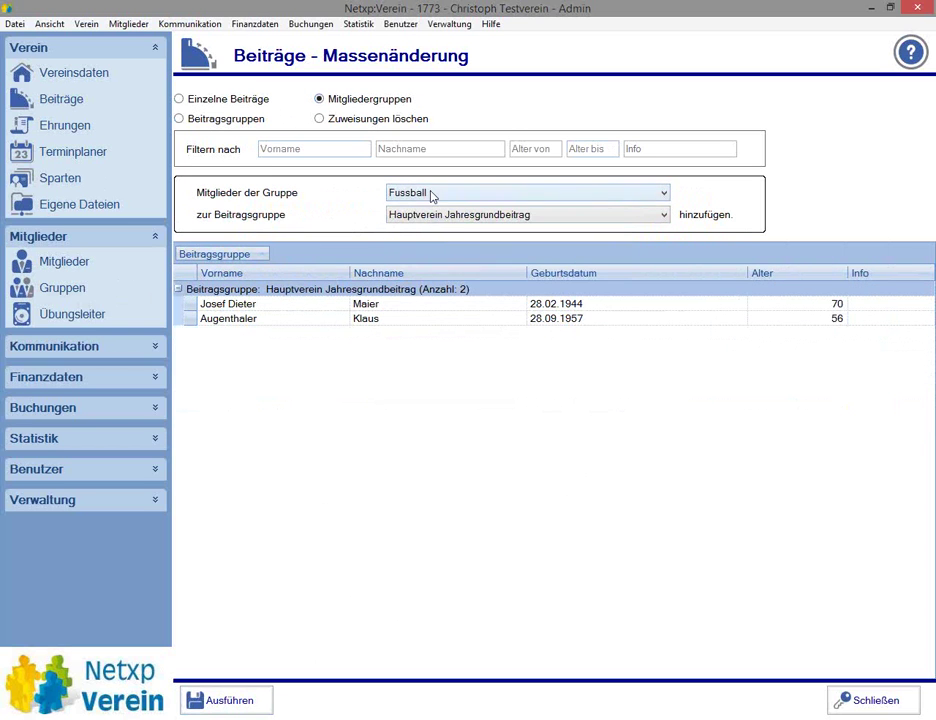
click(465, 215)
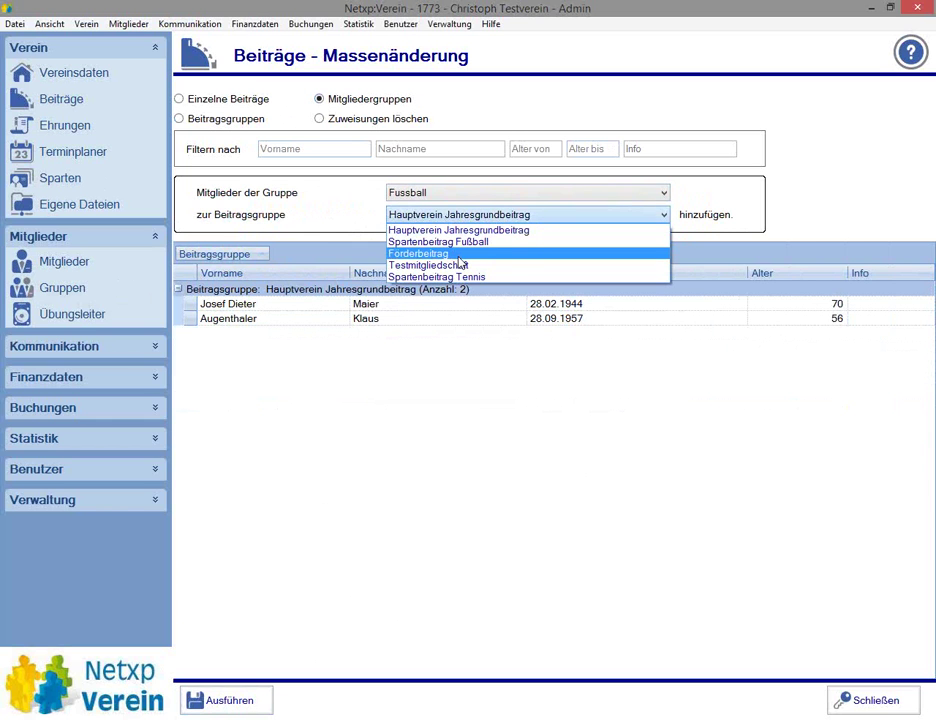
click(455, 242)
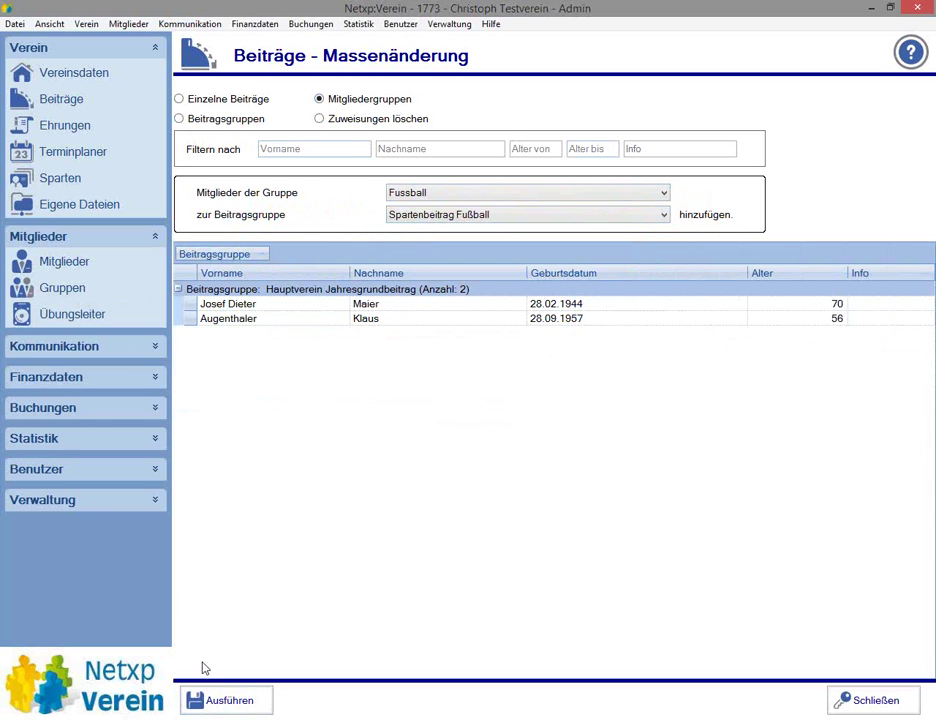
click(219, 702)
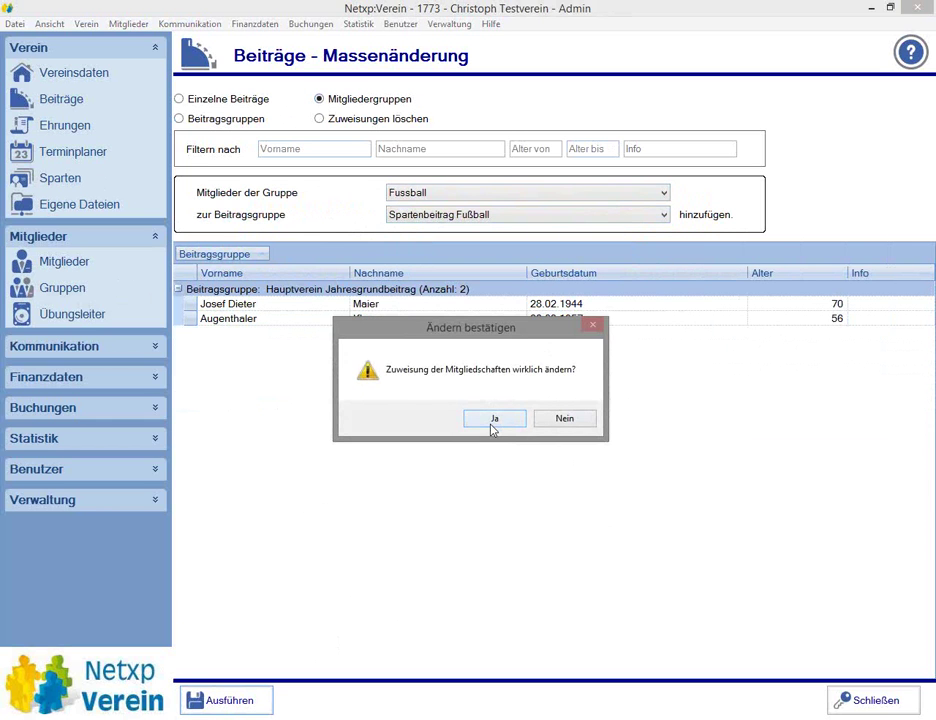
click(491, 420)
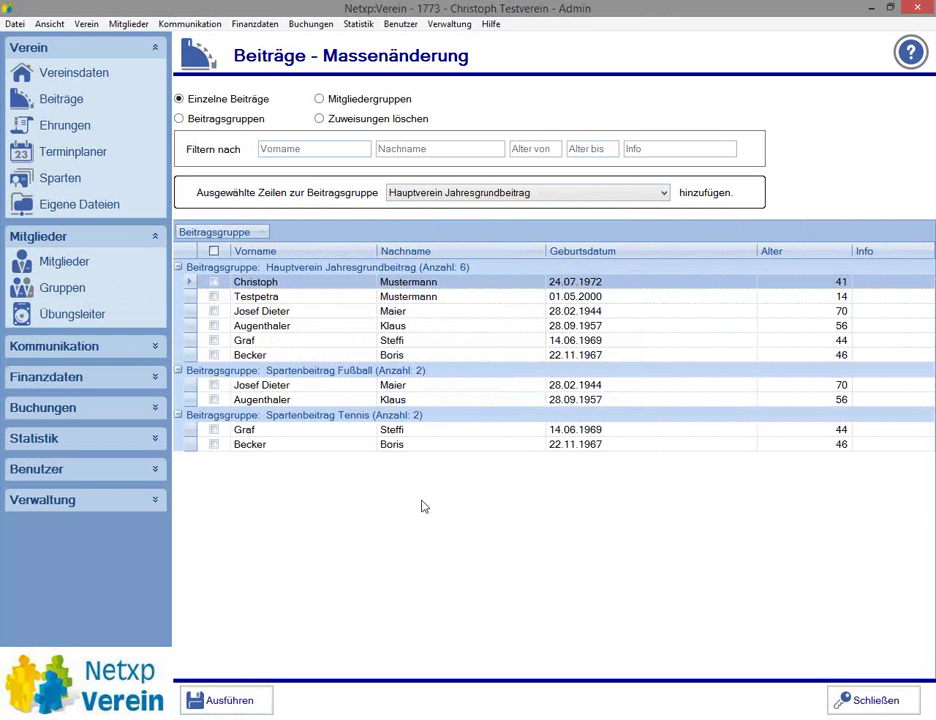
Step: Filter the fee assignments to a minimum age of 55 and group them by Vorname and Nachname instead of Beitragsgruppe
click(536, 148)
text(55)
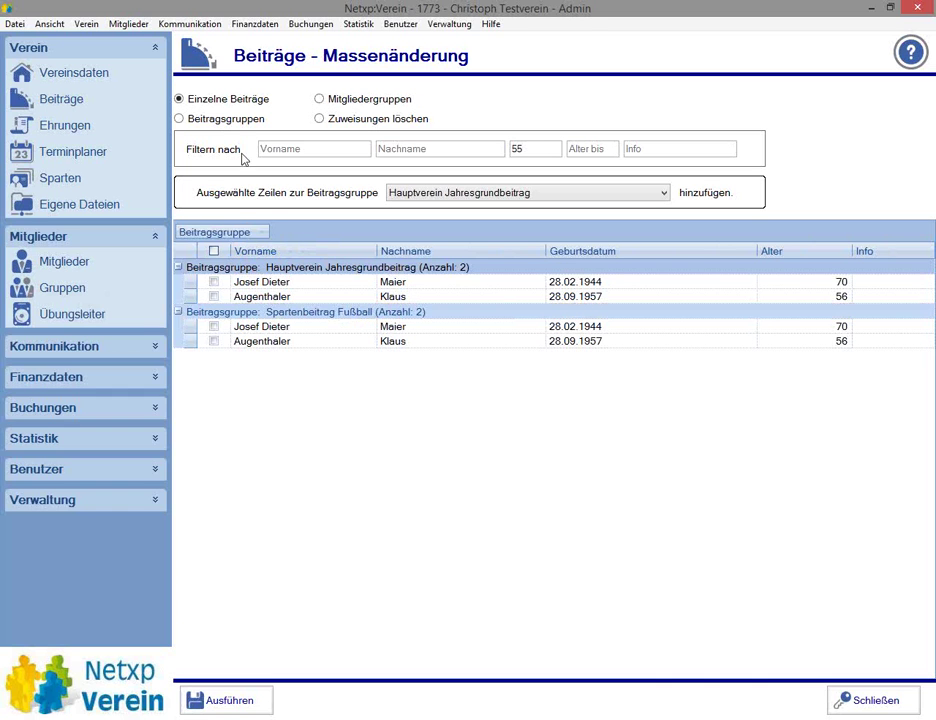
drag(226, 233, 237, 256)
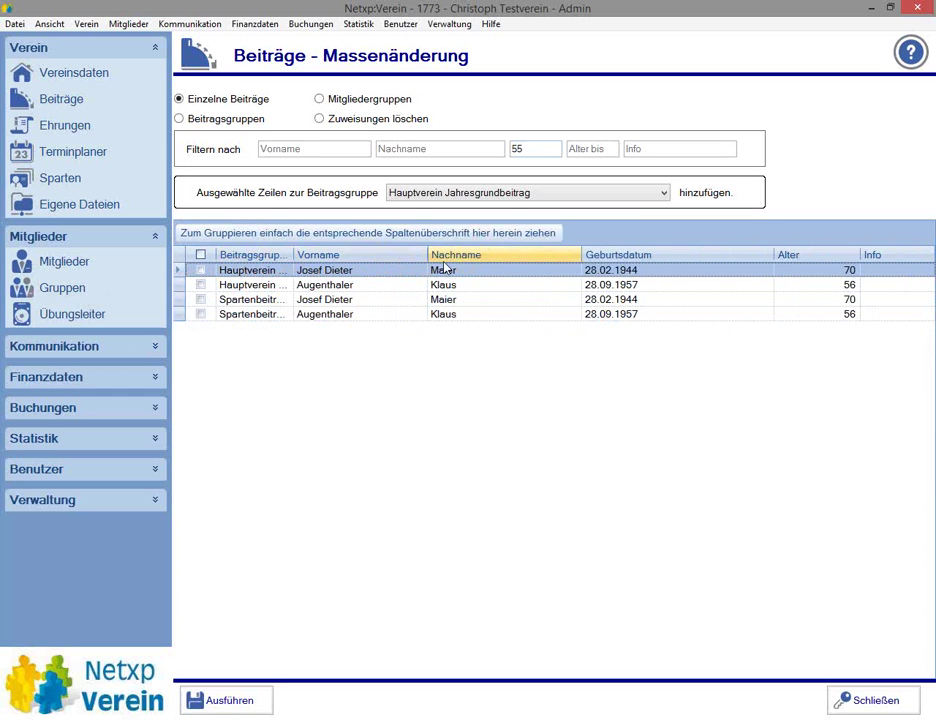
drag(363, 257, 320, 240)
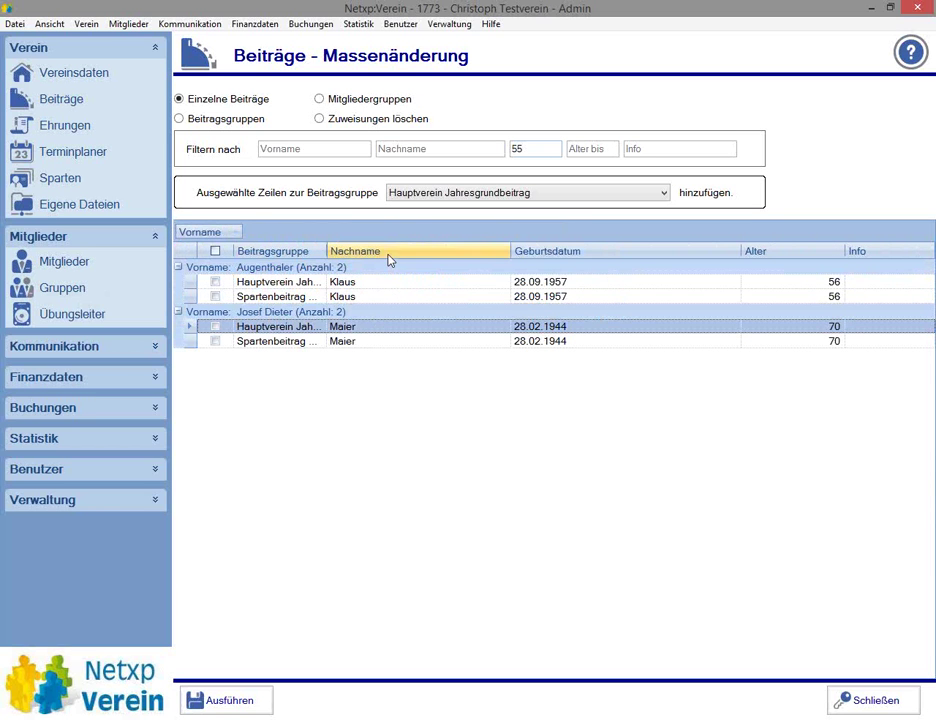
drag(389, 257, 292, 242)
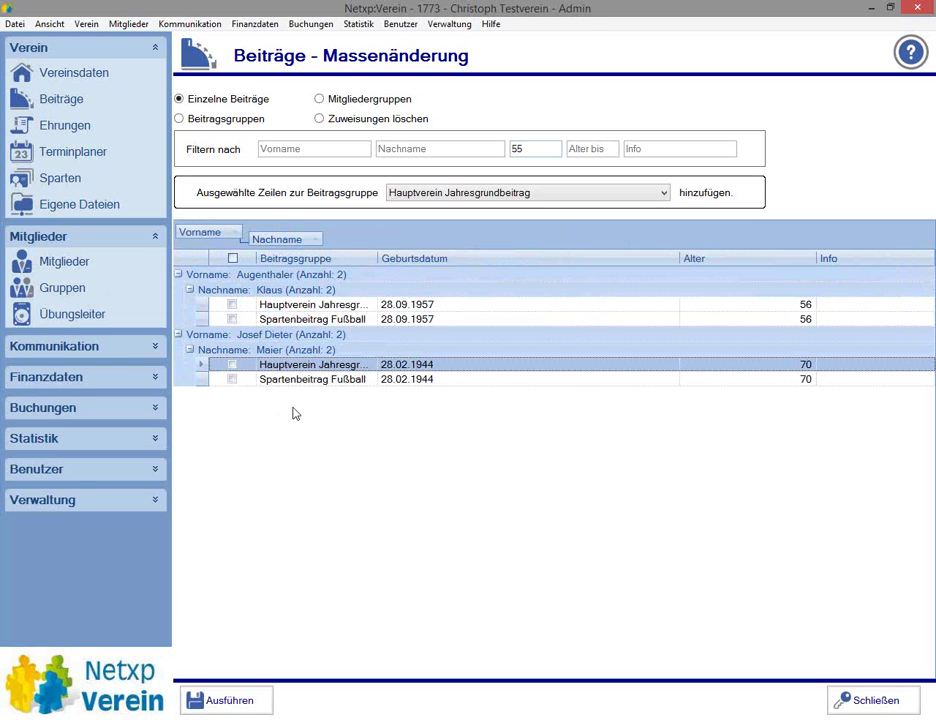
Step: Remove the Nachname and Vorname groupings from the assignment list and clear the minimum age filter
drag(261, 233, 372, 258)
drag(203, 232, 315, 254)
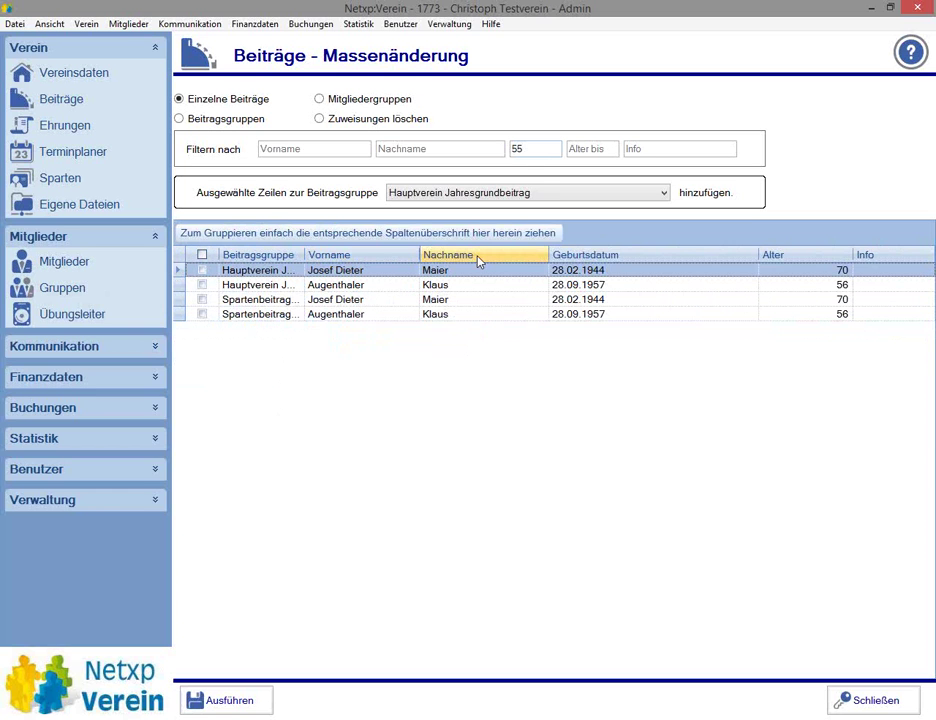
double_click(539, 147)
key(BackSpace)
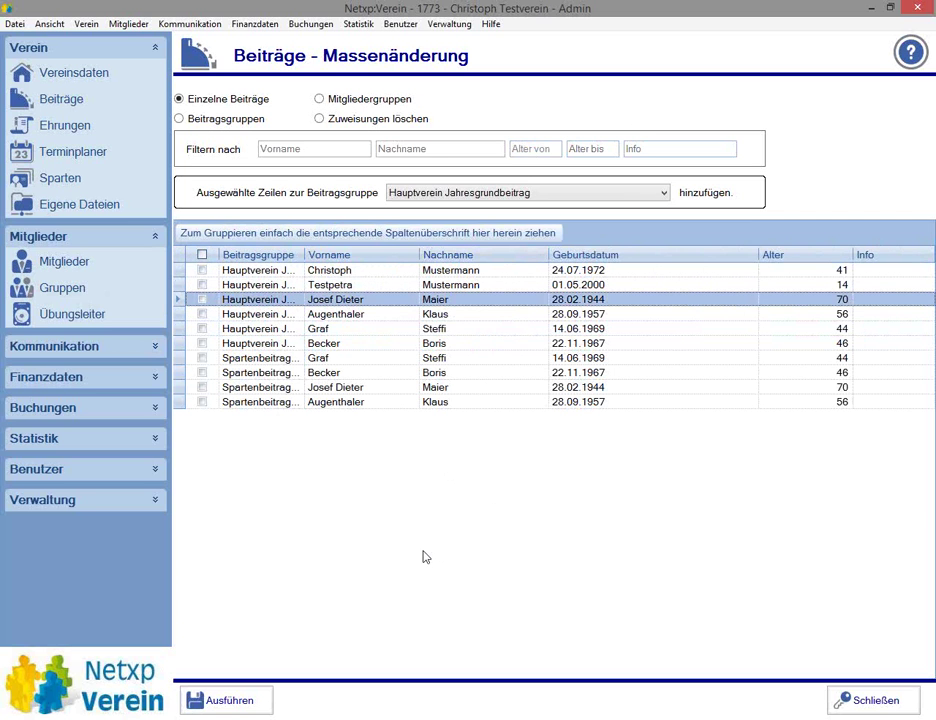
Step: Open the first member's record from the member list, enter Arbeitsdienst as the Bemerkung and save the change
click(64, 261)
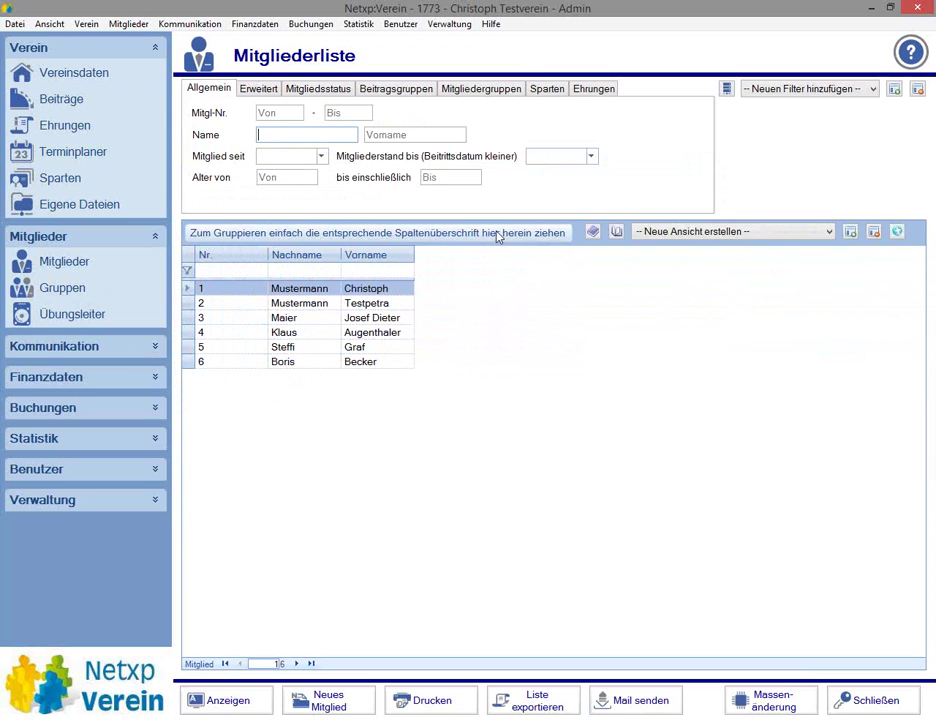
double_click(272, 288)
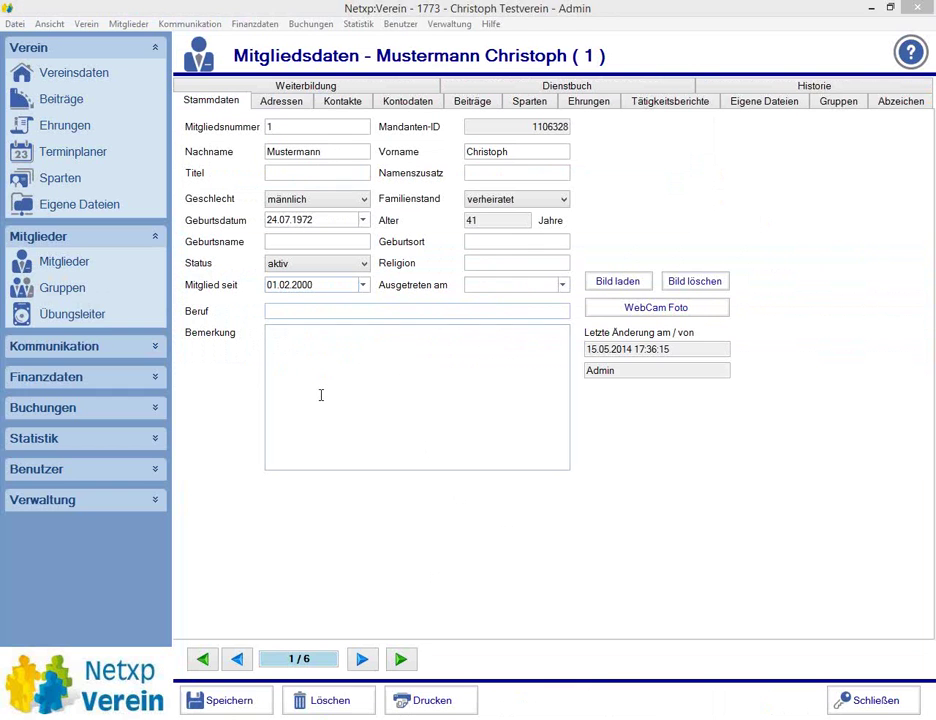
click(321, 395)
text(A)
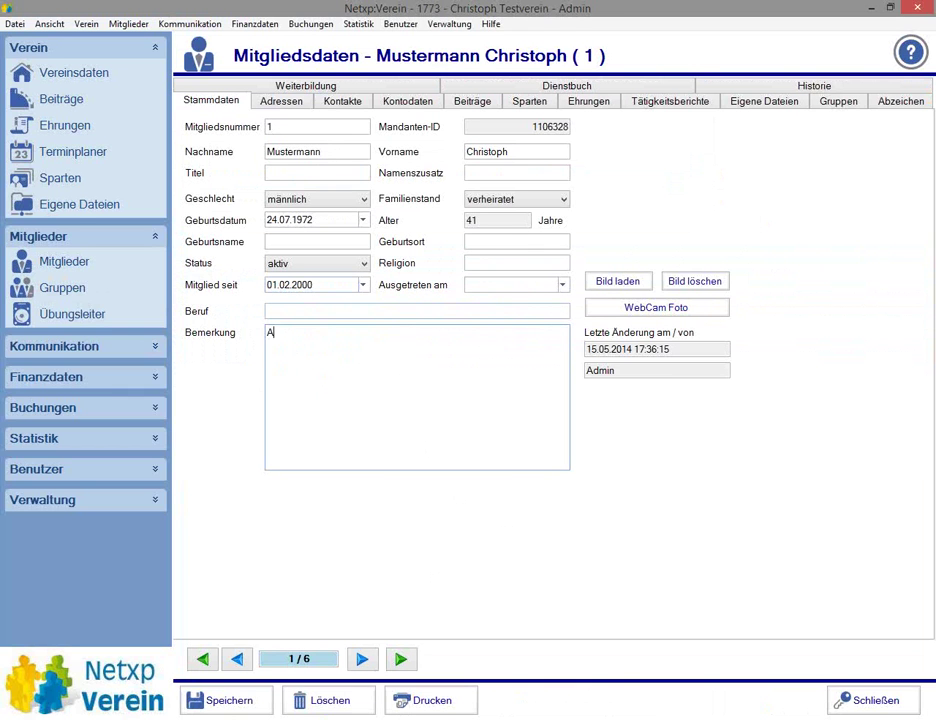
text(rbeitsdienst)
click(361, 659)
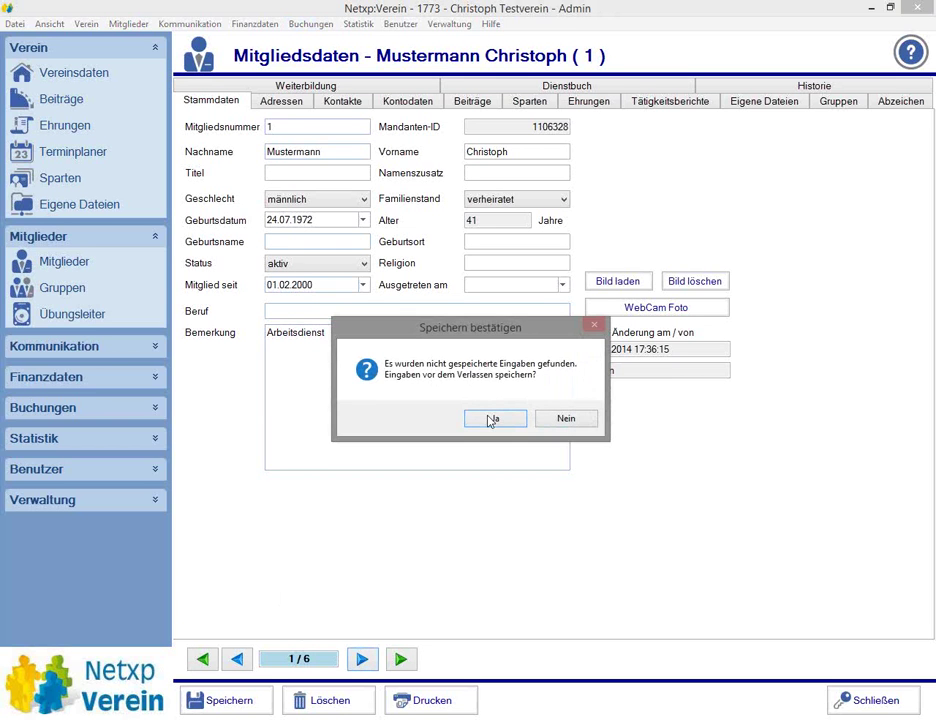
click(488, 418)
Step: Go to the third member's record, enter Arbeitsdienst as the Bemerkung and save it
click(361, 659)
click(290, 336)
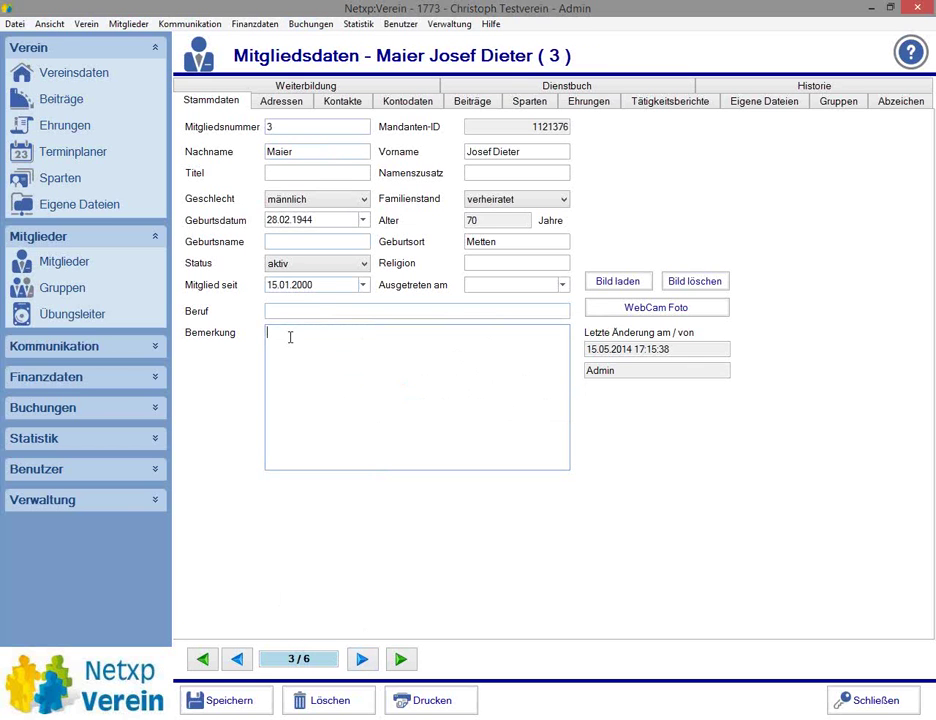
text(Arbeitsdienst)
click(361, 662)
click(447, 468)
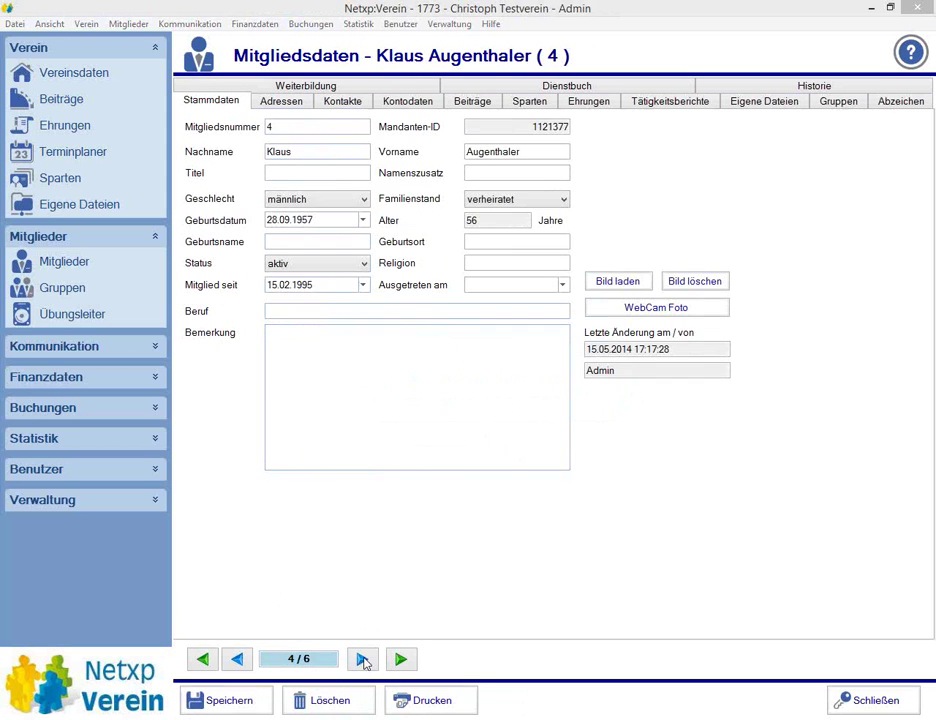
Step: Enter Arbeitsdienst as the Bemerkung in the fifth member's record and save the record
click(360, 370)
text(A)
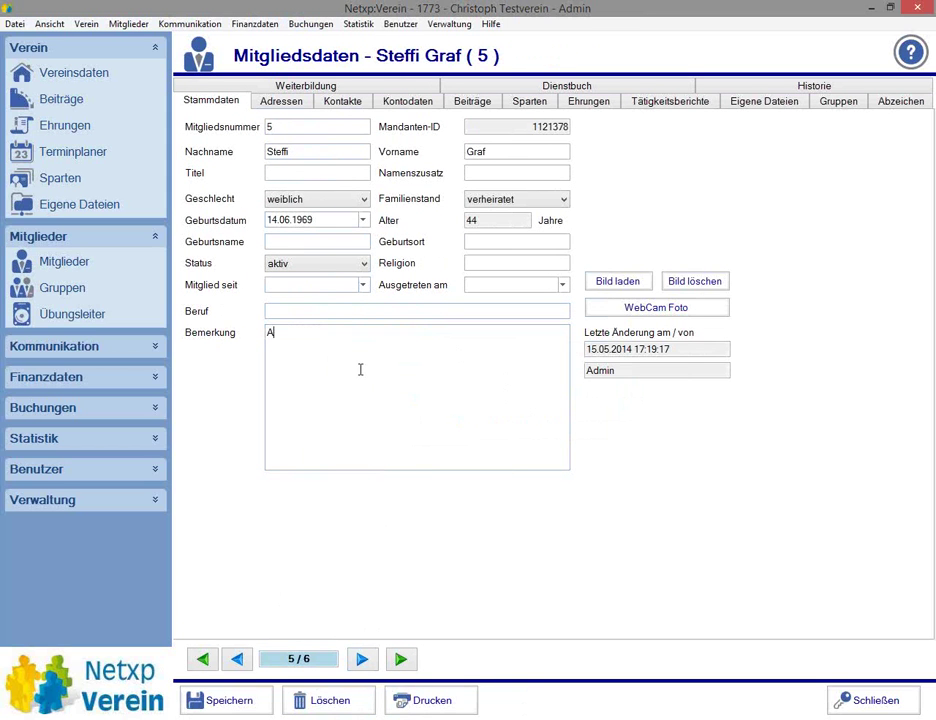
text(rbeitsdienst)
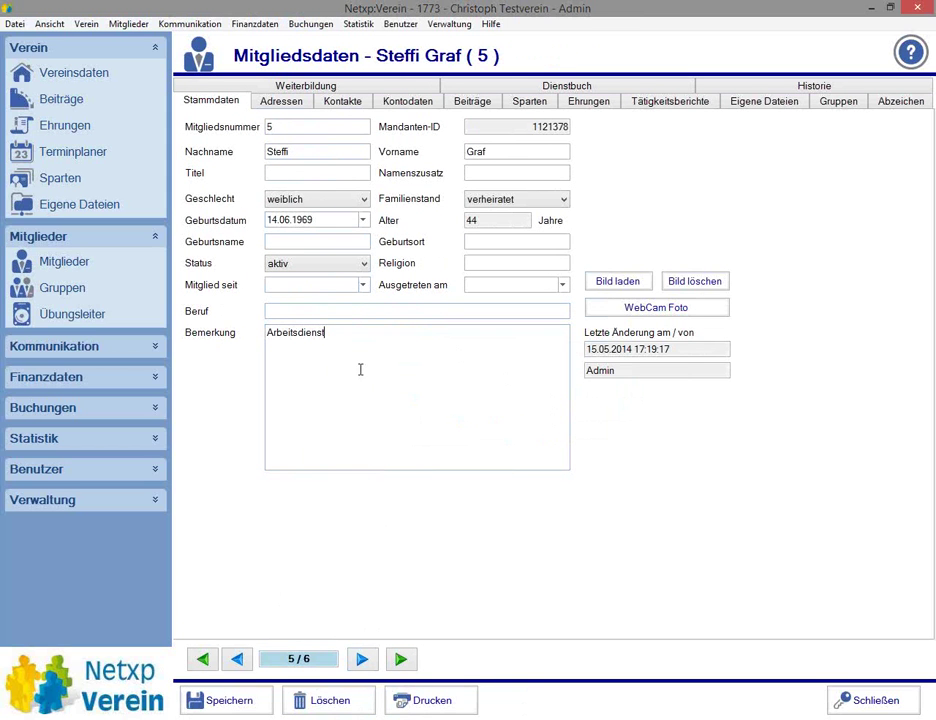
click(212, 701)
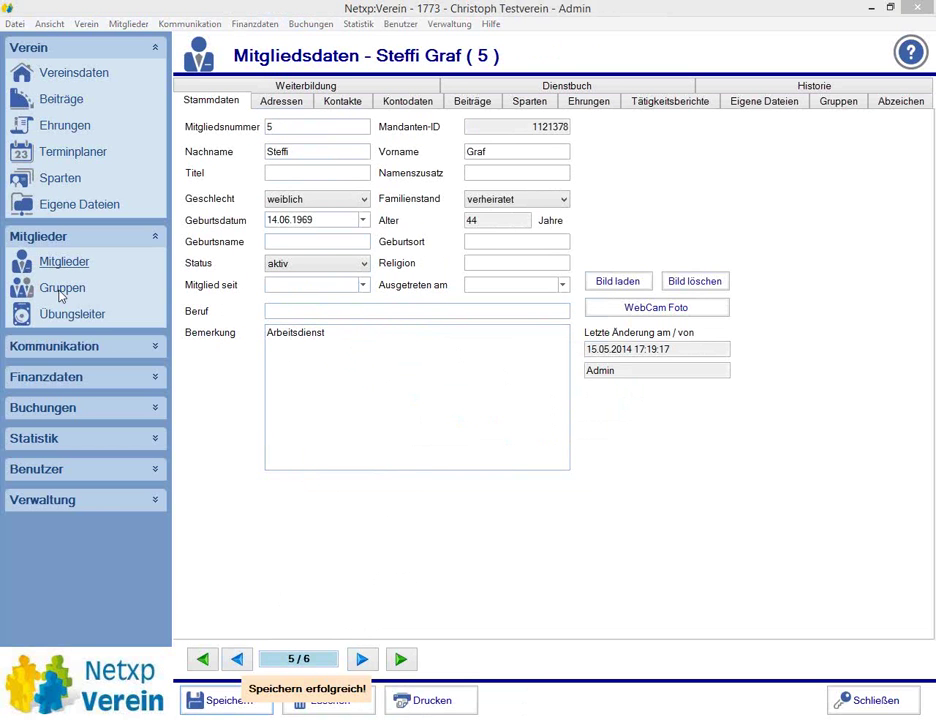
Step: Open the fee mass change to check the members' Info entries and return to the fee list
click(60, 100)
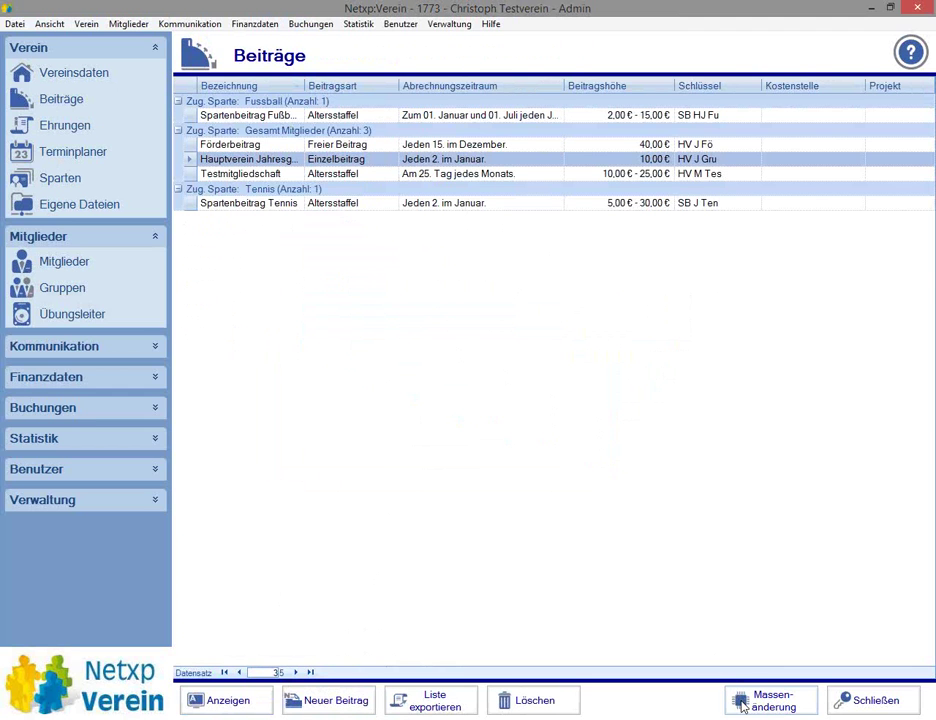
click(741, 706)
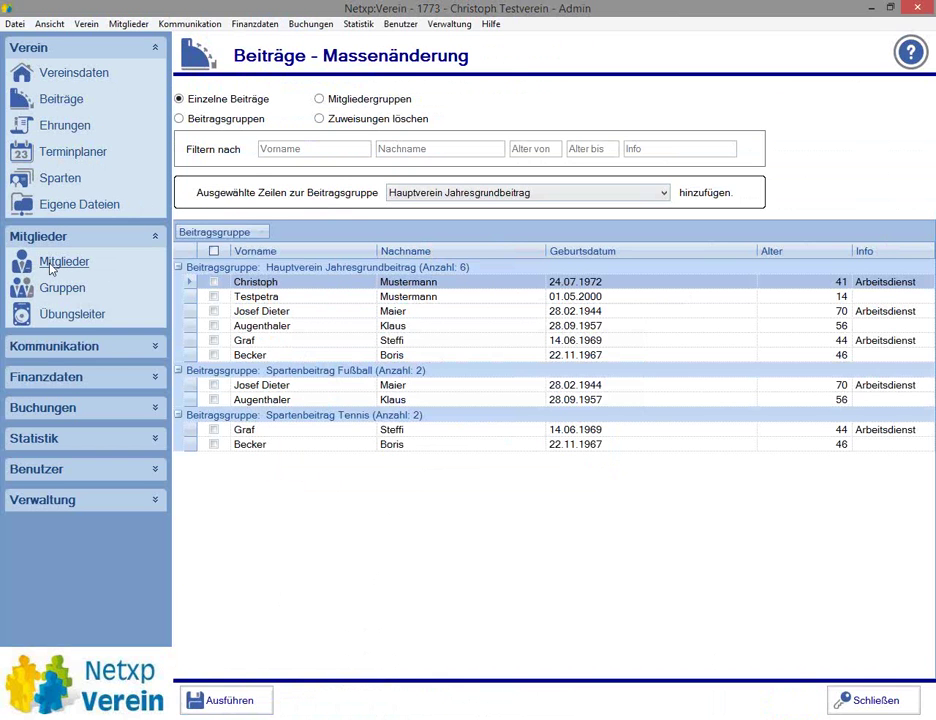
click(45, 99)
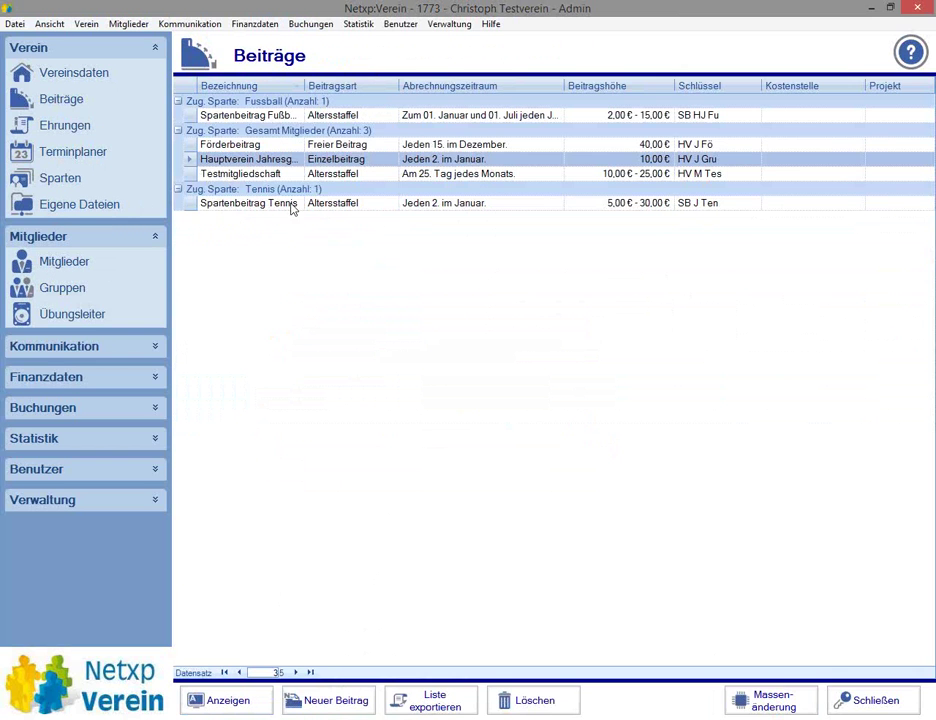
Step: Create a new fixed fee group named Arbeitsdienst with an amount of 15 € and save it
click(349, 708)
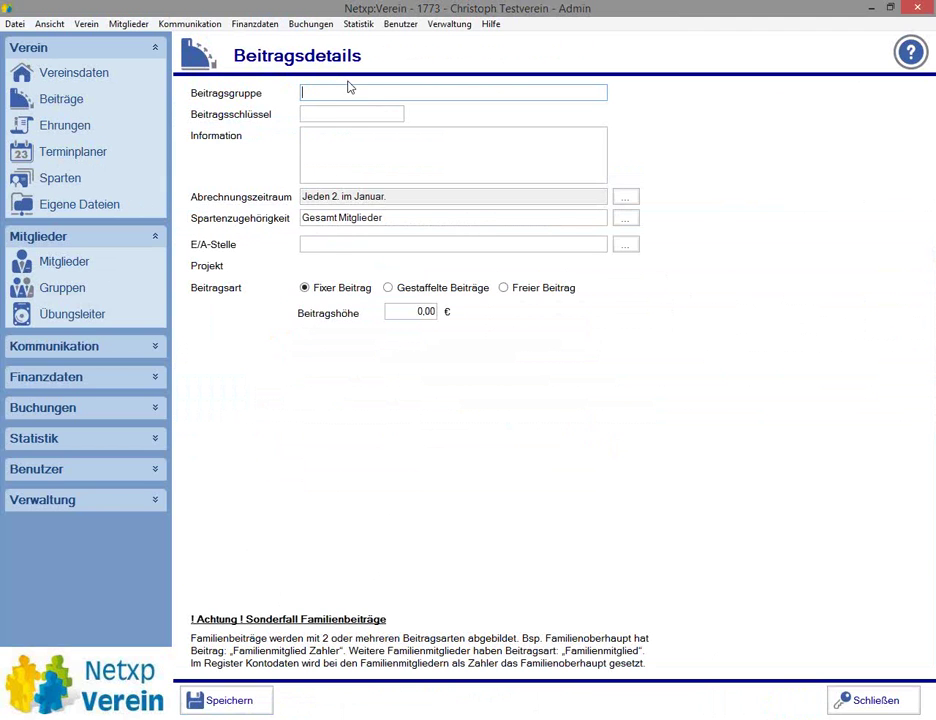
text(Arbeitsdienst)
click(401, 310)
text(15)
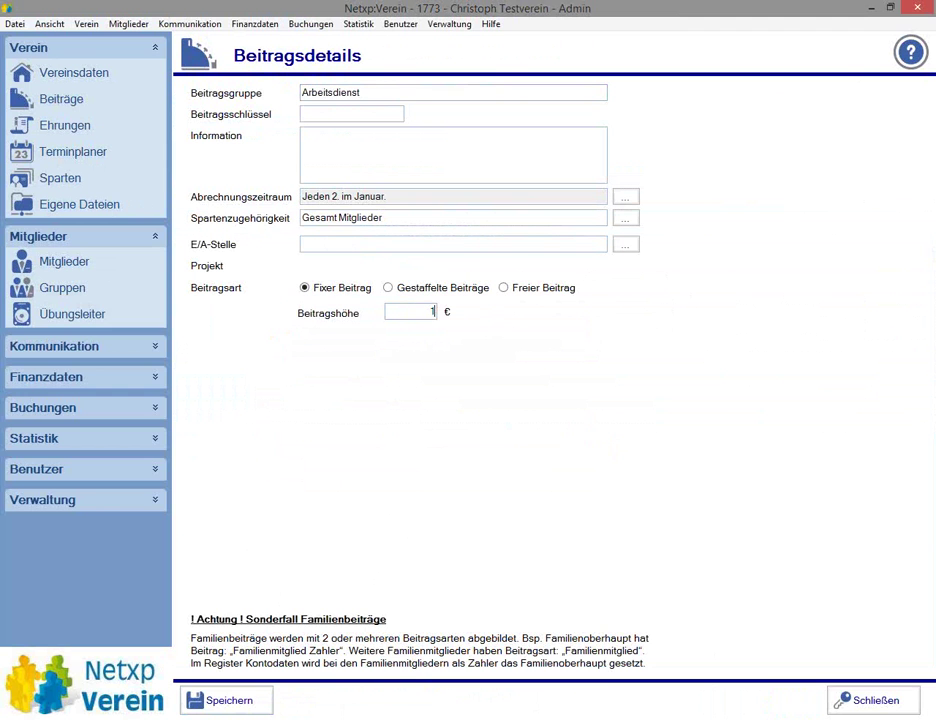
click(212, 702)
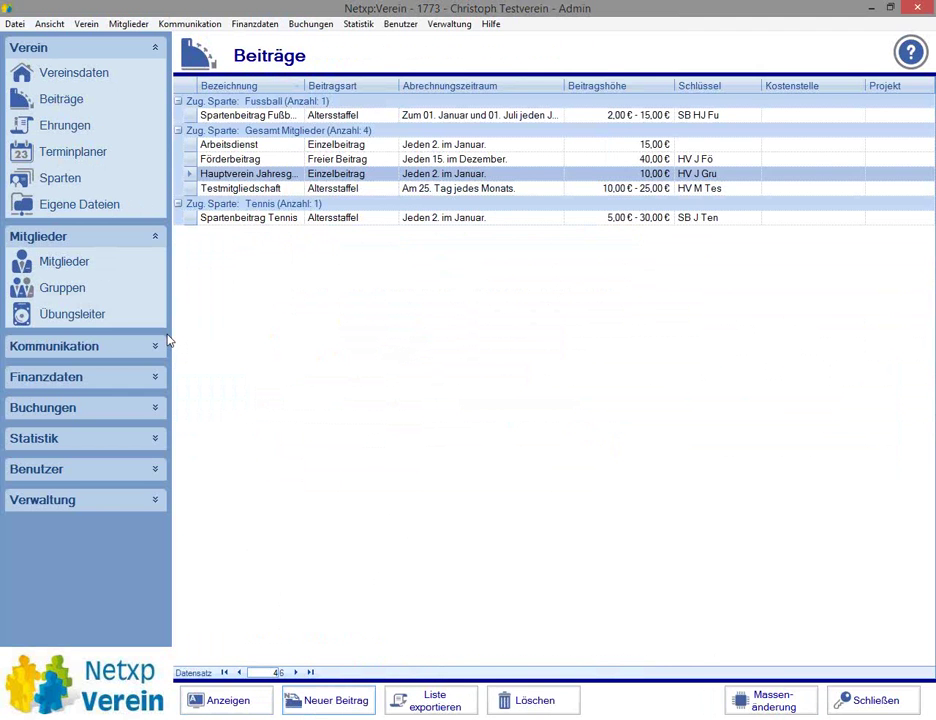
Step: Reopen the fee mass change and filter the assignments by the Info text Arbeitsdienst
click(768, 705)
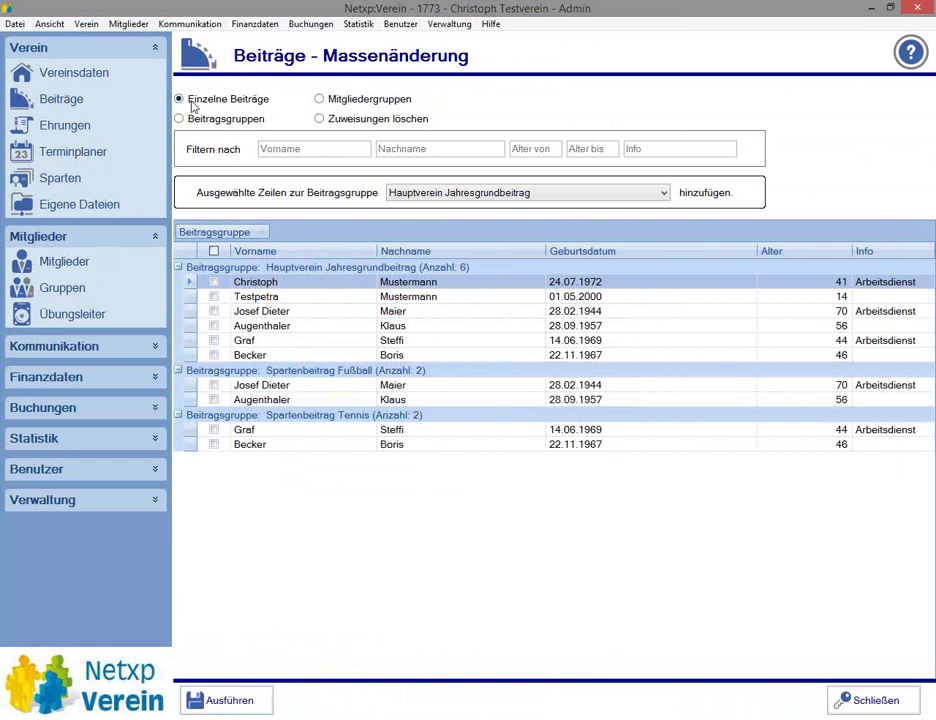
click(681, 149)
text(Arbeit)
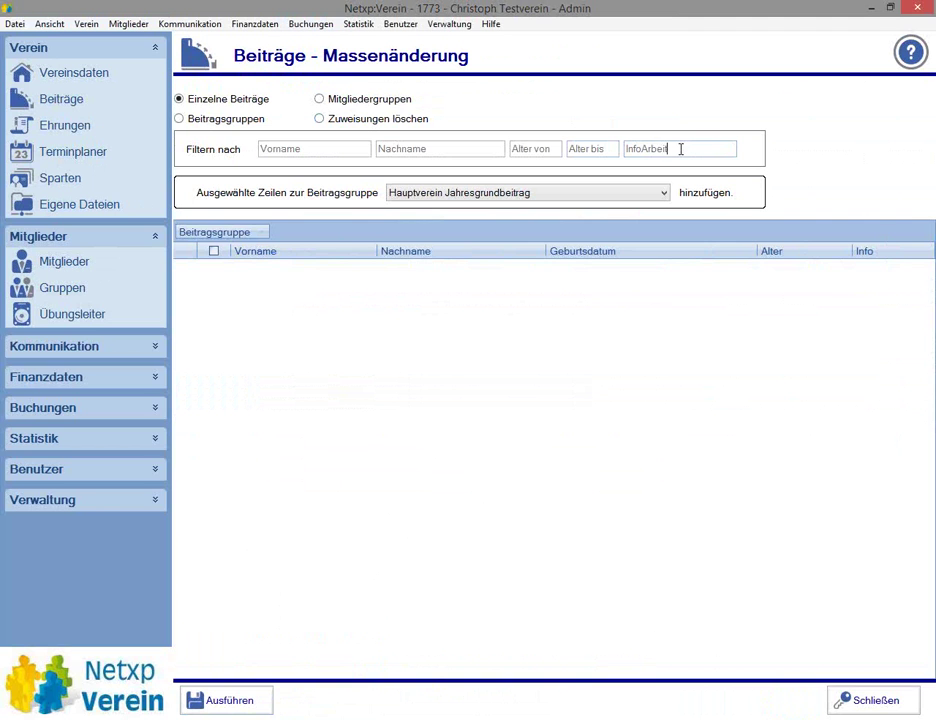
text(sdienst)
drag(649, 149, 610, 147)
key(BackSpace)
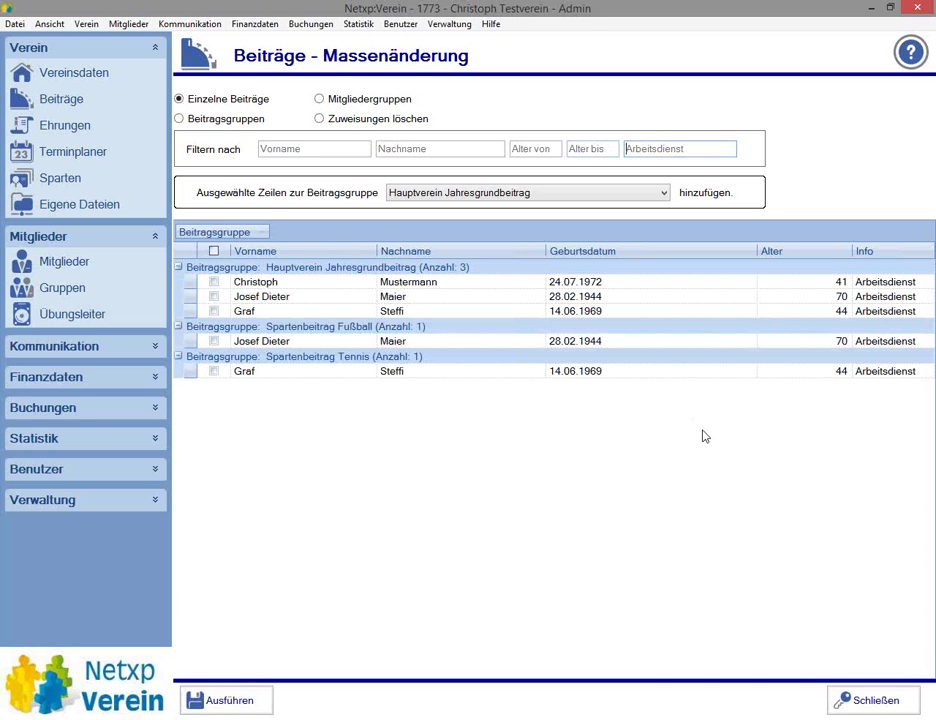
Step: Select the three filtered members under Hauptverein Jahresgrundbeitrag and collapse the Spartenbeitrag Fußball and Spartenbeitrag Tennis groups
click(213, 282)
click(213, 296)
click(213, 311)
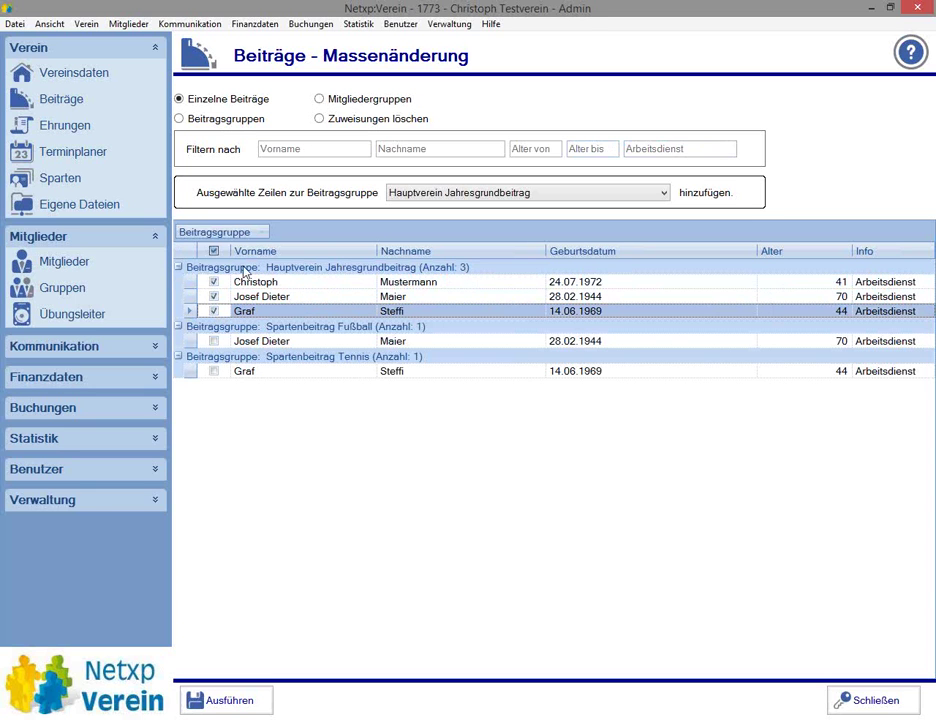
click(179, 327)
click(179, 342)
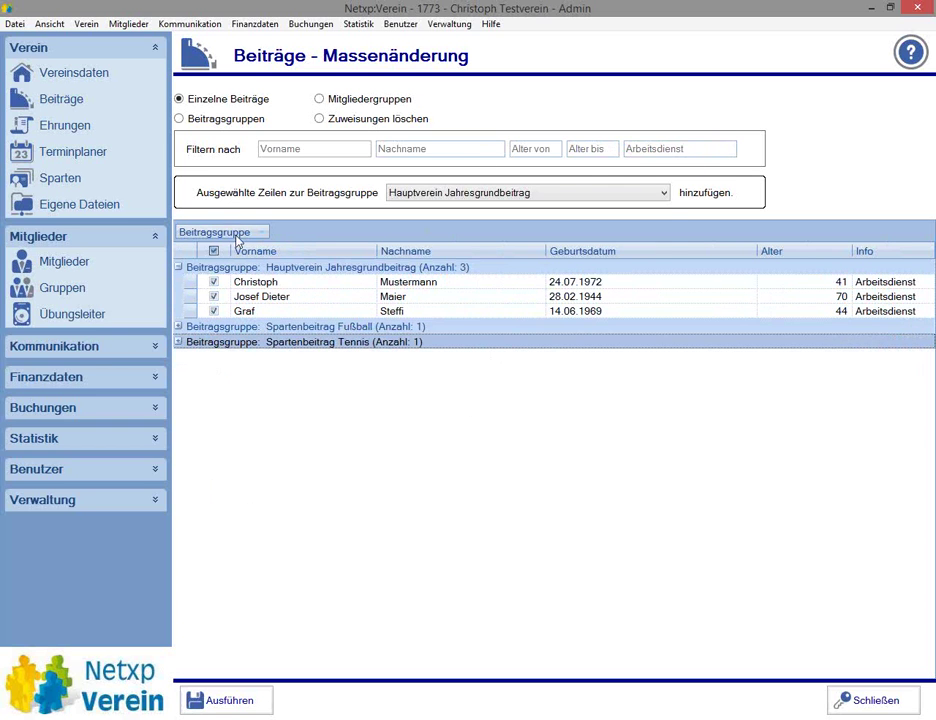
Step: Add the selected members to the fee group Arbeitsdienst and confirm the mass change
click(512, 193)
click(465, 277)
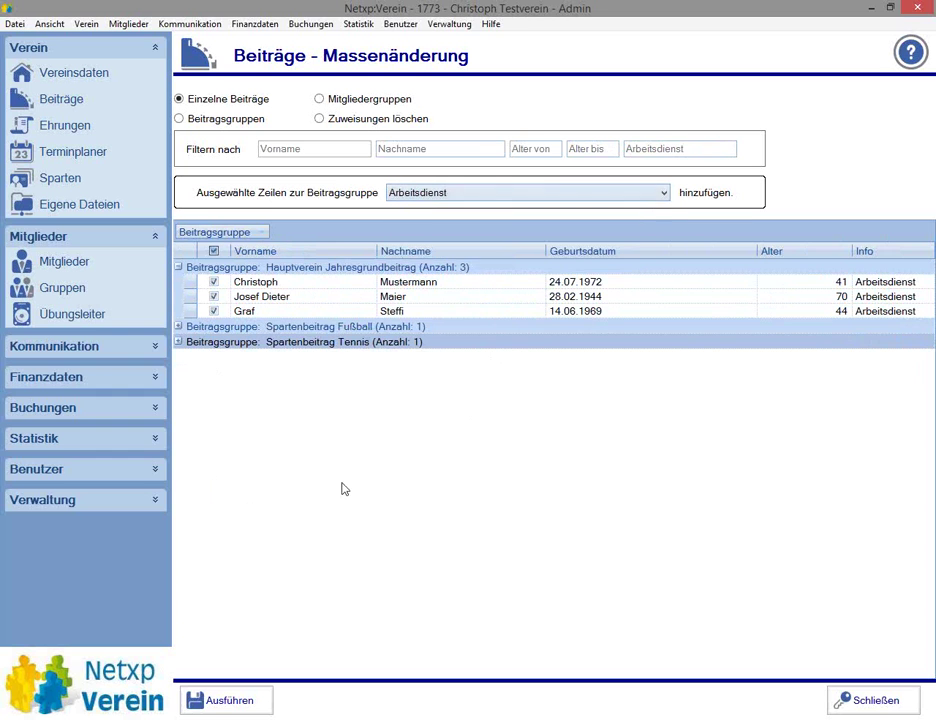
click(236, 698)
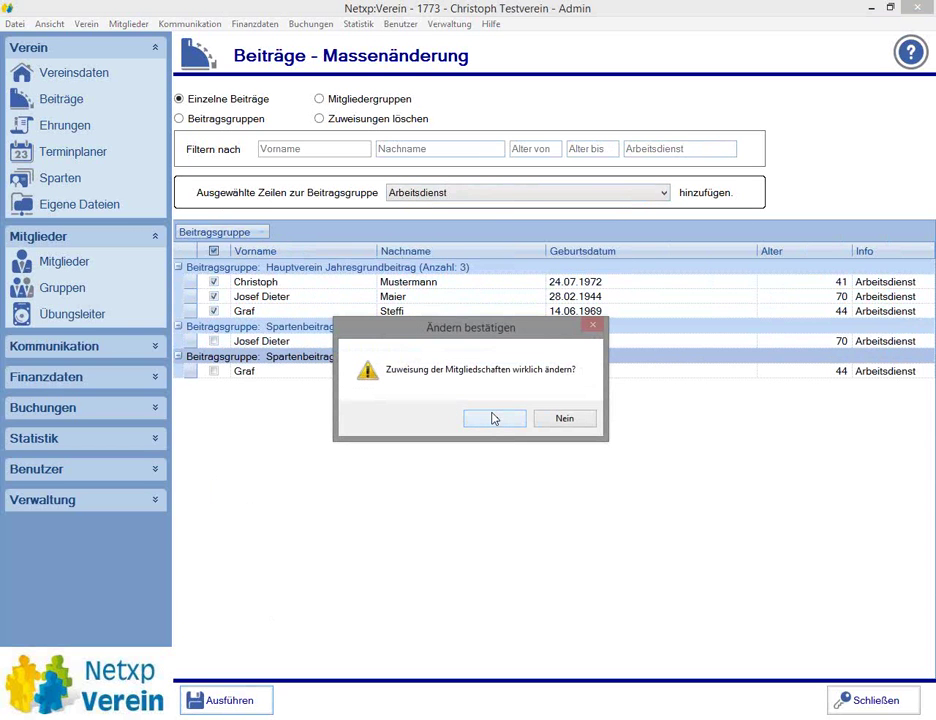
click(493, 418)
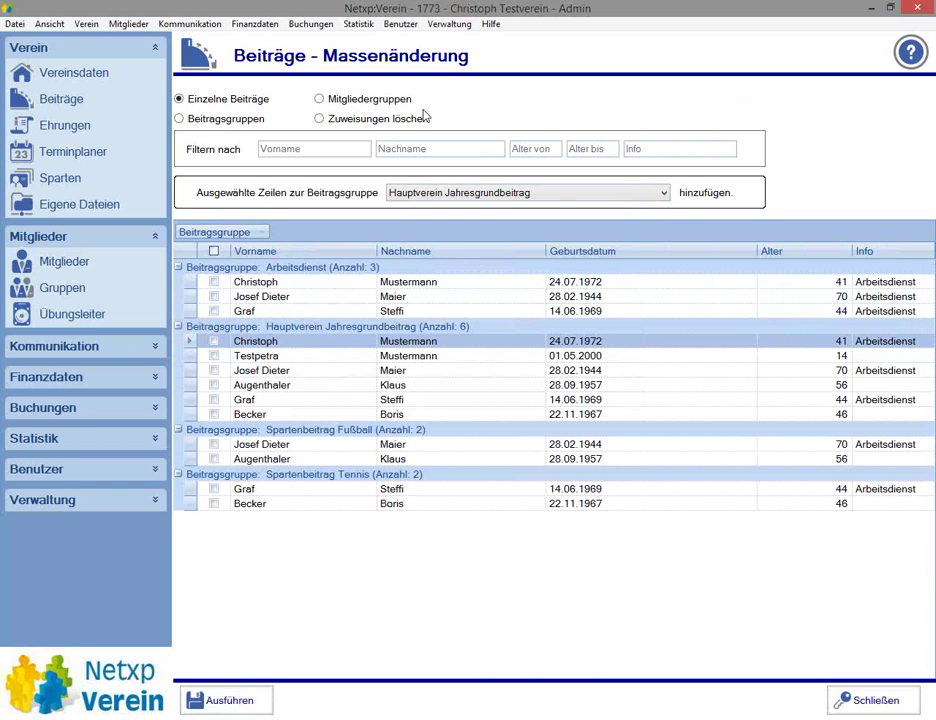
Step: Delete all assignments of the fee group Arbeitsdienst and confirm the deletion
click(386, 120)
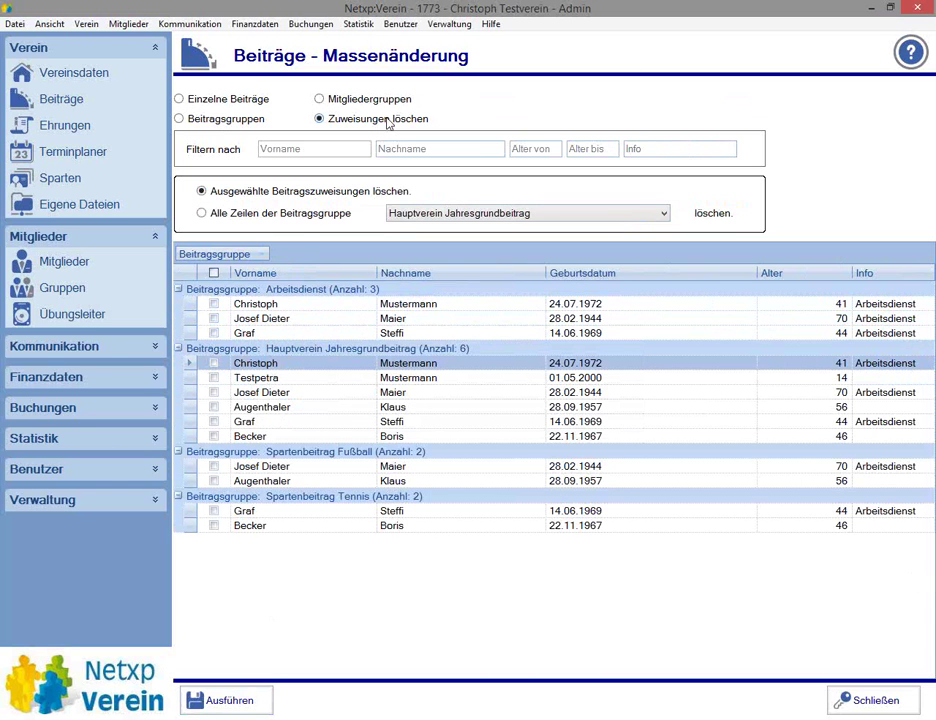
click(204, 213)
click(446, 216)
click(430, 287)
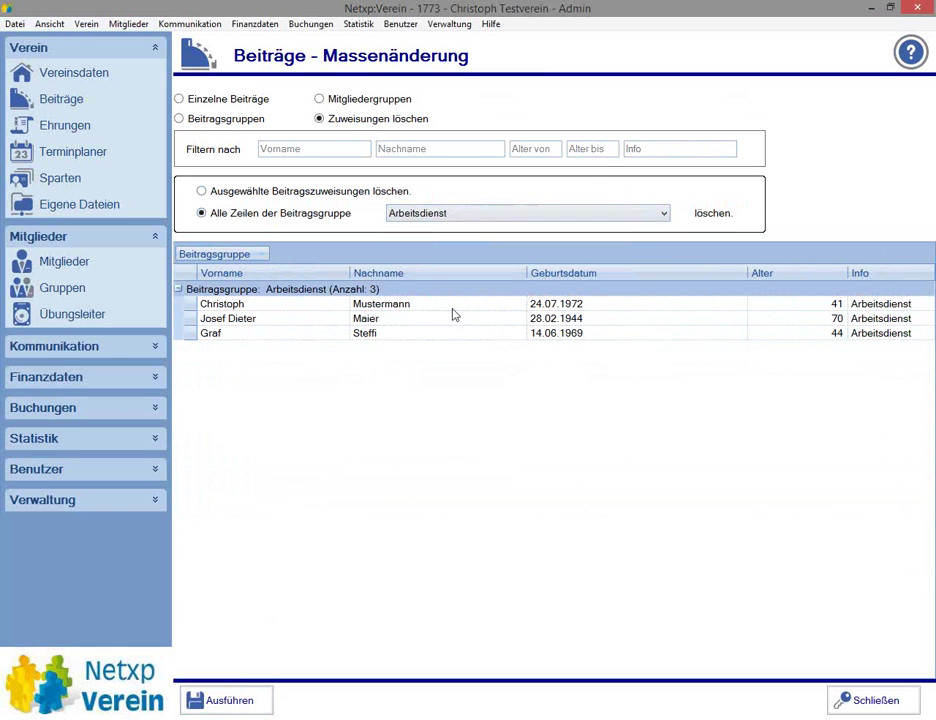
click(229, 700)
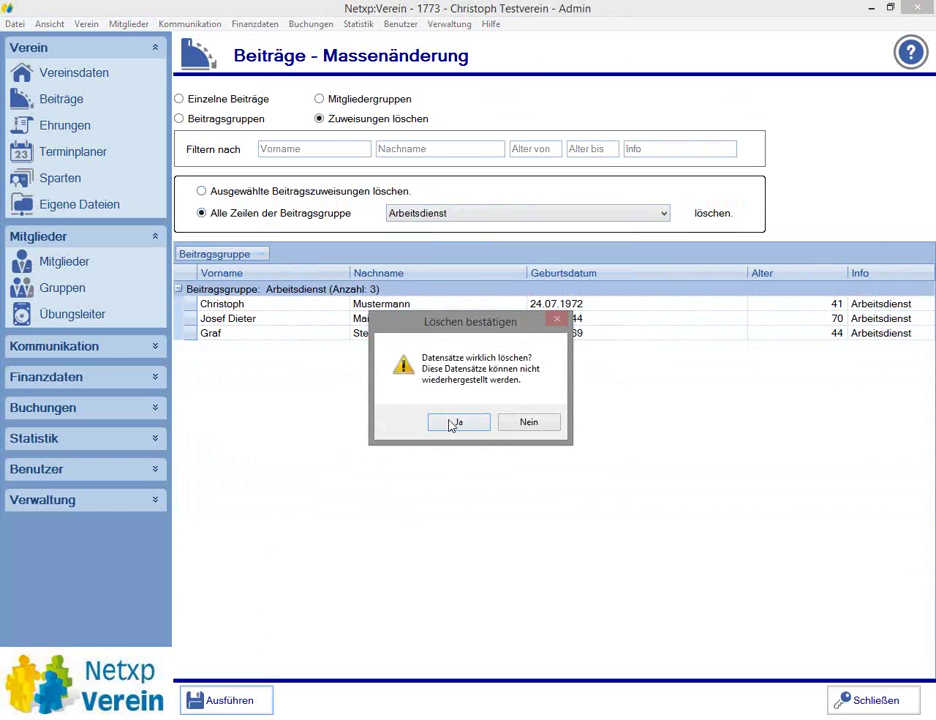
click(453, 423)
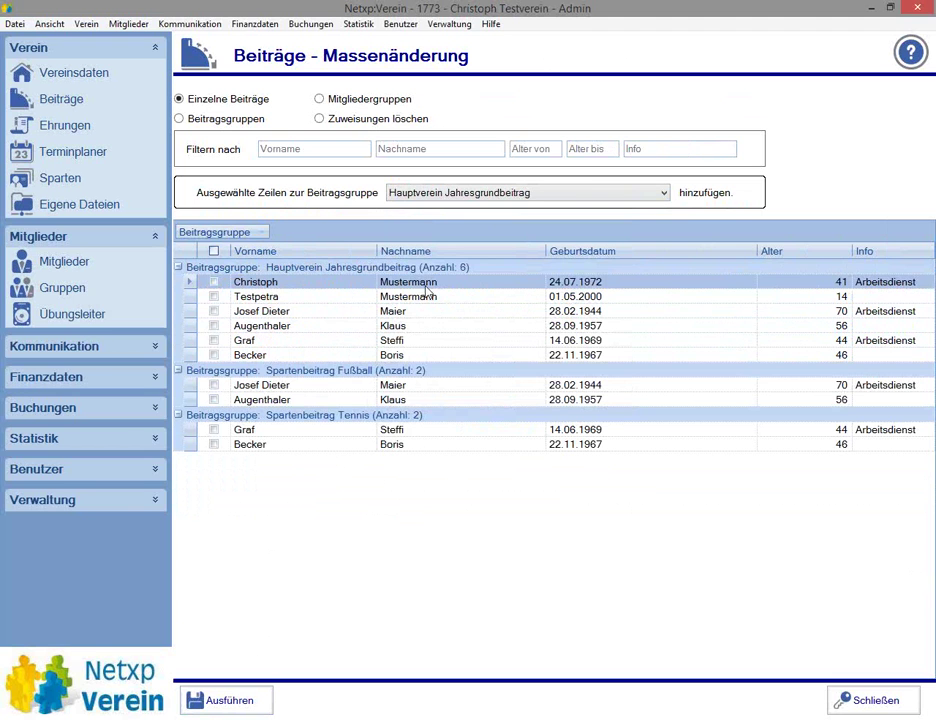
Step: Collapse the Hauptverein Jahresgrundbeitrag, Spartenbeitrag Fußball and Spartenbeitrag Tennis groups in the assignment list
click(178, 267)
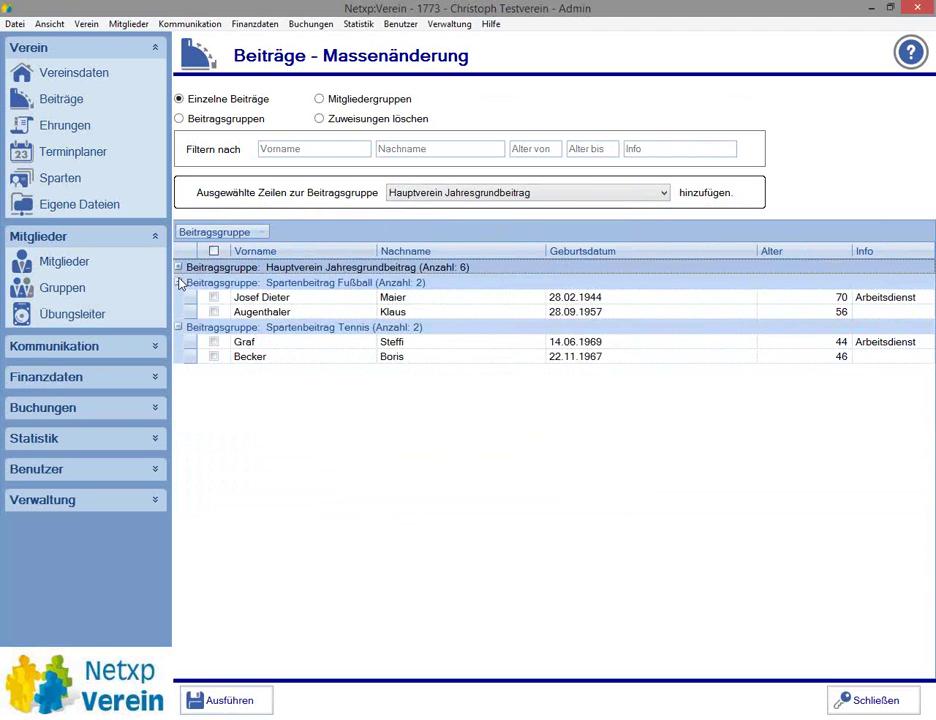
click(178, 282)
click(178, 297)
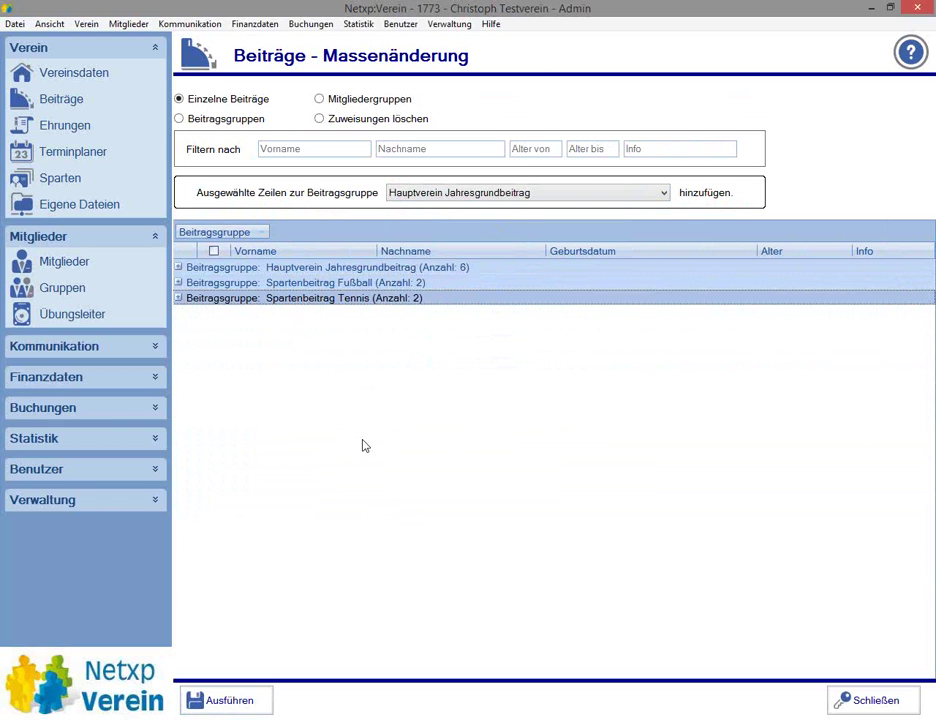
Step: Start a new member group named Inlinerkurs with the group type Fixe Gruppenmitglieder
click(55, 288)
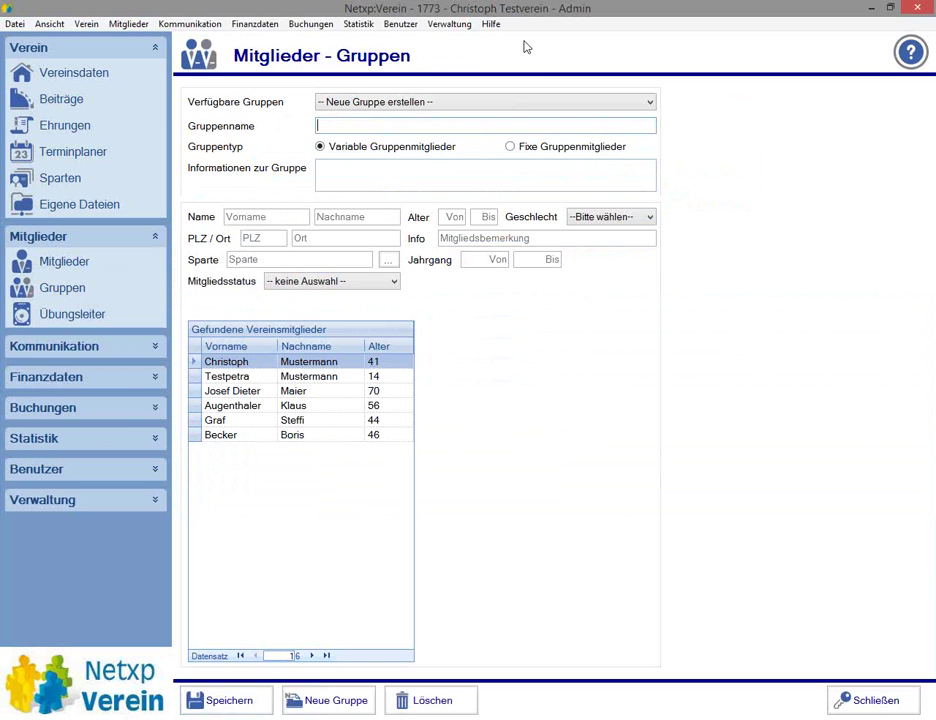
text(Inlinerkurs)
click(510, 146)
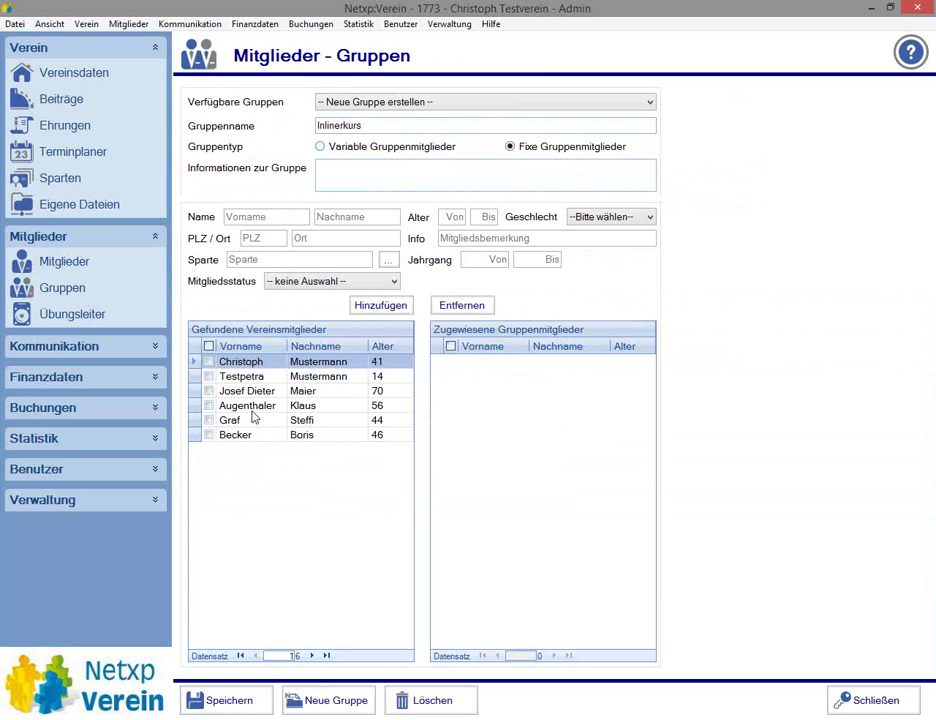
Step: Filter the members by surname and add the 41-year-old member to the group Inlinerkurs
click(351, 214)
text(must)
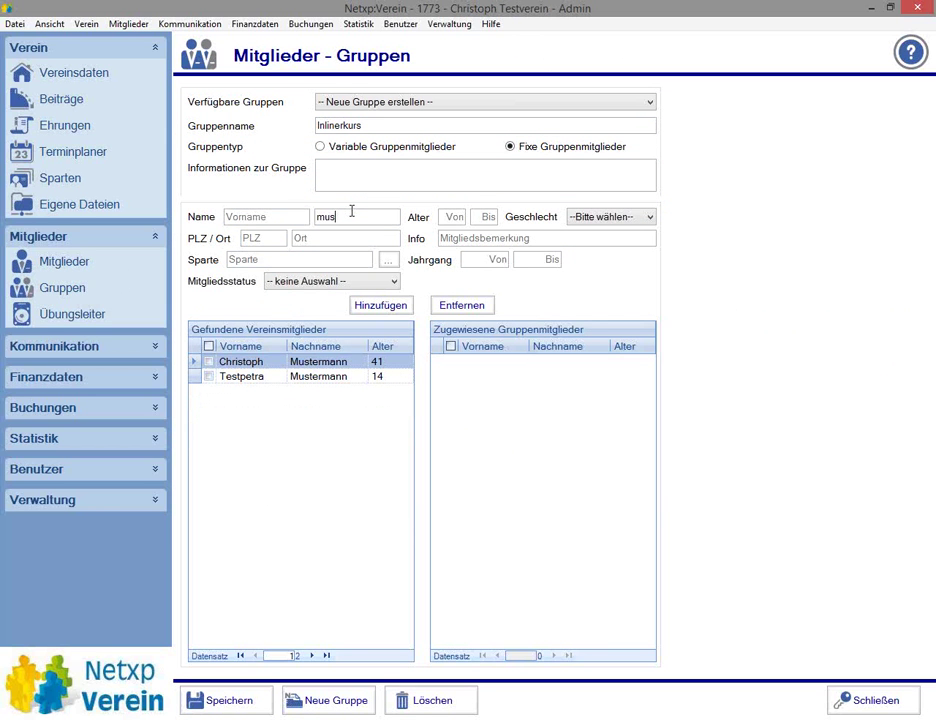
click(226, 365)
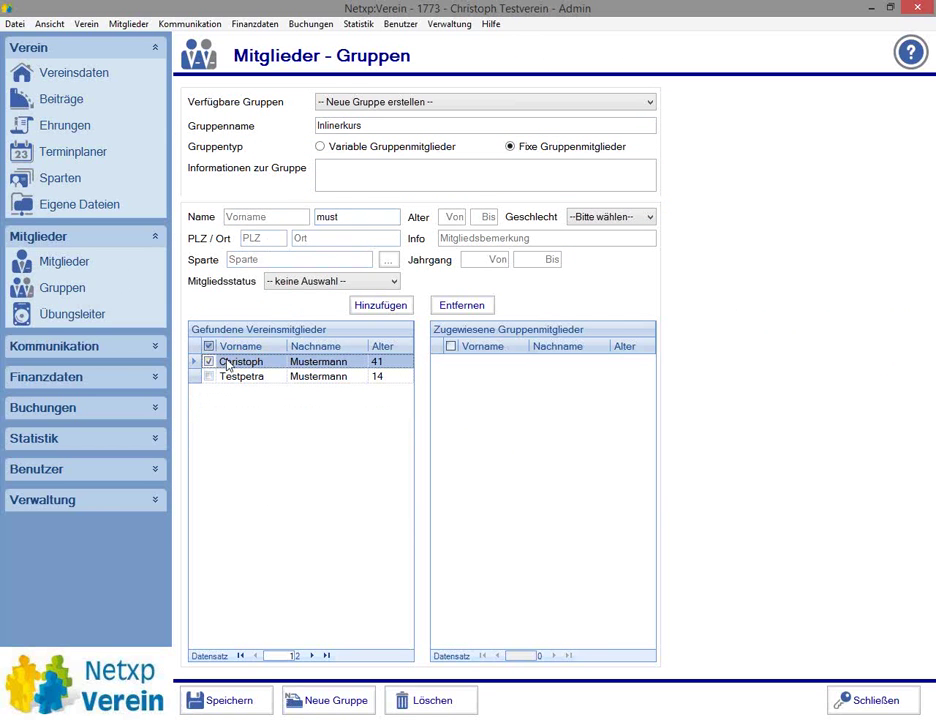
click(380, 305)
Step: Filter by another surname, add the 70-year-old member to the group Inlinerkurs and save the group
double_click(347, 217)
key(BackSpace)
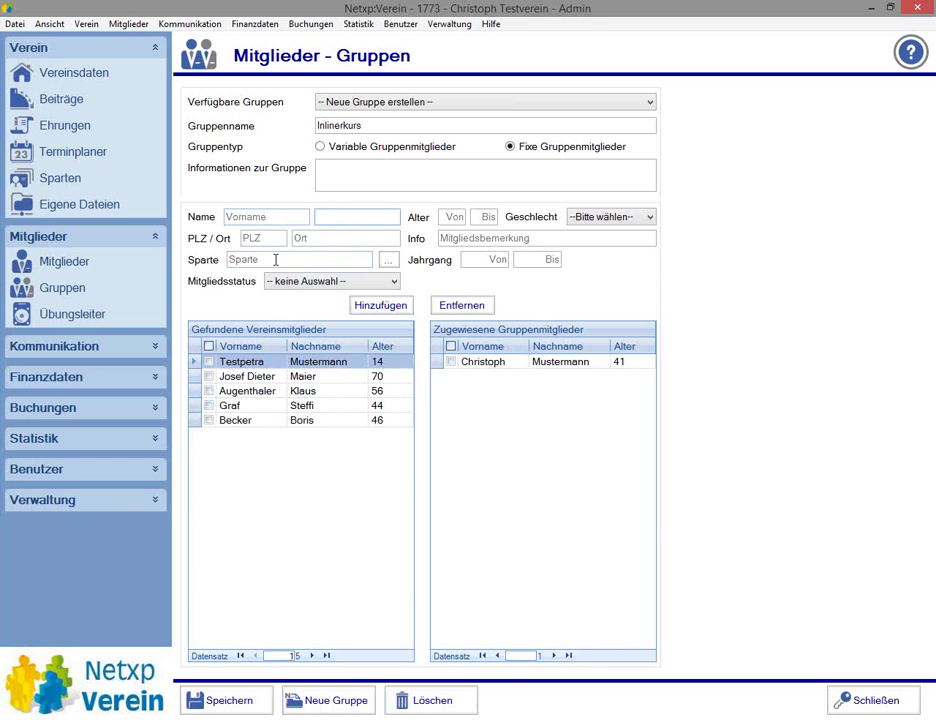
text(maier)
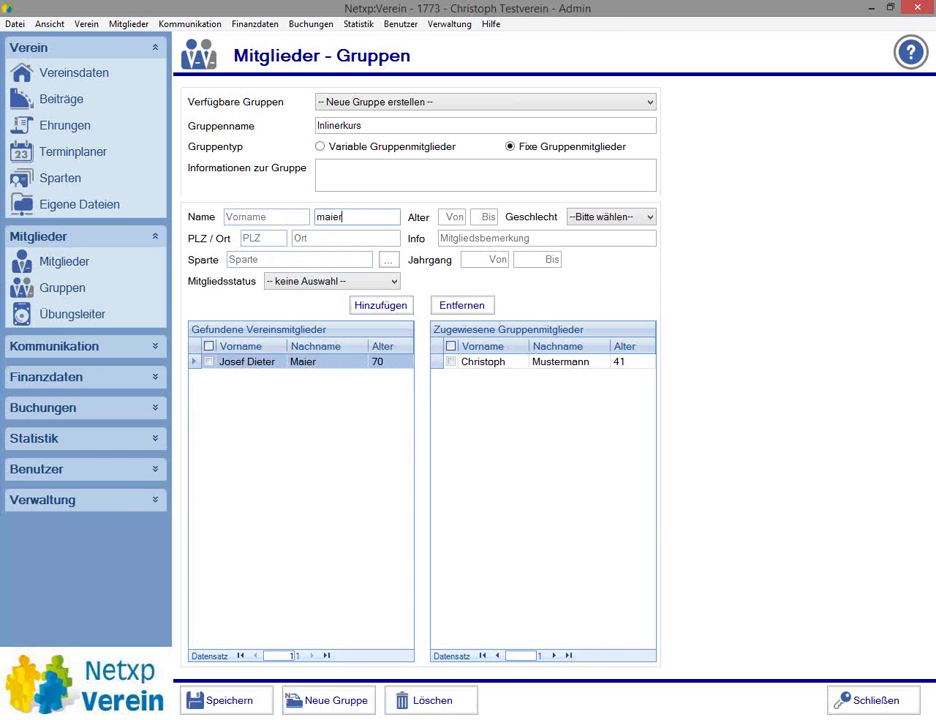
click(210, 362)
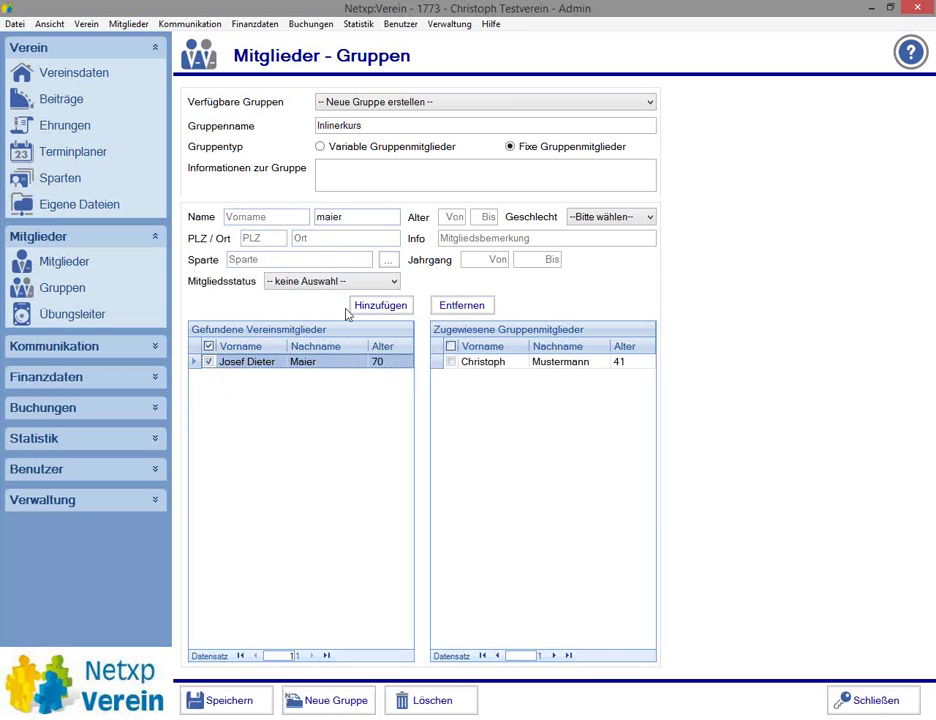
click(380, 306)
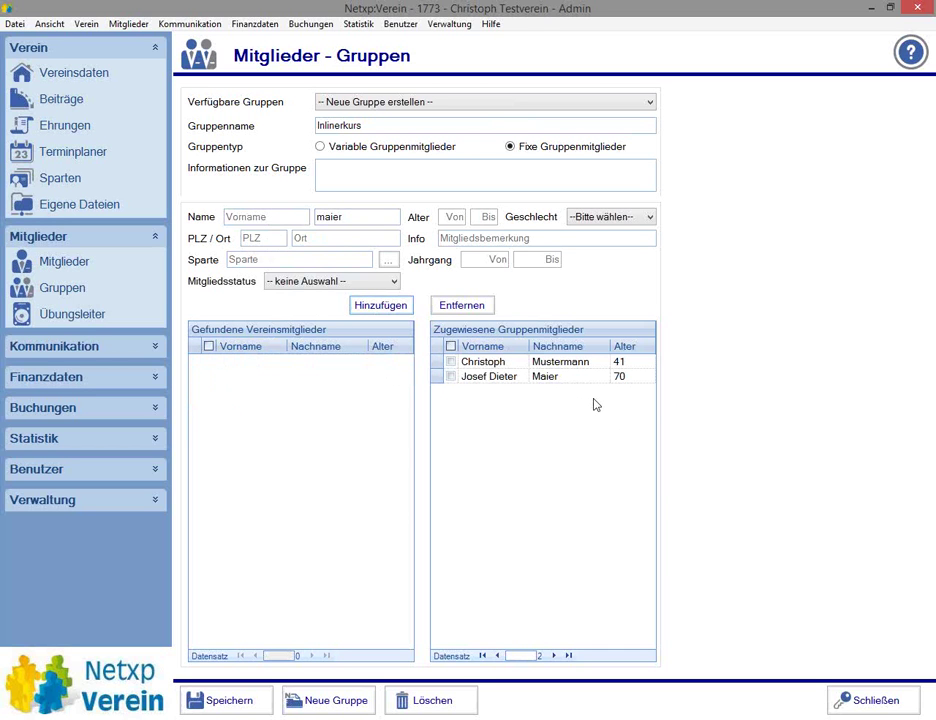
click(230, 700)
Step: Set up a mass booking of type Mitgliedergruppen with a booking amount of 15 EUR
click(43, 409)
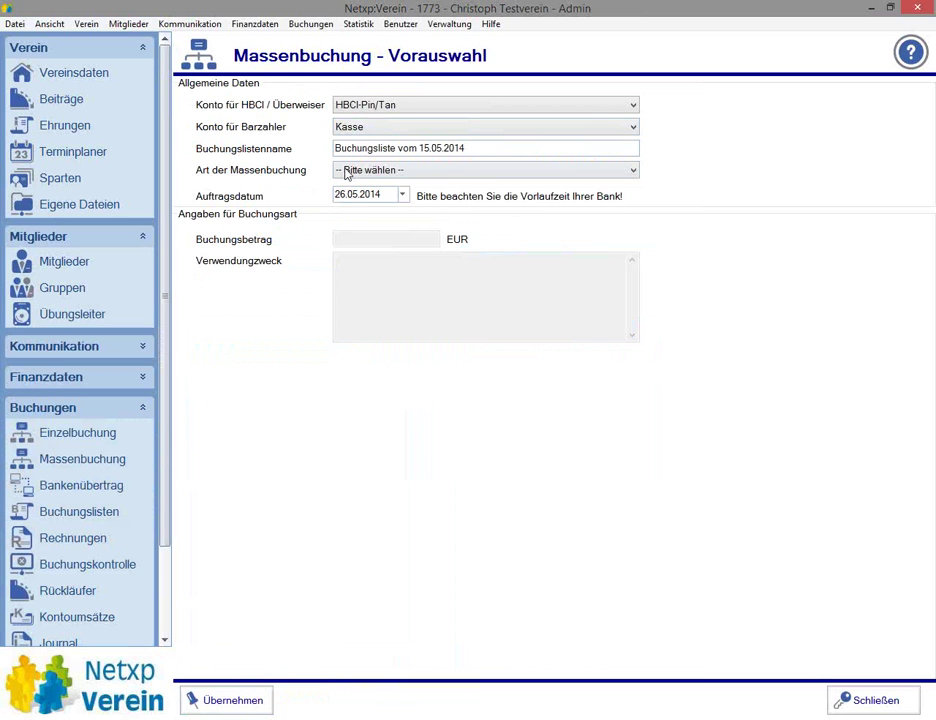
click(354, 171)
click(352, 209)
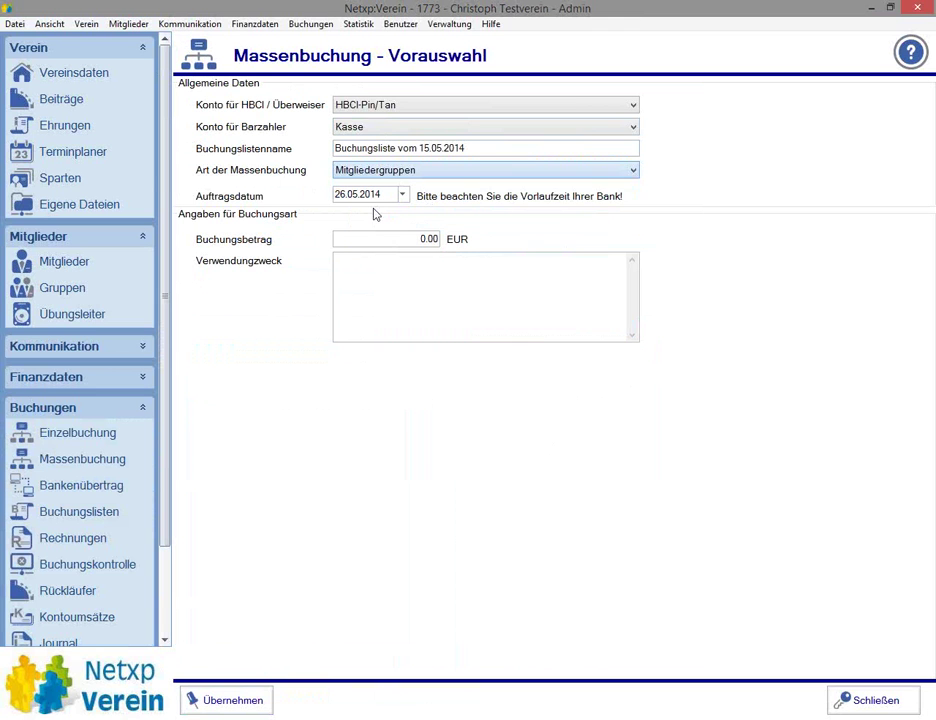
click(386, 238)
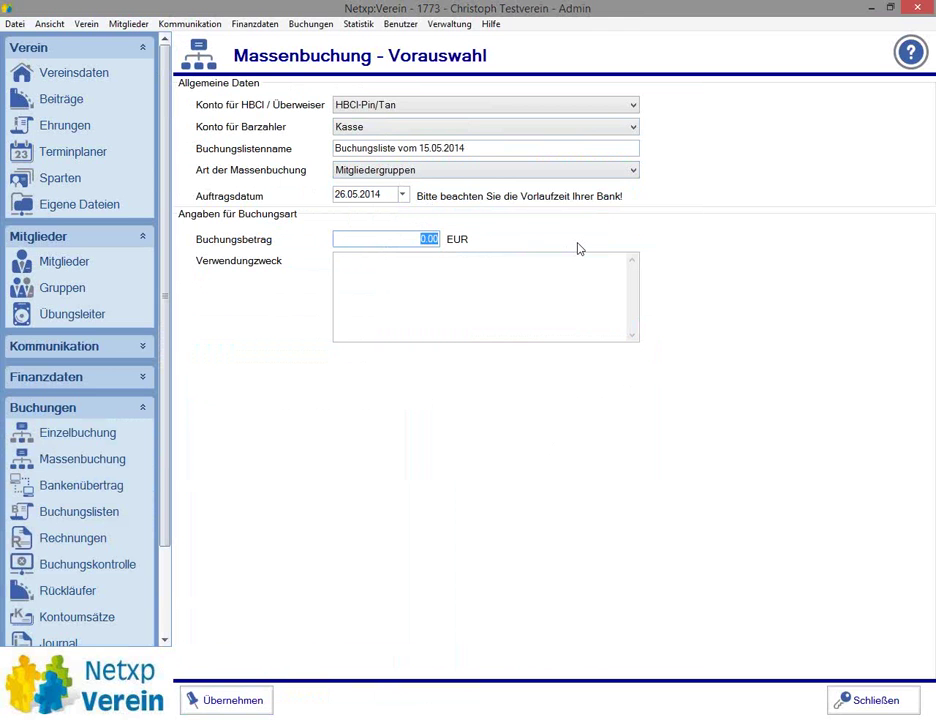
text(15)
Step: Enter Innlinerkurs as the Verwendungszweck of the mass booking
click(515, 298)
text(Innl)
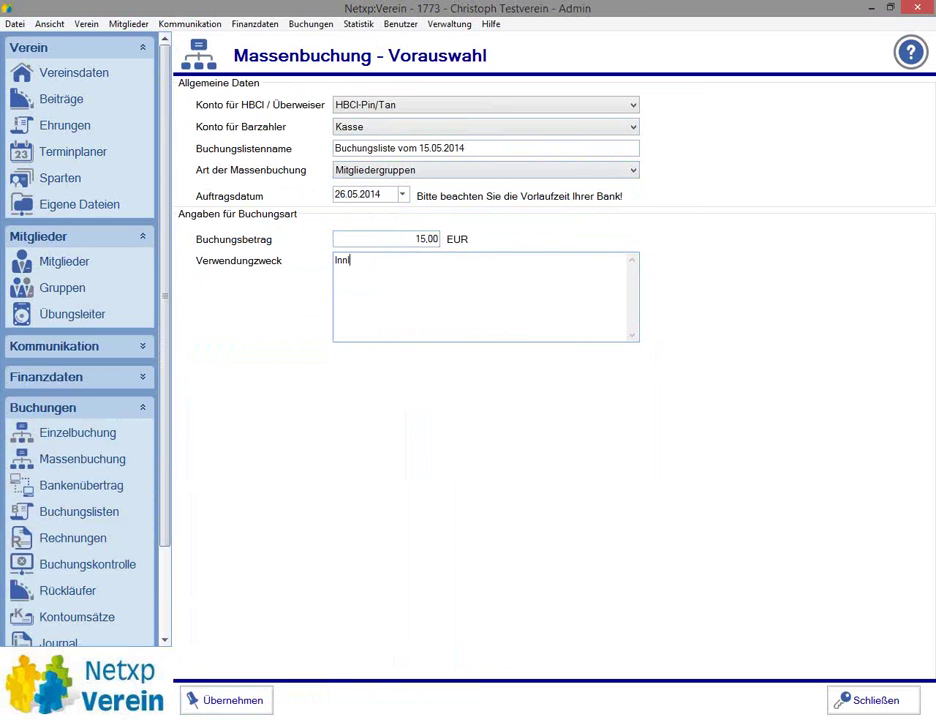
text(ionerkurs)
click(358, 265)
key(BackSpace)
Step: Apply the preselection and choose the group Inlinerkurs as the booking partner
click(230, 702)
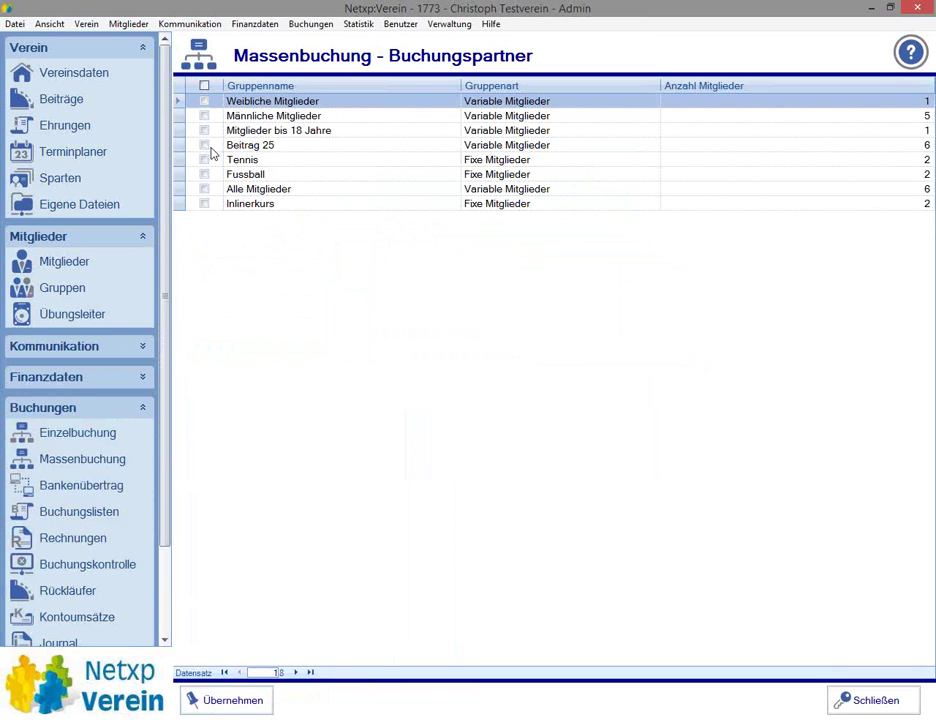
click(204, 203)
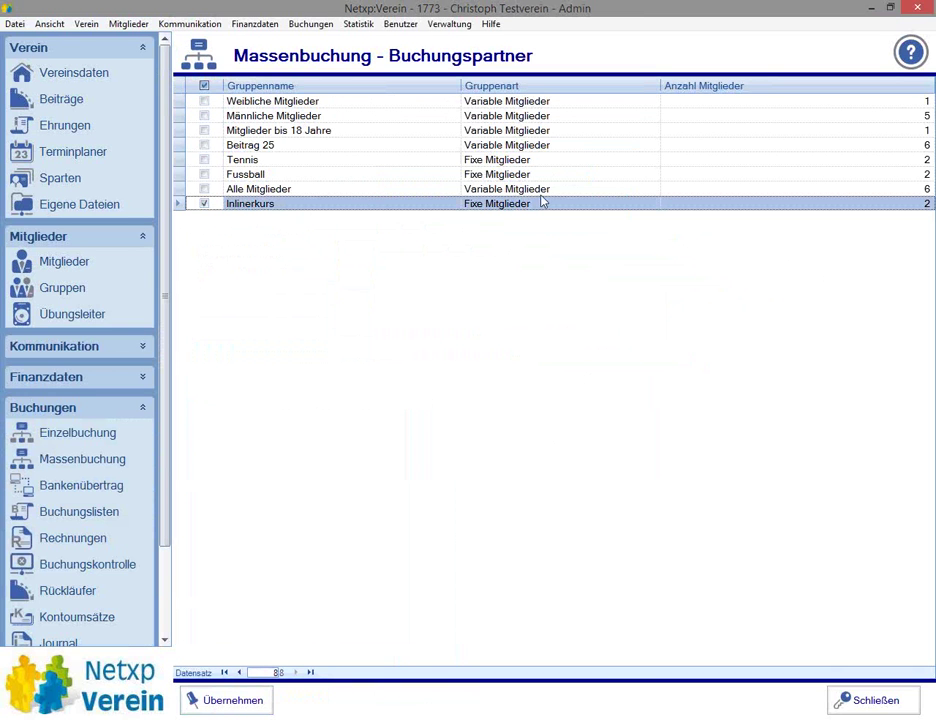
click(230, 703)
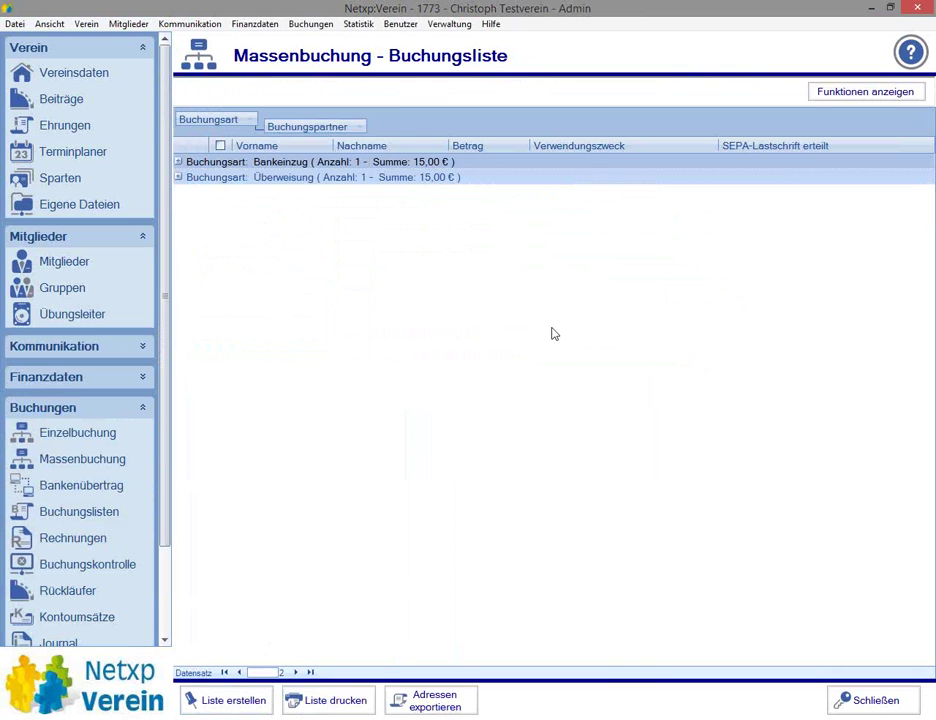
Step: Expand the Bankeinzug and Überweisung groups and set the amount of the Bankeinzug booking to 25 €
click(179, 163)
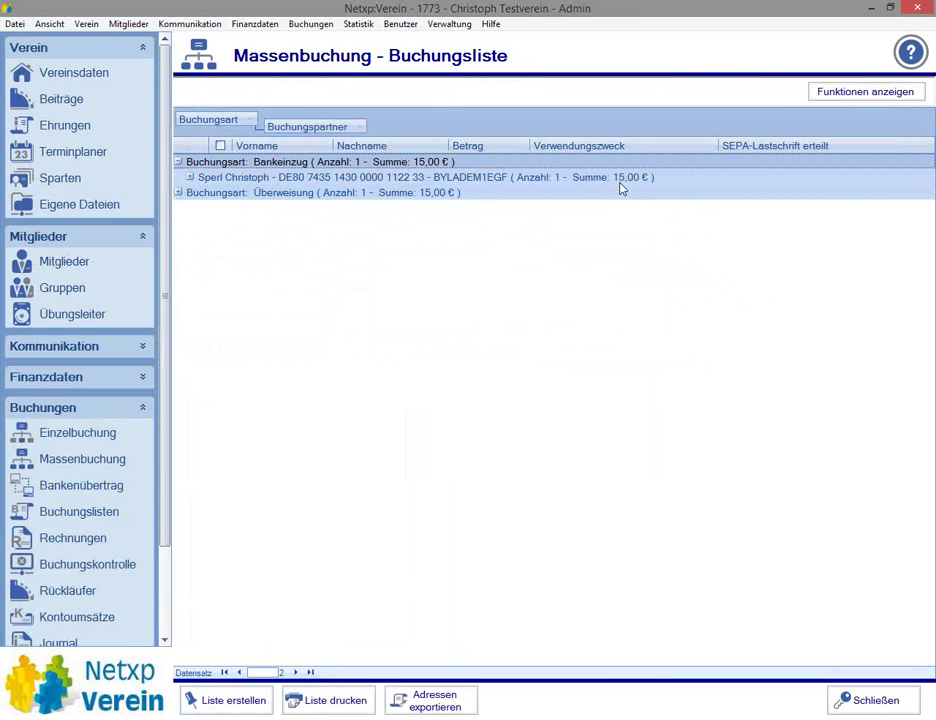
click(179, 193)
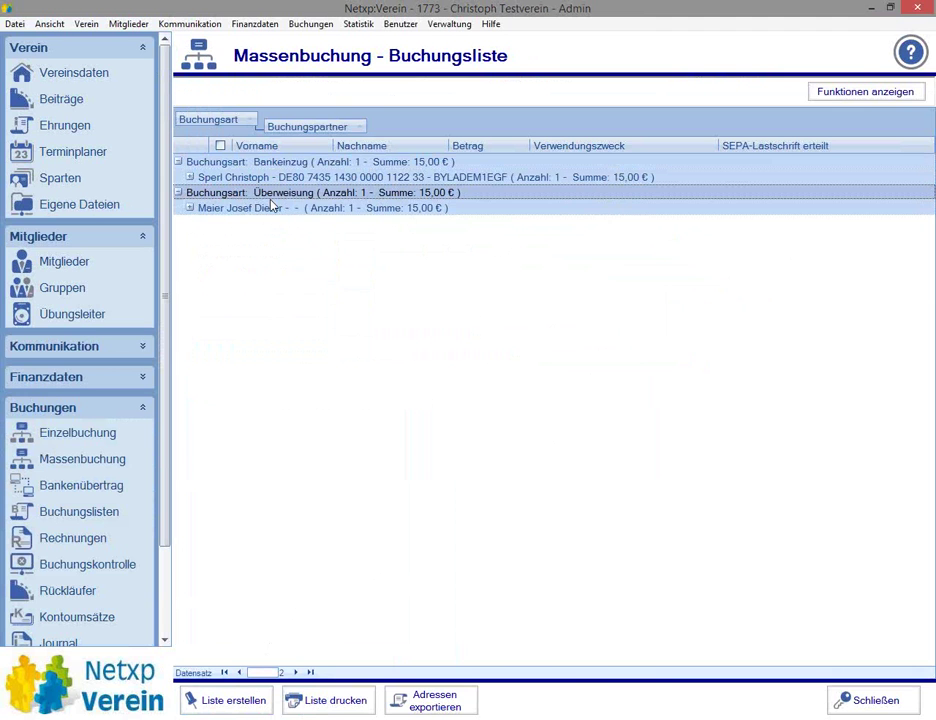
click(190, 177)
click(486, 192)
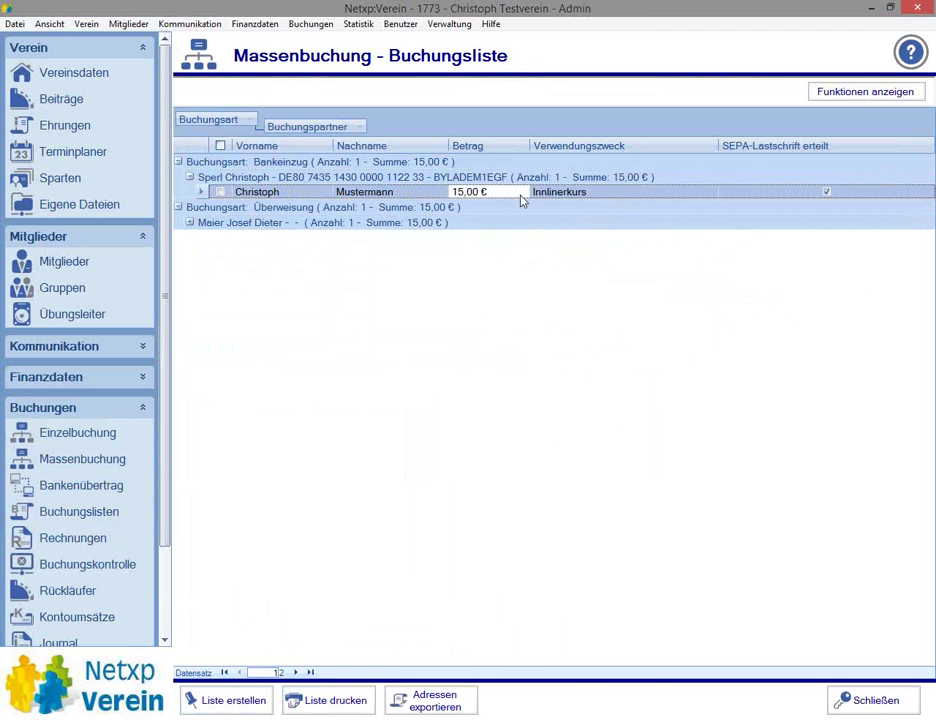
key(BackSpace)
key(BackSpace)
key(BackSpace)
key(BackSpace)
key(BackSpace)
text(25)
Step: Set the amount of the Überweisung booking to 20 € and create the booking list
click(190, 222)
click(478, 238)
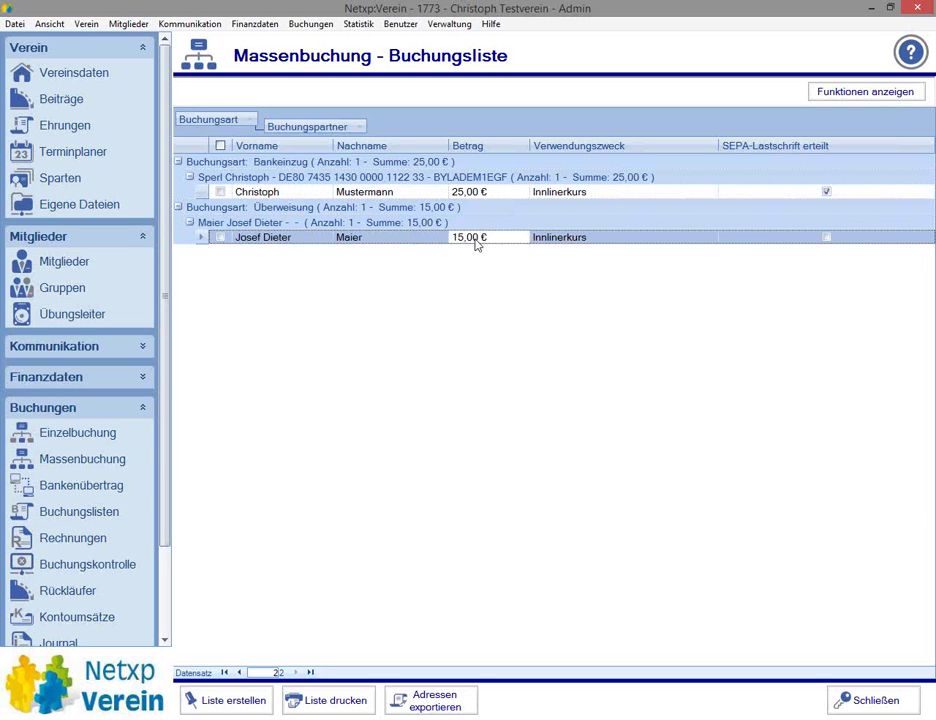
text(20)
key(Return)
click(230, 700)
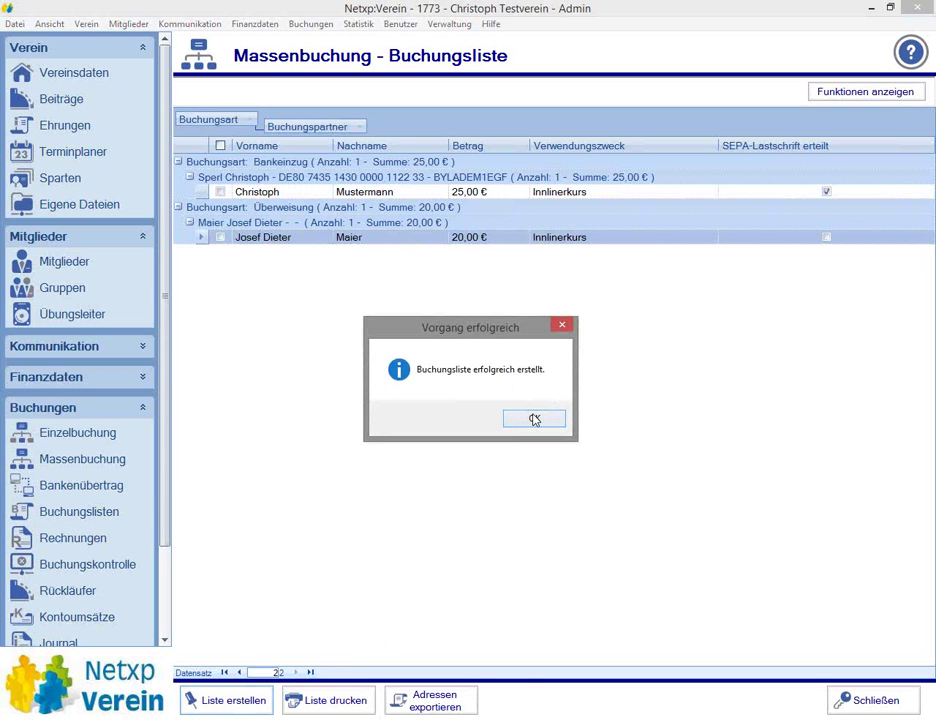
click(534, 419)
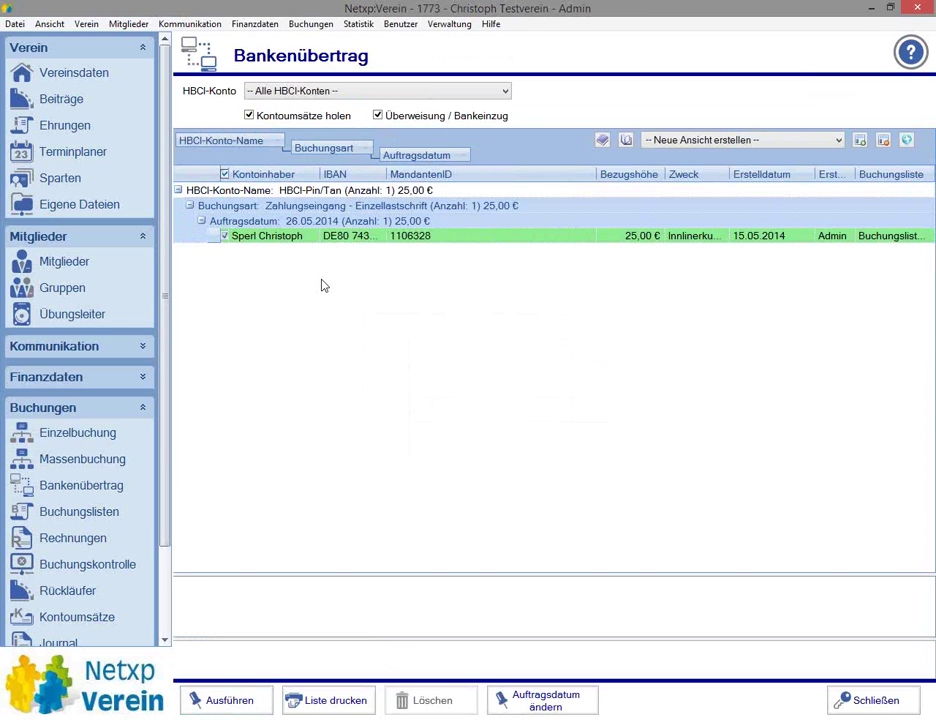
Step: Delete the 25 € Einzellastschrift booking from the Bankenübertrag list and confirm the deletion
click(210, 236)
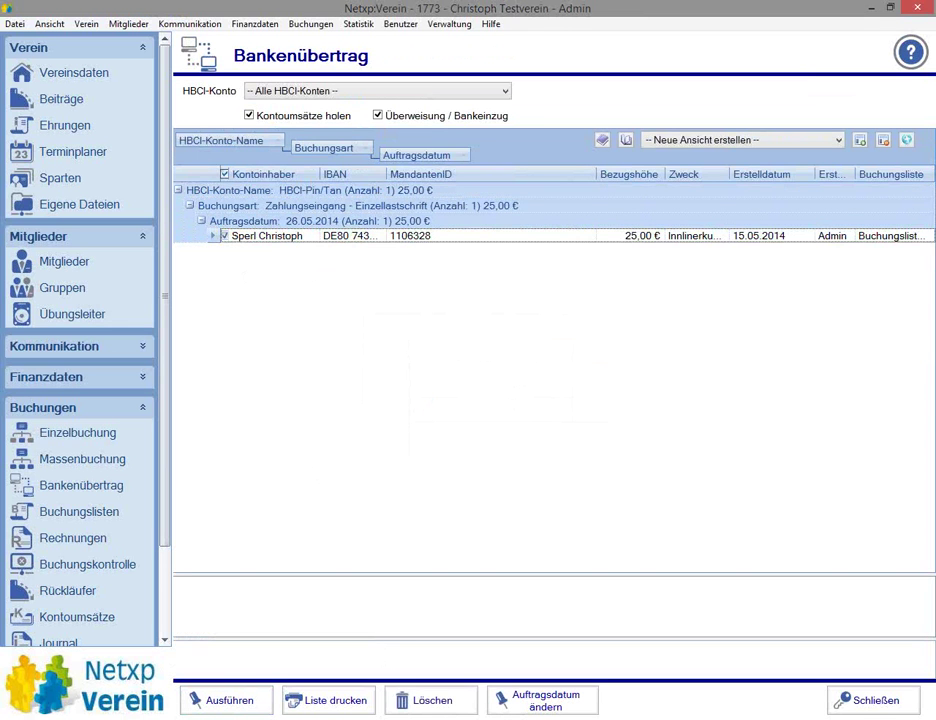
click(428, 702)
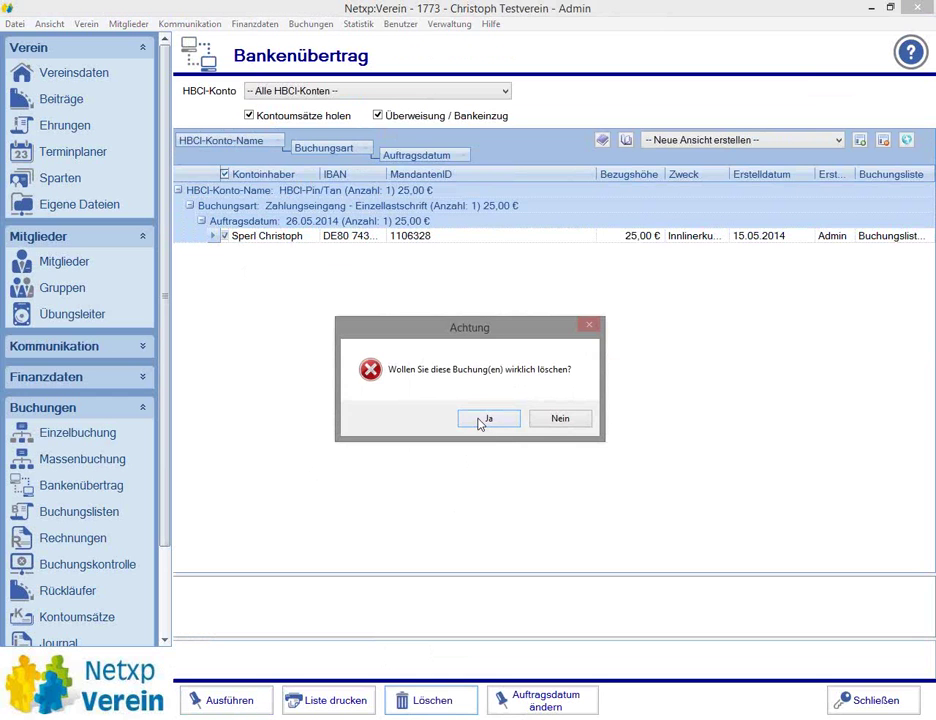
click(479, 422)
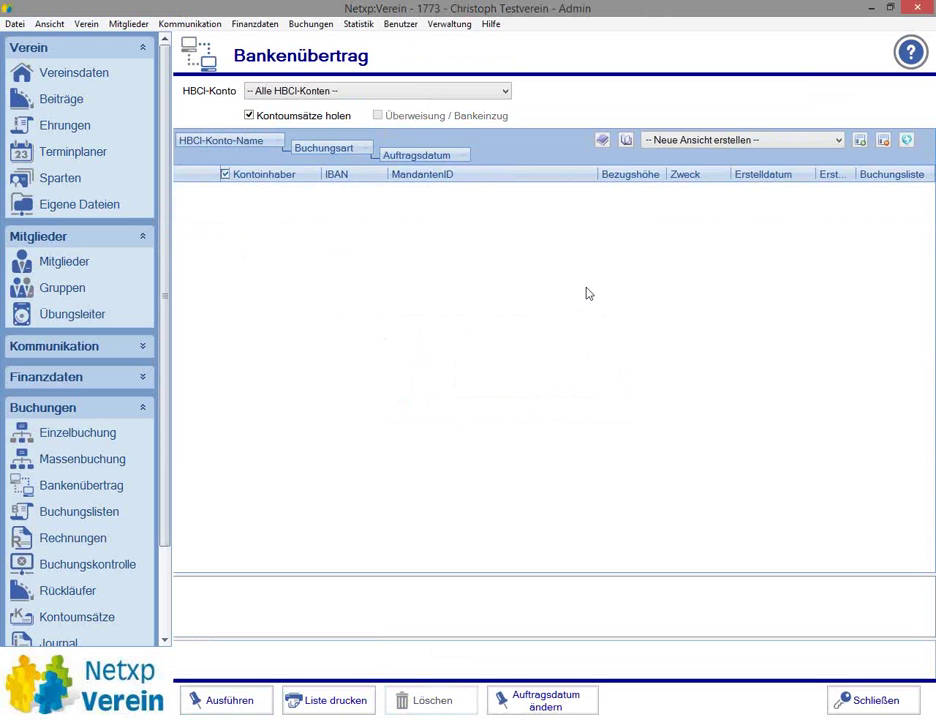
Step: Show the Offene Forderungen in Buchungskontrolle and expand both booking lists down to their individual Überweisung entries
click(44, 565)
key(Escape)
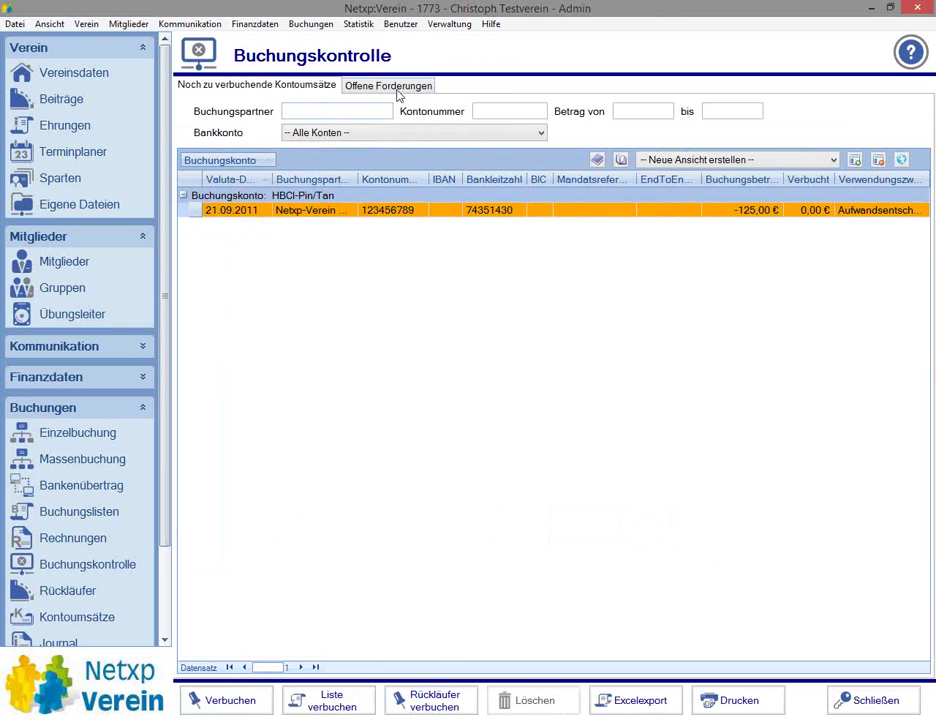
click(395, 88)
click(184, 189)
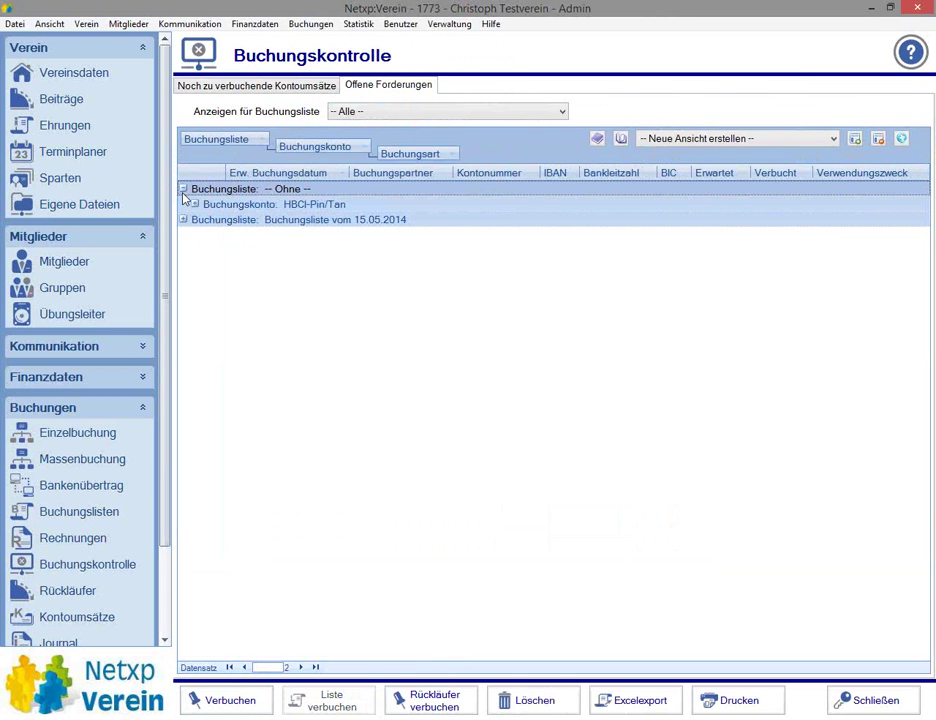
click(195, 204)
click(205, 220)
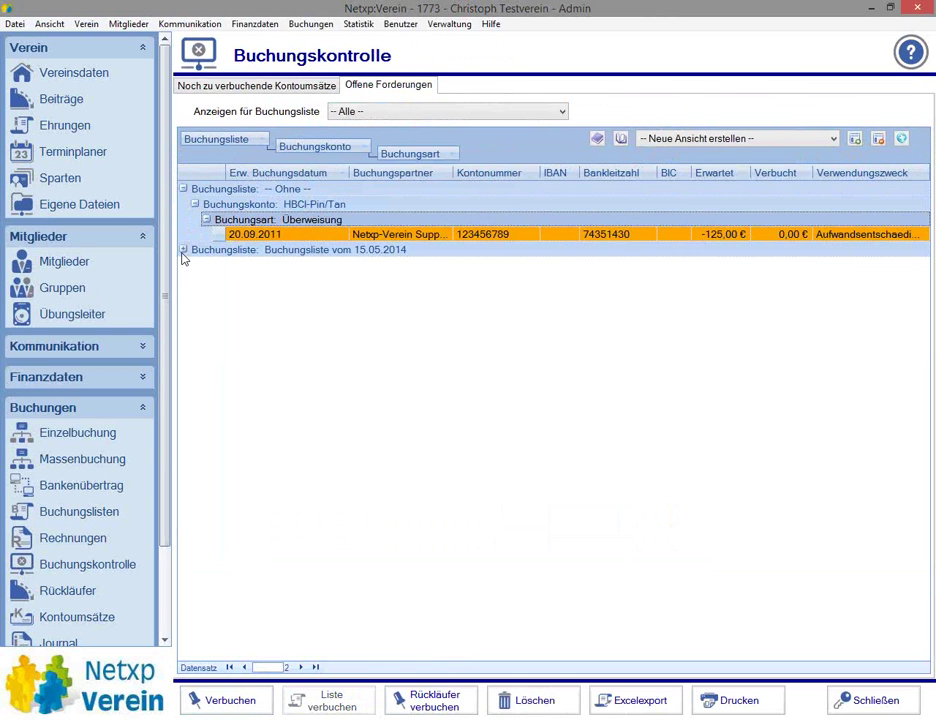
click(184, 250)
click(195, 266)
click(206, 281)
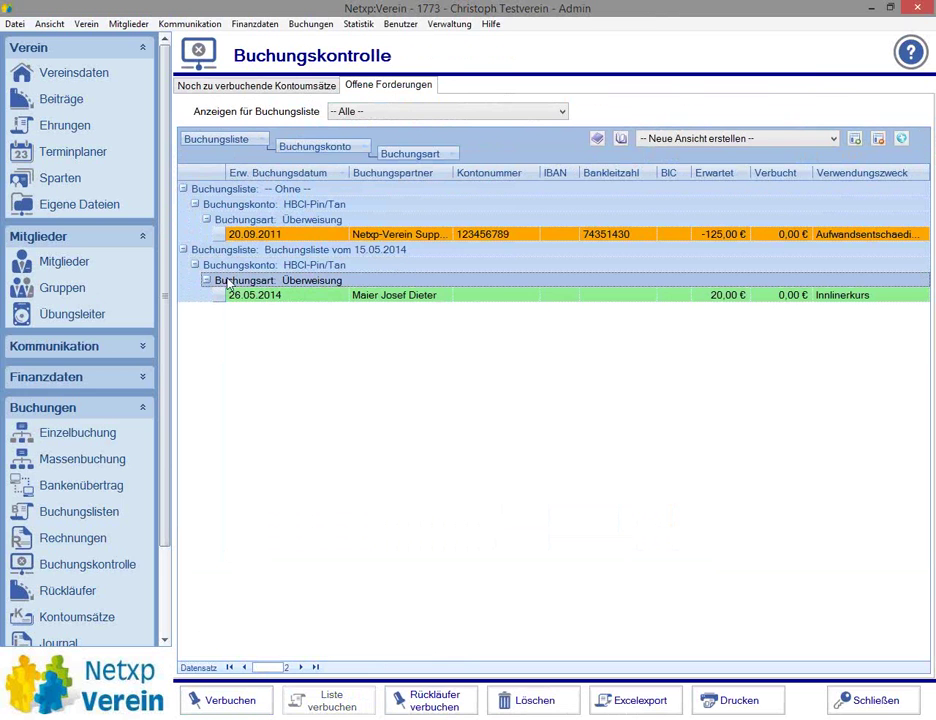
Step: Delete the listed entries from the Offene Forderungen and confirm the deletion
click(265, 296)
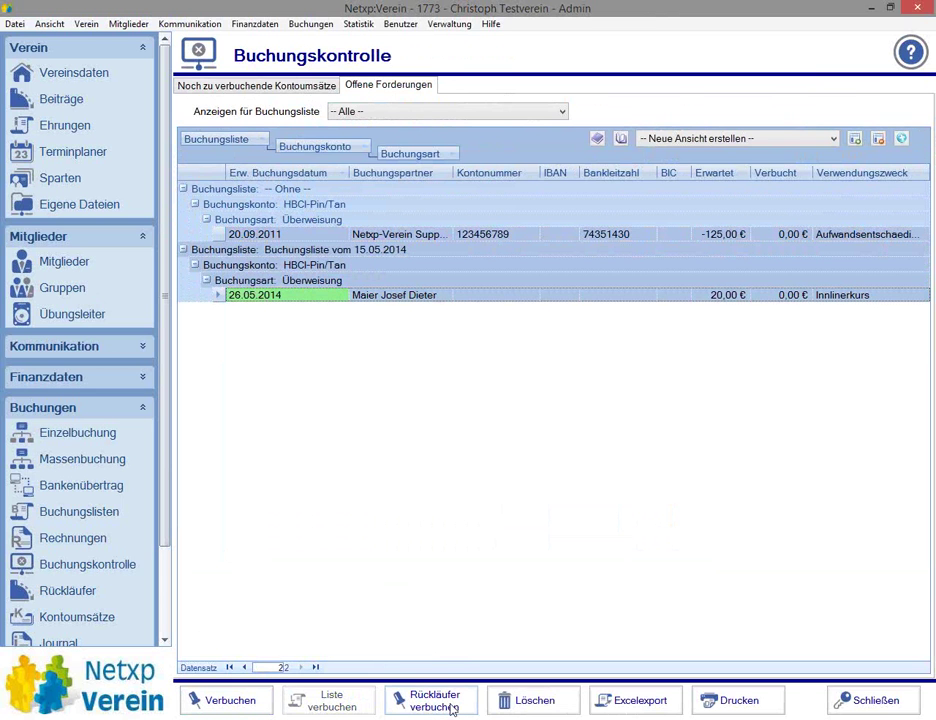
click(528, 700)
click(488, 419)
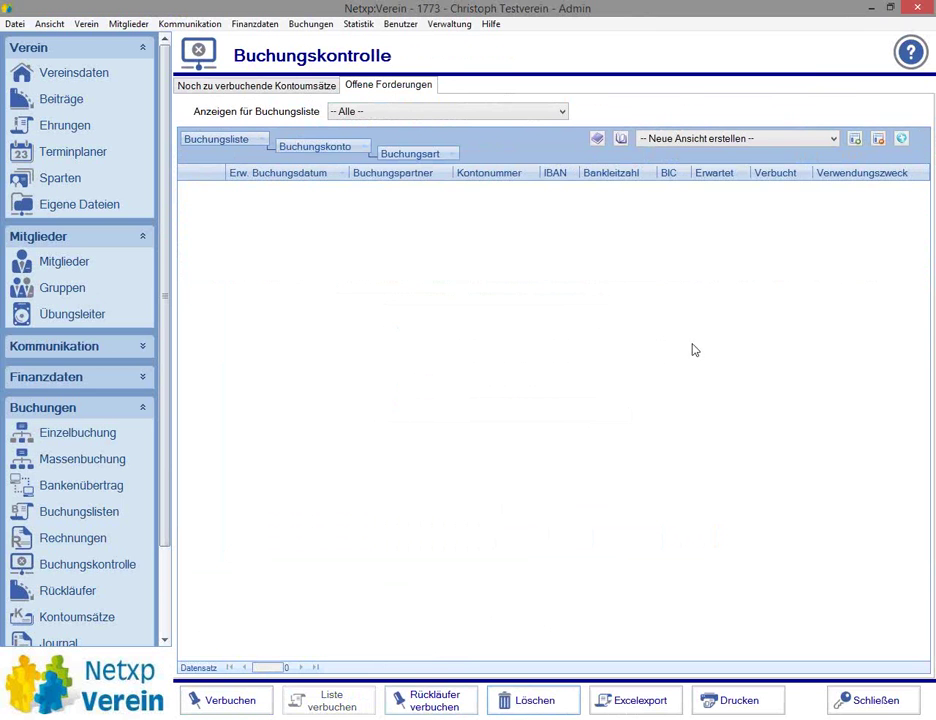
Step: Set up a Massenbuchung of type Mitgliedergruppen with an amount of 5 € and purpose "f", and apply the preselection
click(50, 264)
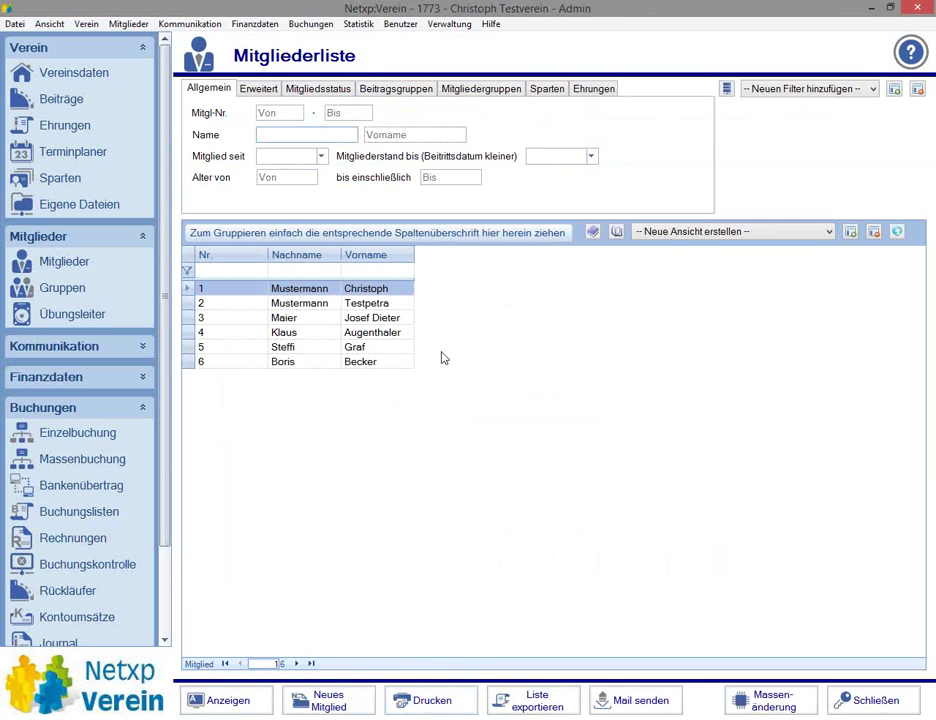
click(82, 458)
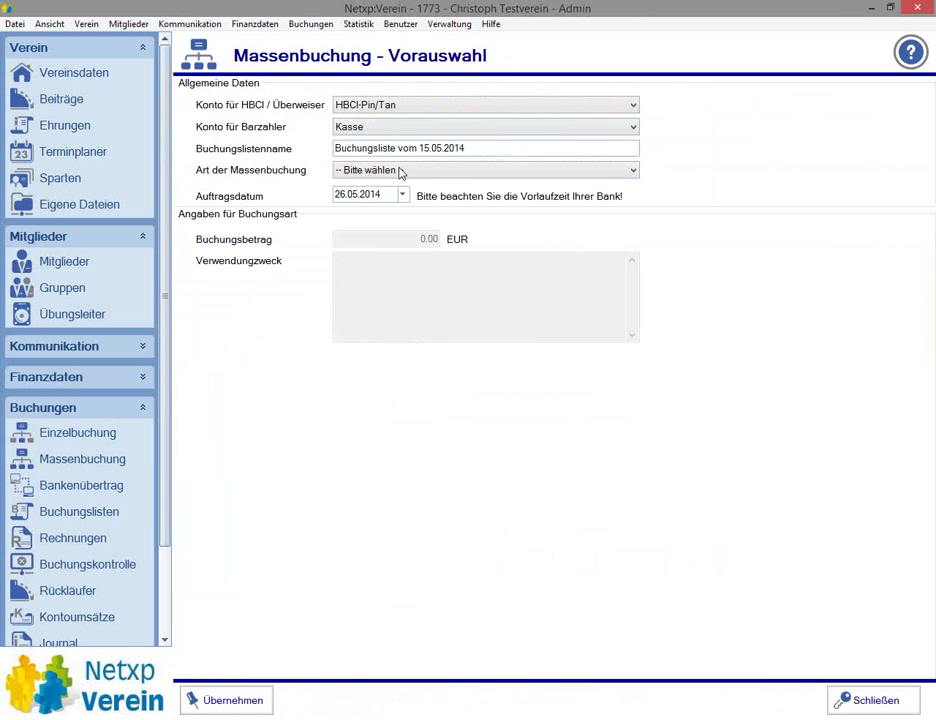
click(399, 172)
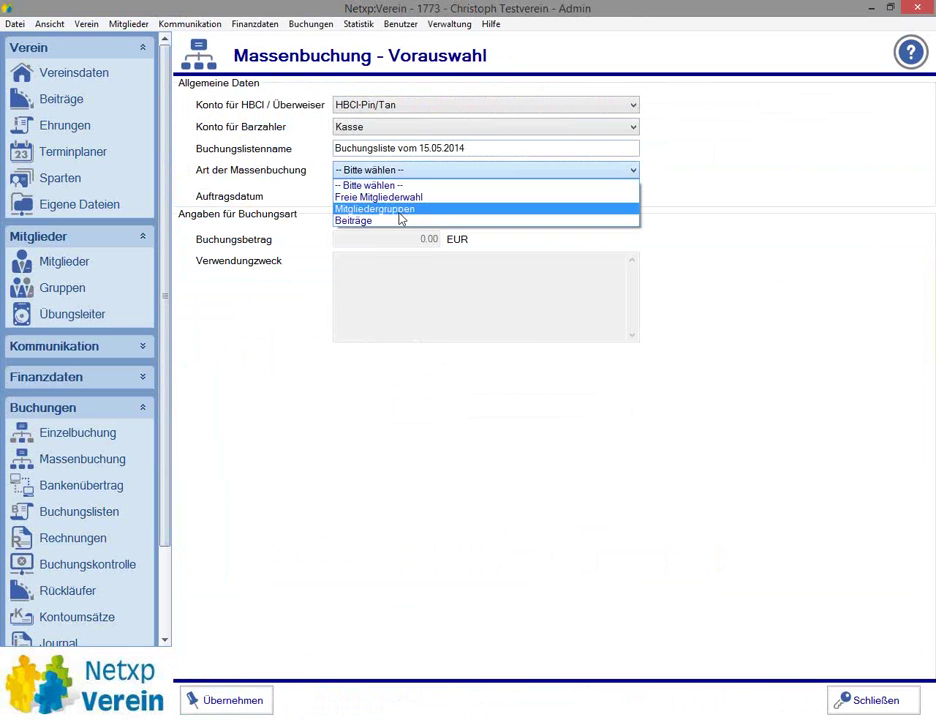
click(375, 209)
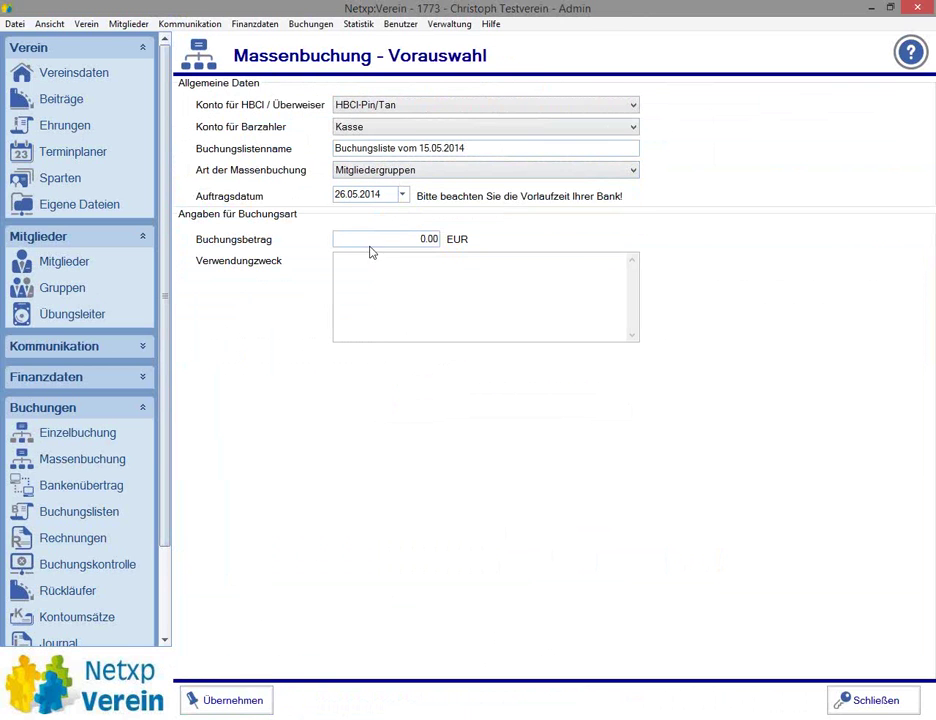
click(409, 236)
text(5)
click(446, 278)
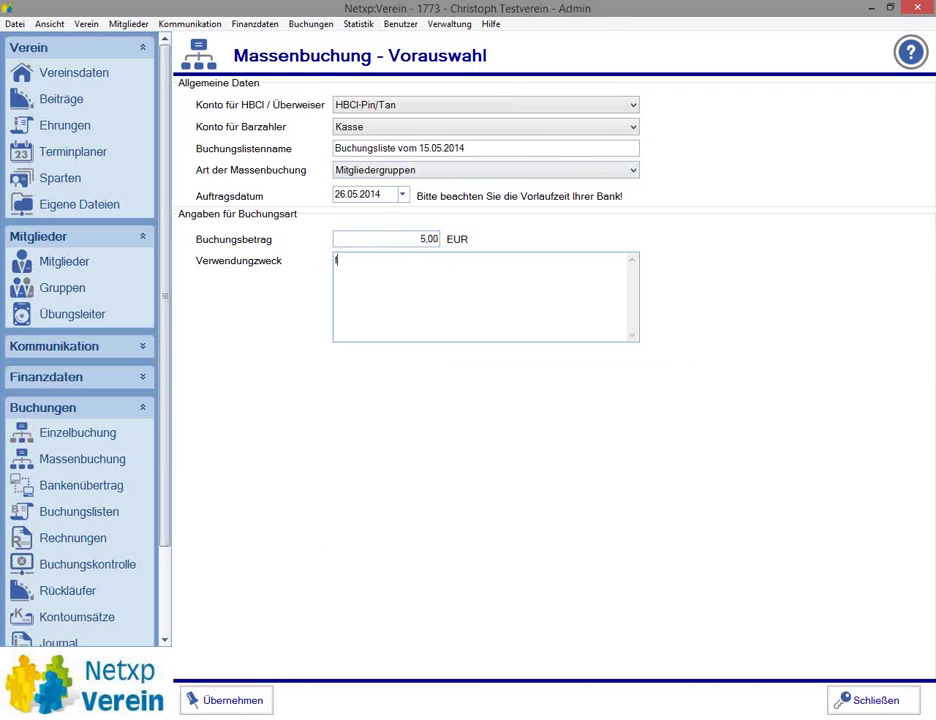
click(233, 699)
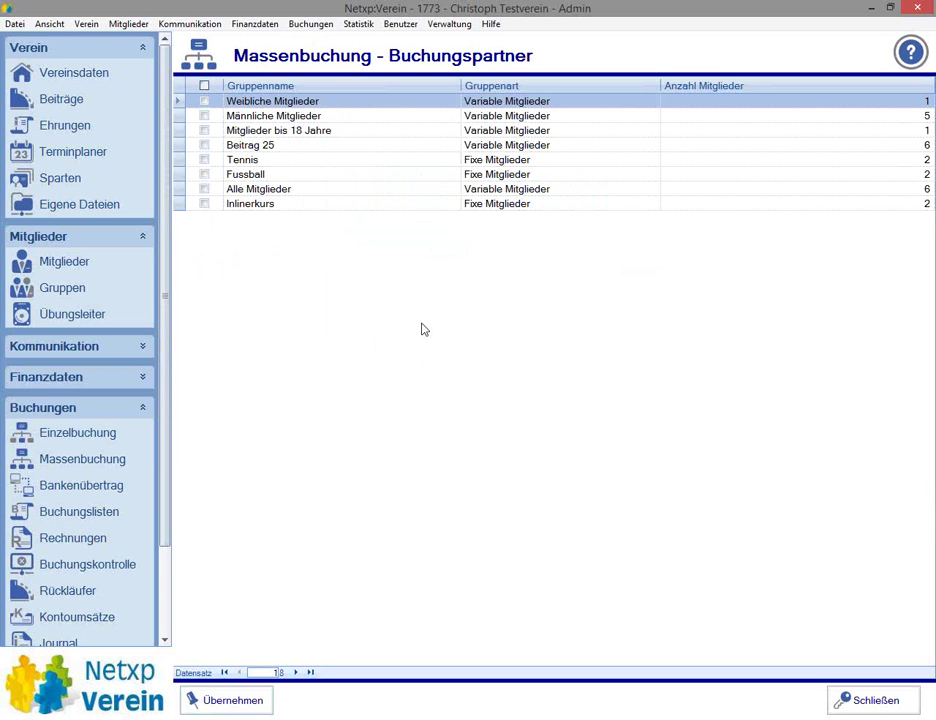
Step: Leave the group selection, clear the Verwendungszweck and show the available types of Massenbuchung
click(847, 702)
key(BackSpace)
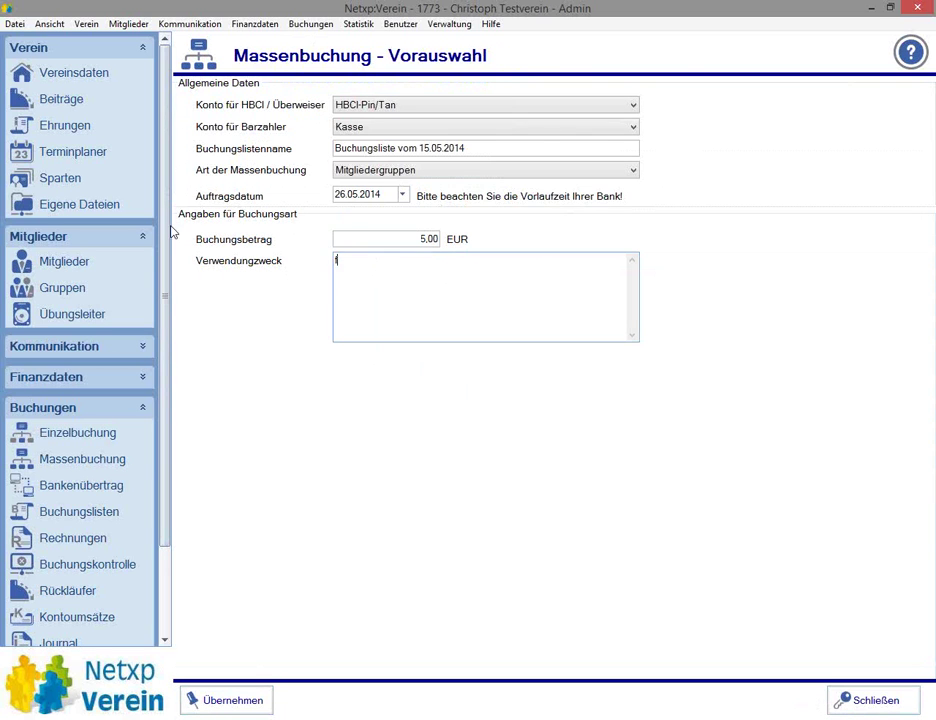
click(365, 172)
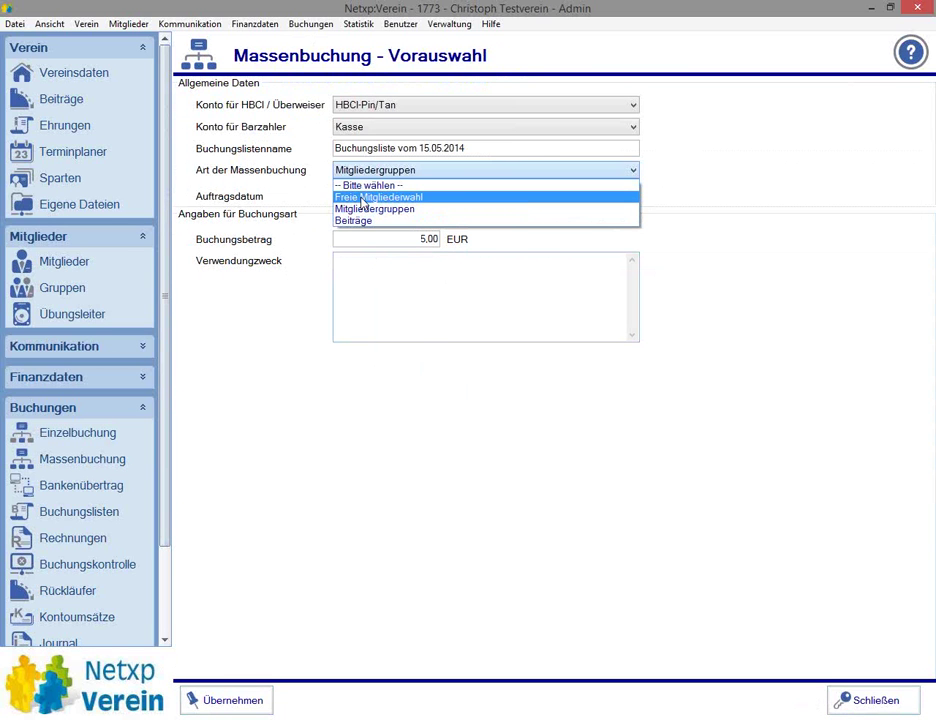
Step: Set the status of the first member in the Mitgliederliste to nichtmitglied and save the record
click(60, 264)
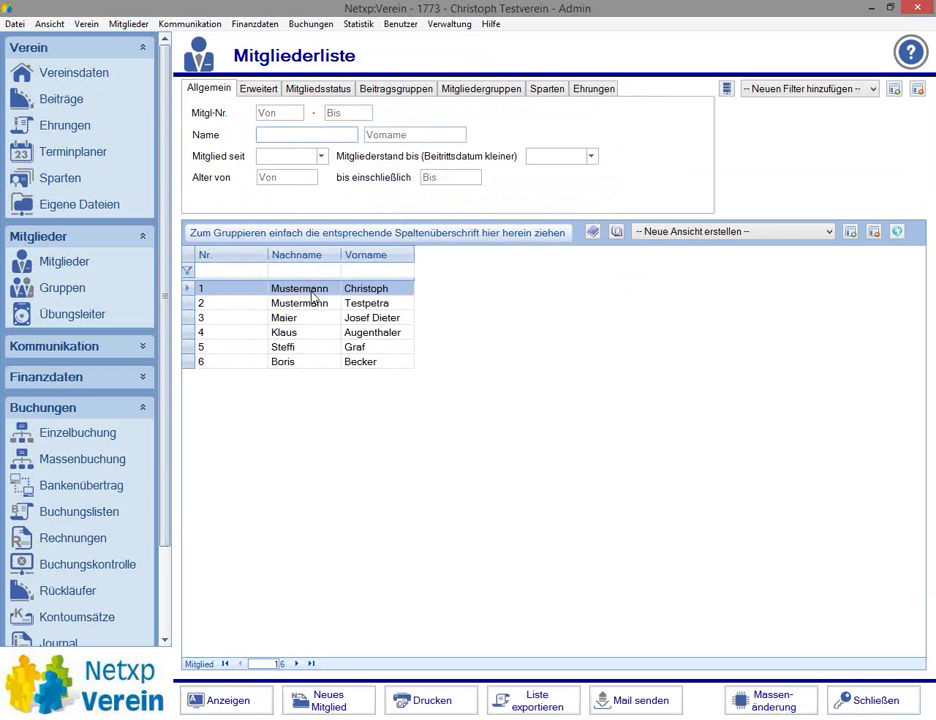
double_click(311, 290)
click(362, 263)
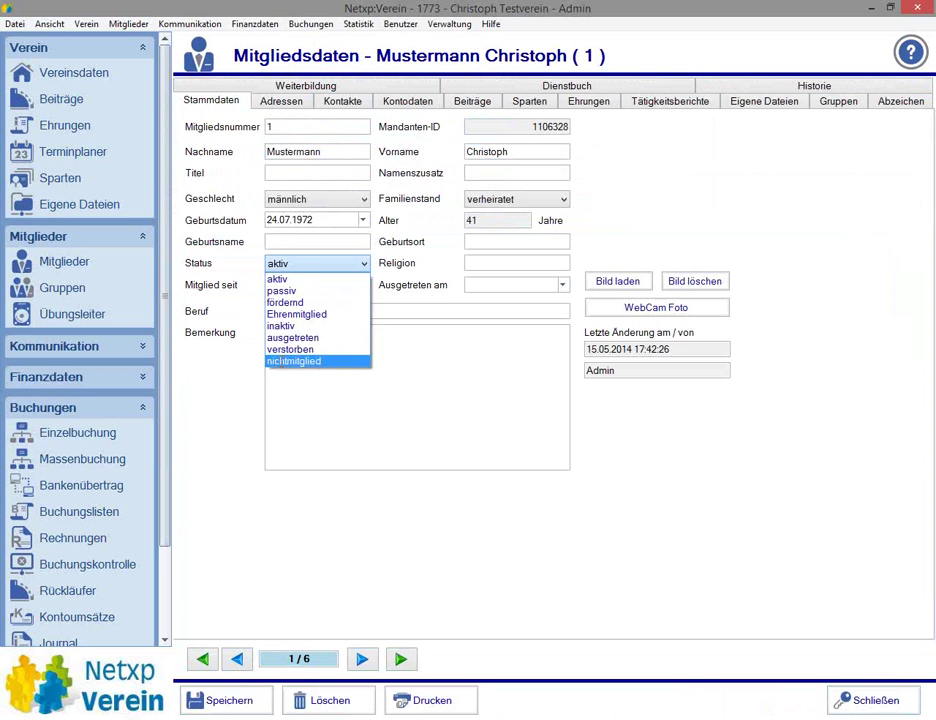
click(290, 361)
click(218, 699)
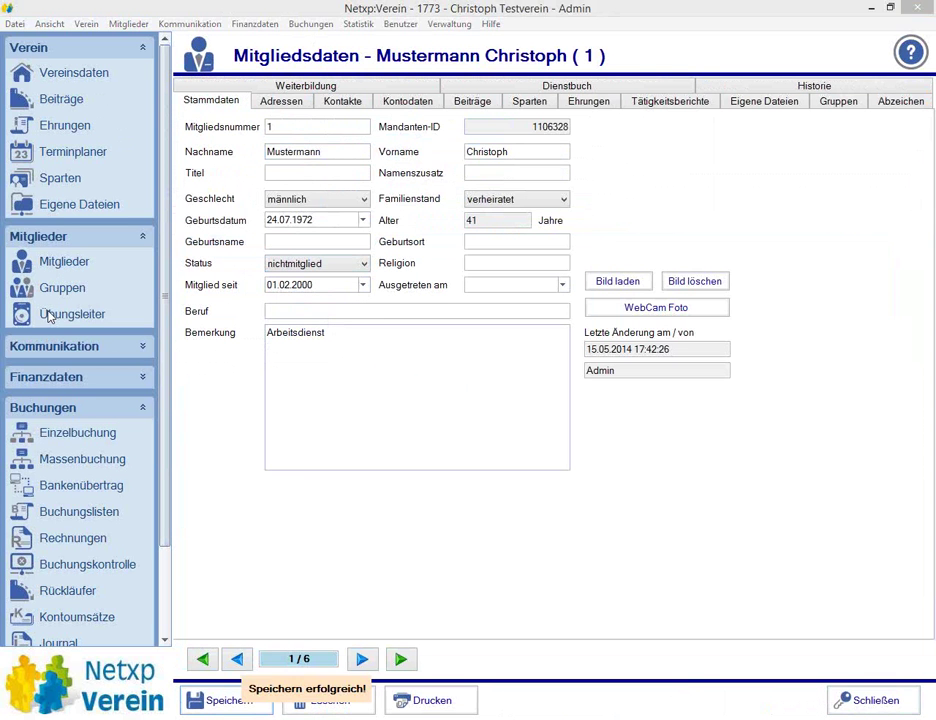
Step: Set up a Massenbuchung of type Freie Mitgliederwahl with 10 € and purpose "olj", and apply the preselection
click(60, 462)
click(368, 171)
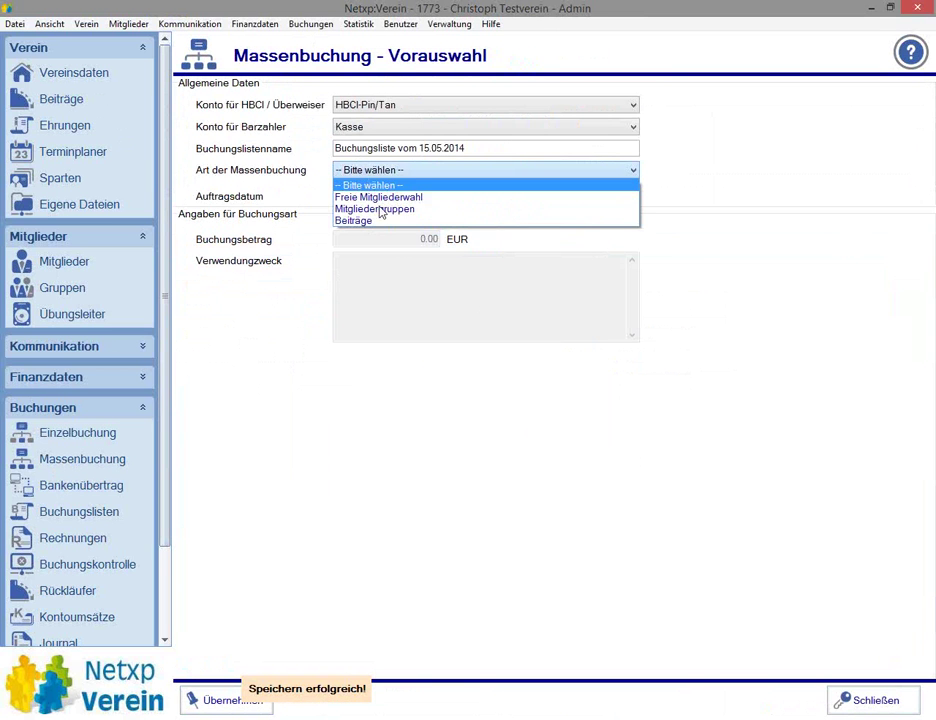
click(378, 197)
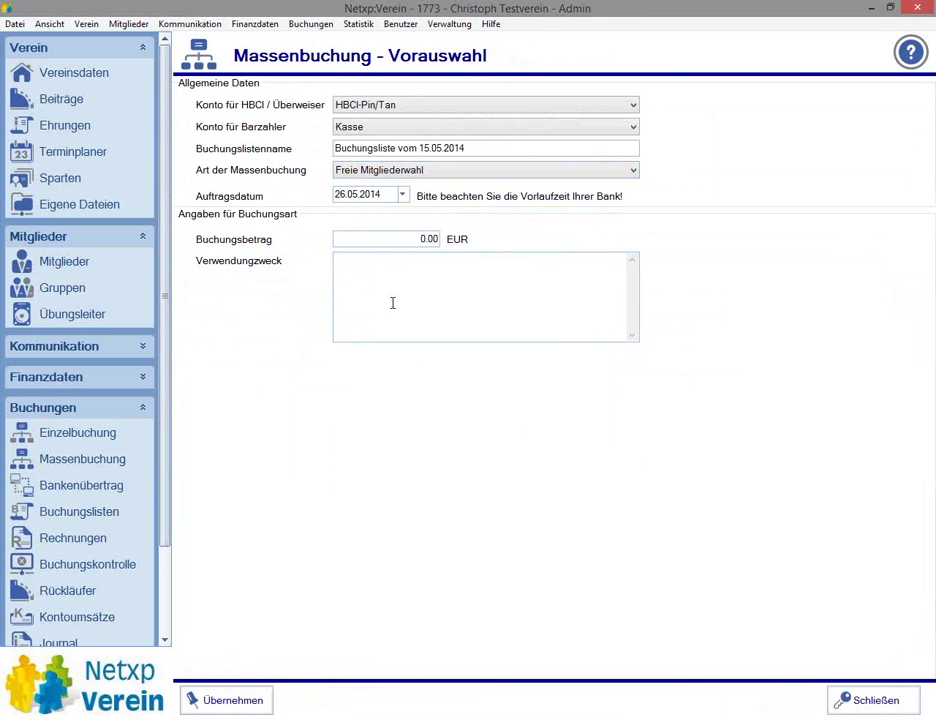
click(393, 240)
text(10)
click(545, 293)
text(Hi)
click(230, 703)
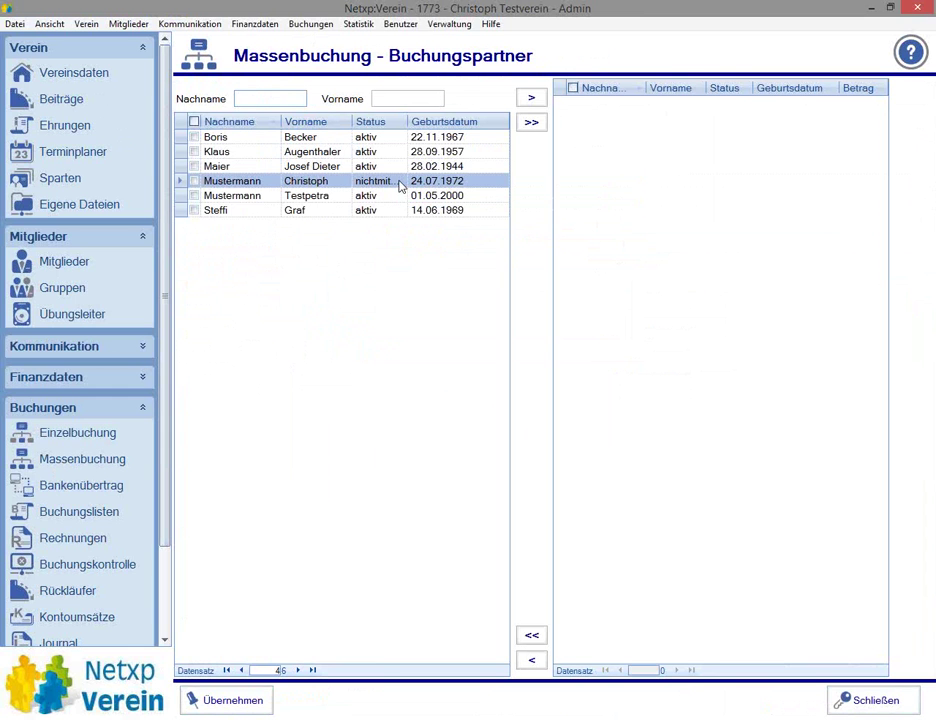
Step: Filter the booking partners by surname and add the active matching member with an amount of 15 €
text(muster)
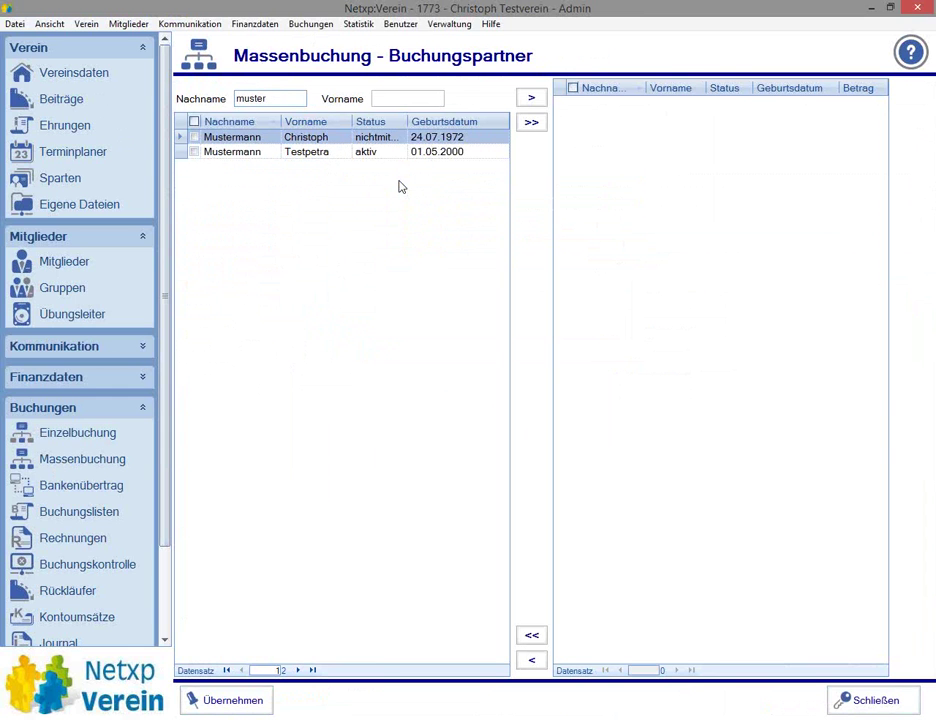
key(Down)
key(space)
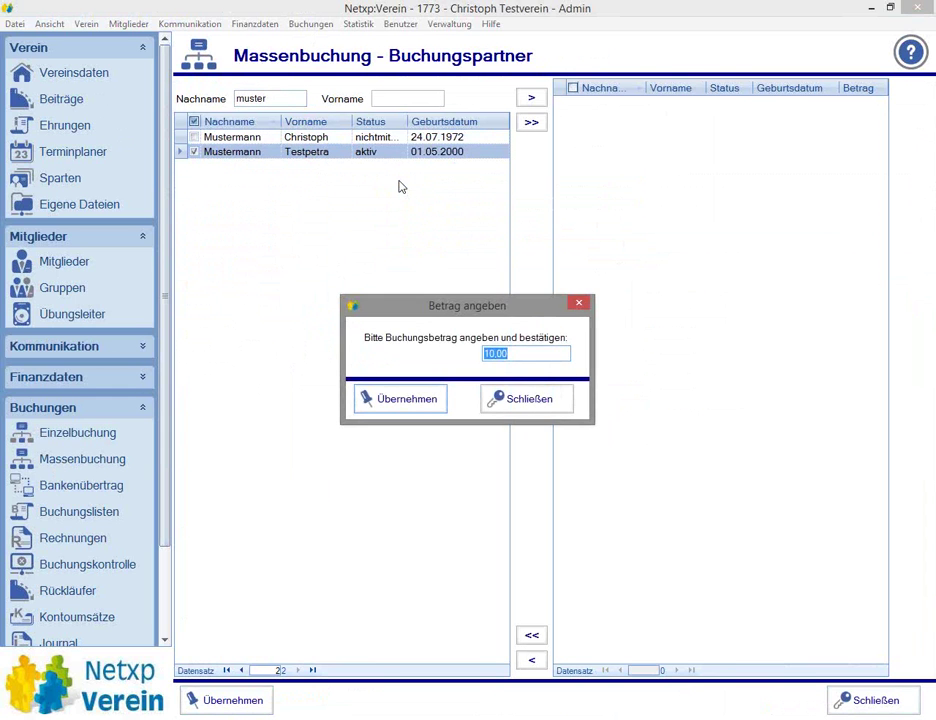
text(15)
key(Return)
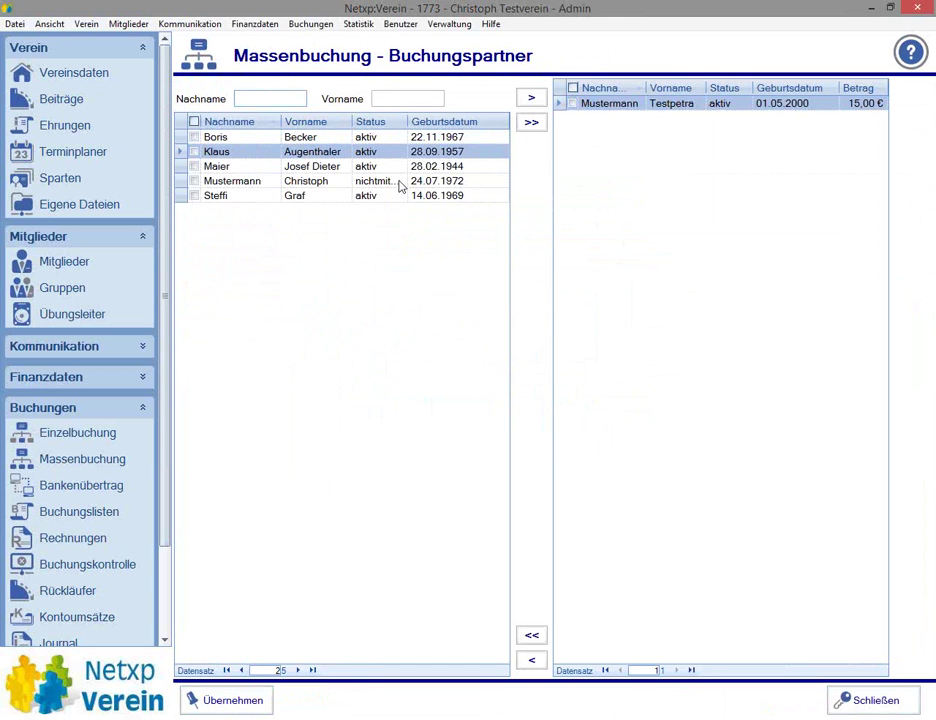
Step: Filter the Nachname field by "bori" and add the matching member as a booking partner with 10 €
text(be)
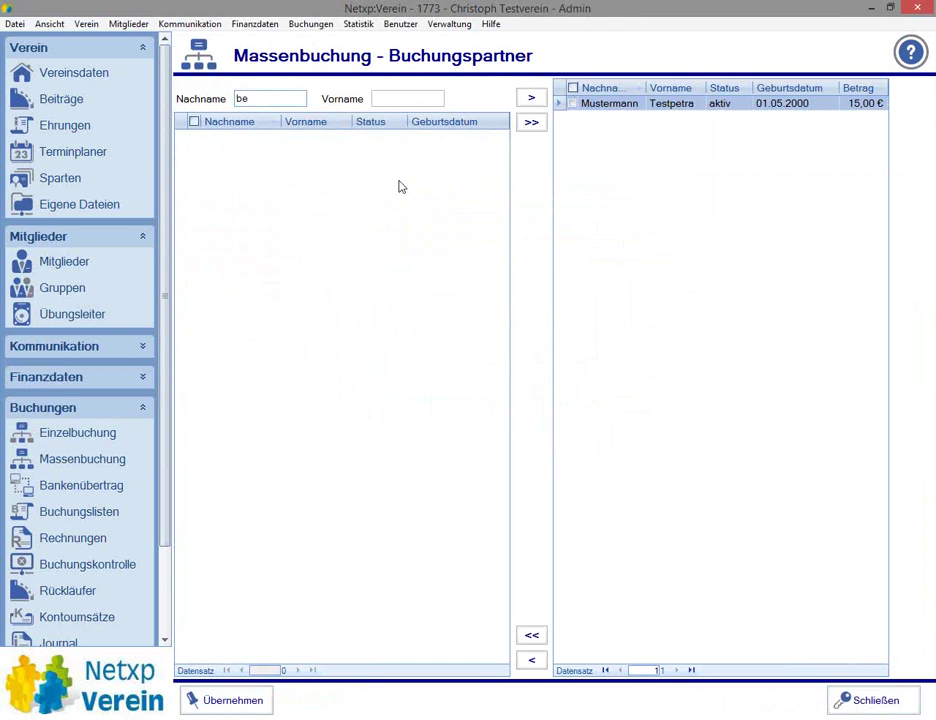
key(BackSpace)
key(BackSpace)
text(bori)
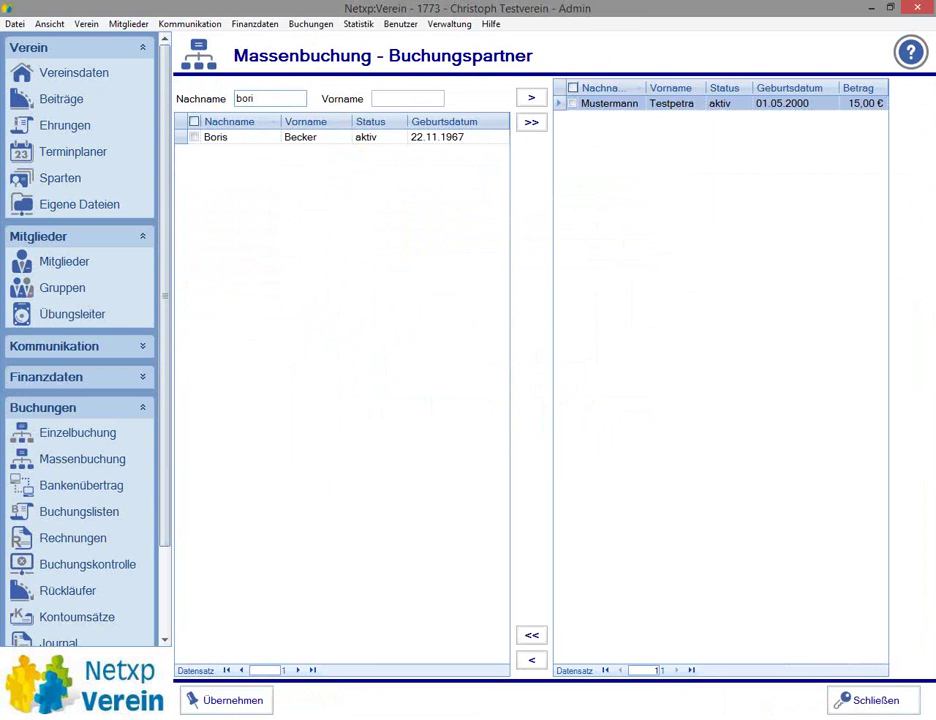
key(Return)
text(1)
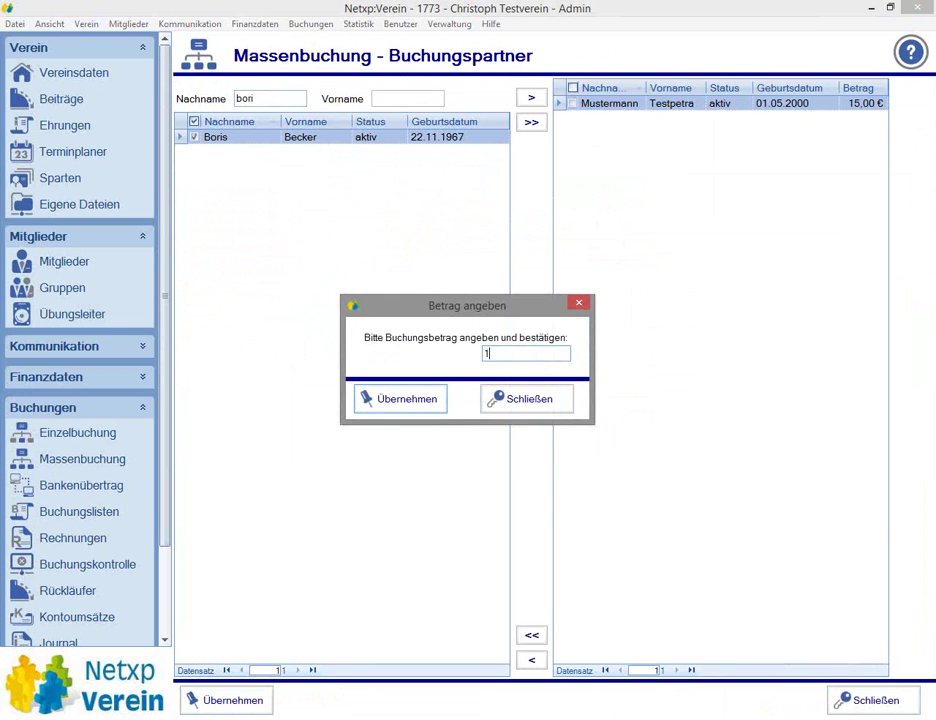
text(0)
key(Return)
key(BackSpace)
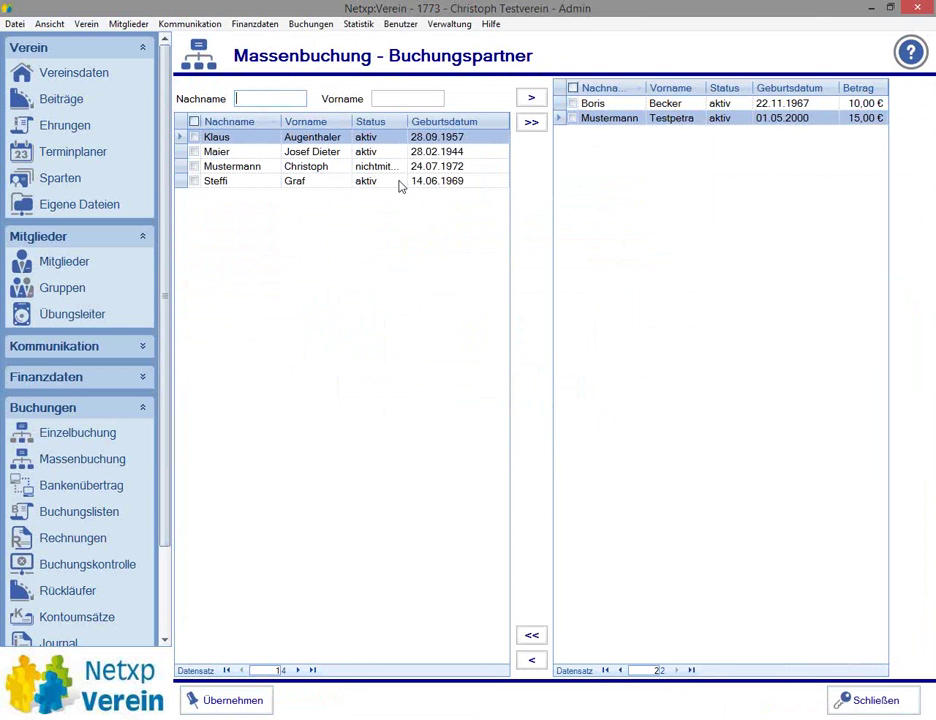
Step: Filter the Nachname field by "steff", add the matching member with 1 €, and apply the booking partner selection
text(steff)
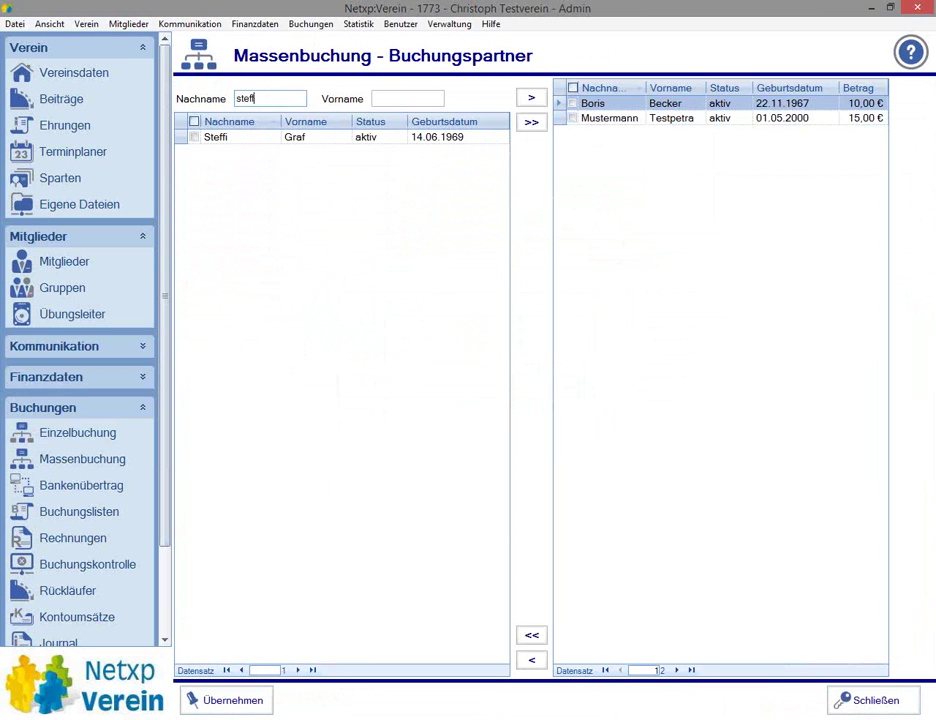
key(Return)
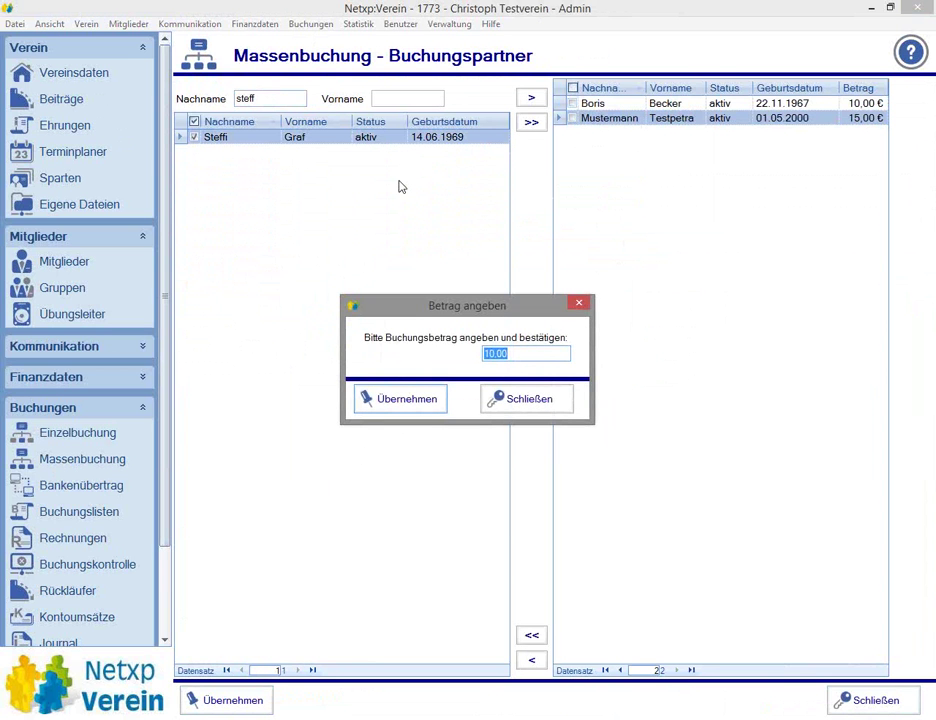
text(1)
key(Return)
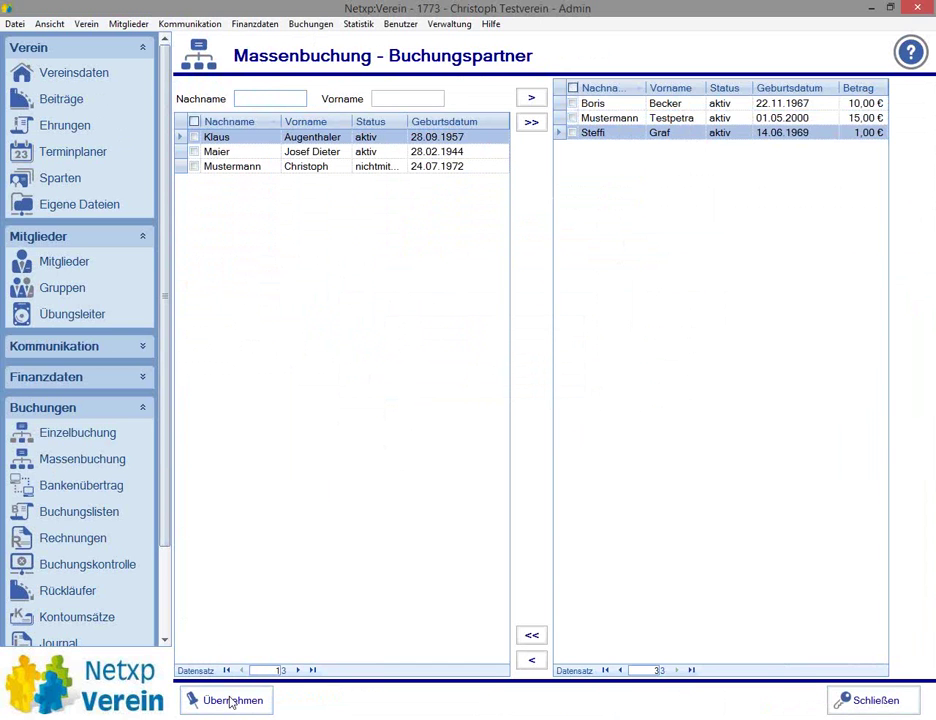
click(244, 700)
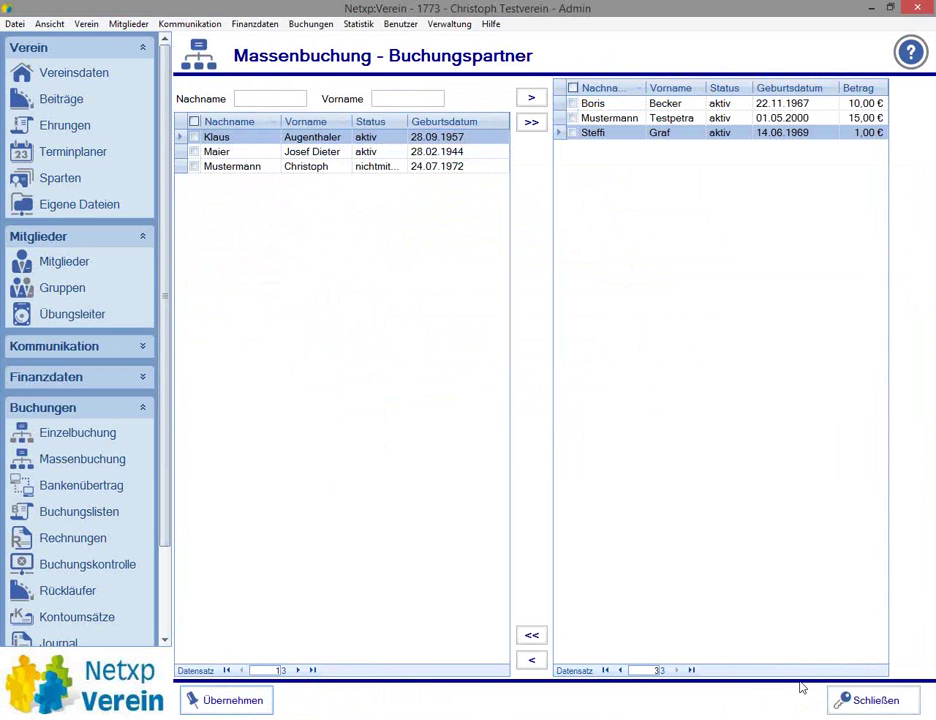
Step: Return to the Massenbuchung preselection, clear the Verwendungszweck and keep Freie Mitgliederwahl as the booking type
click(862, 703)
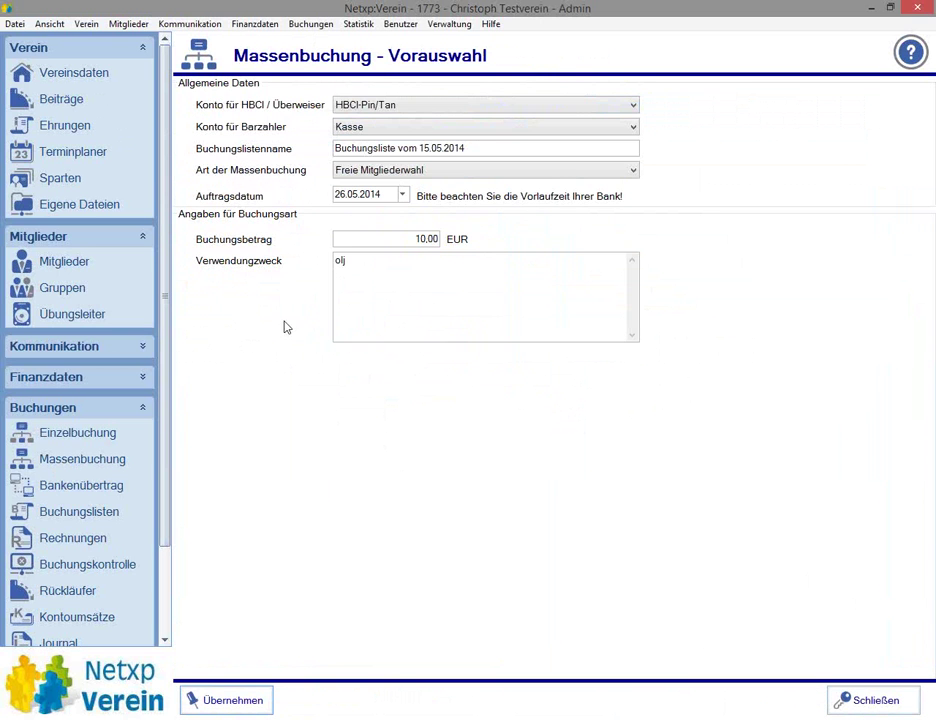
double_click(366, 265)
key(BackSpace)
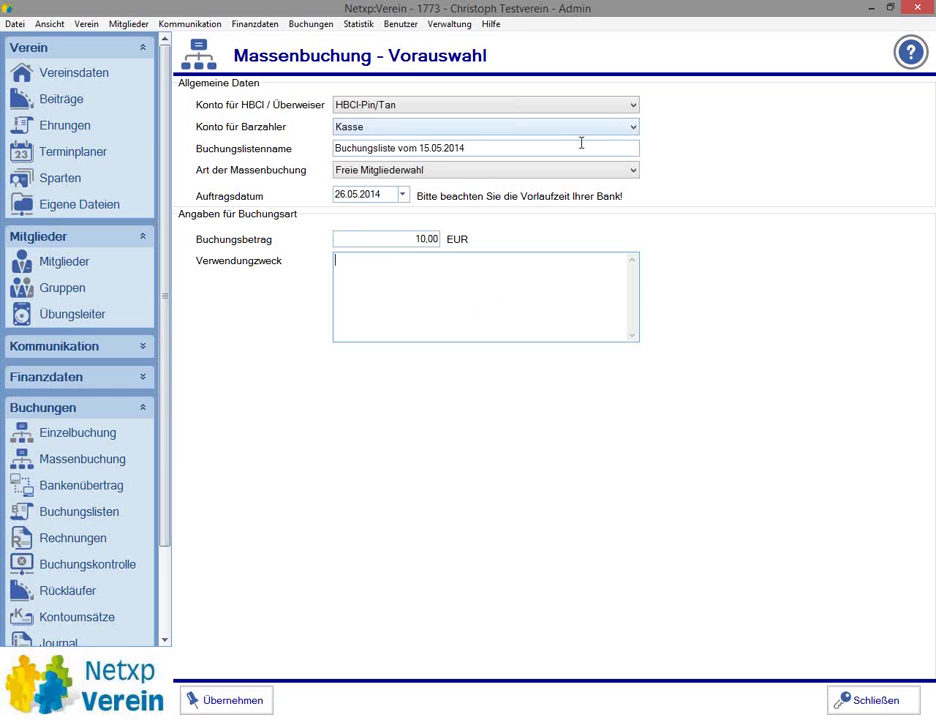
click(380, 170)
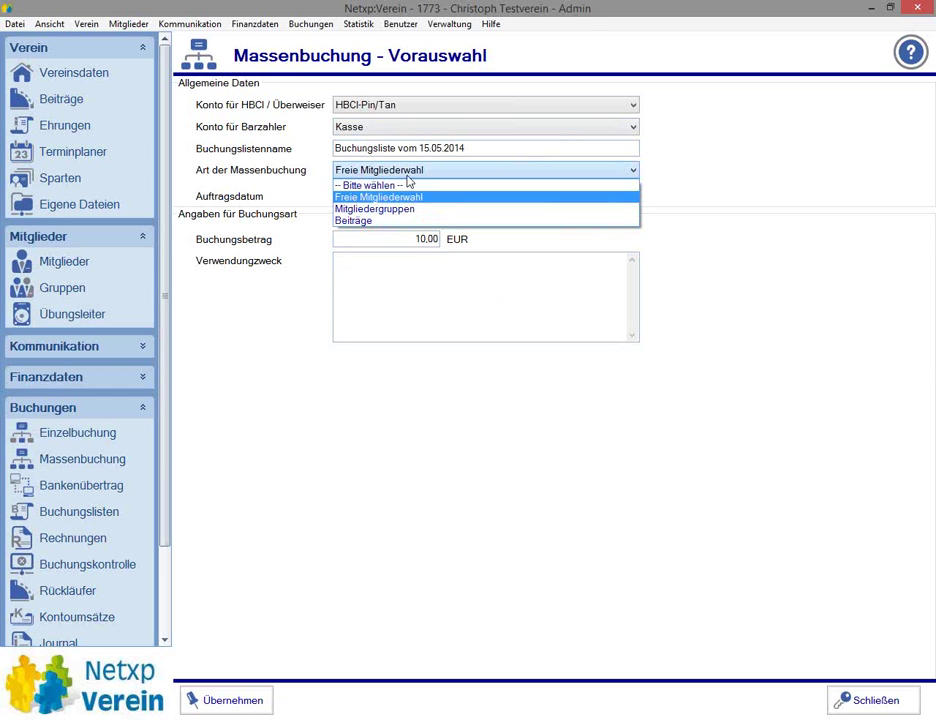
click(378, 197)
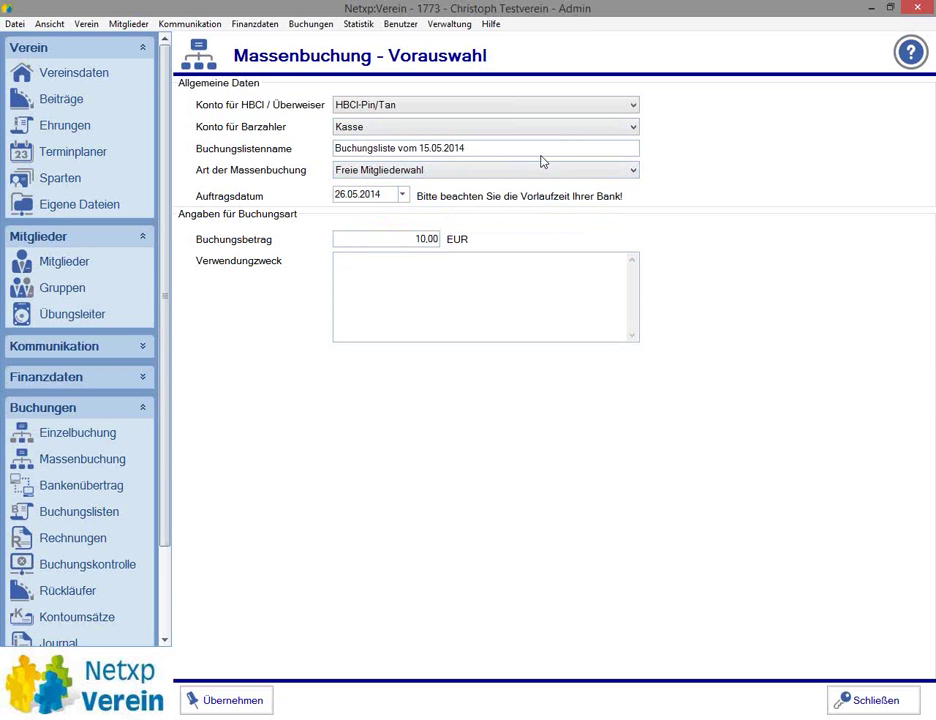